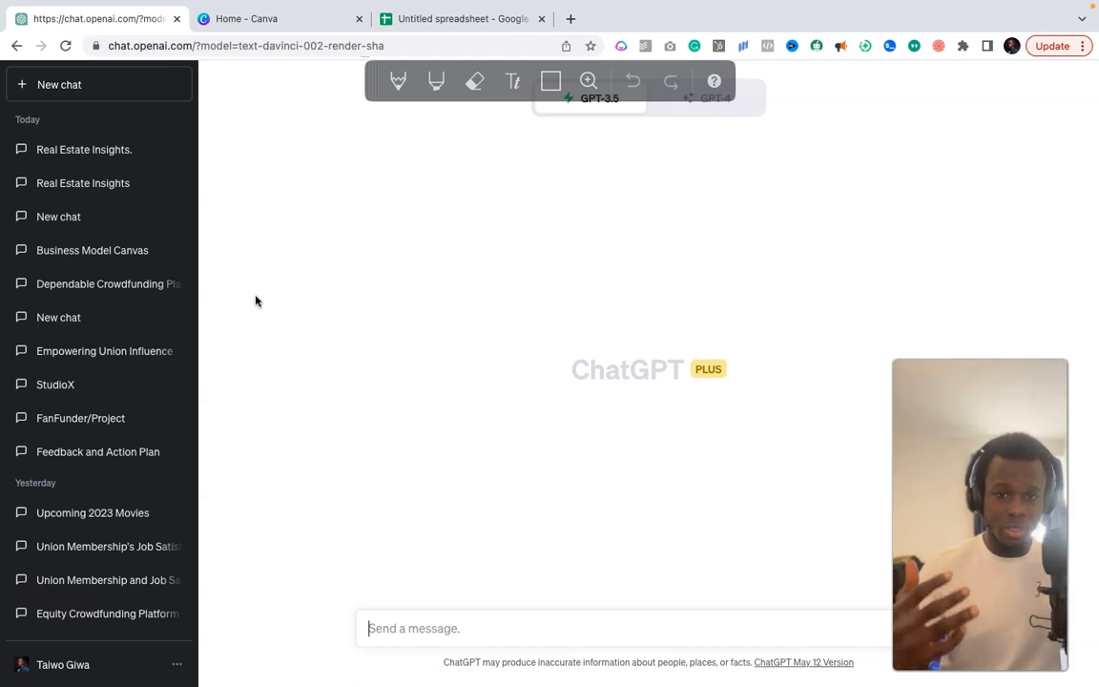
pyautogui.click(258, 308)
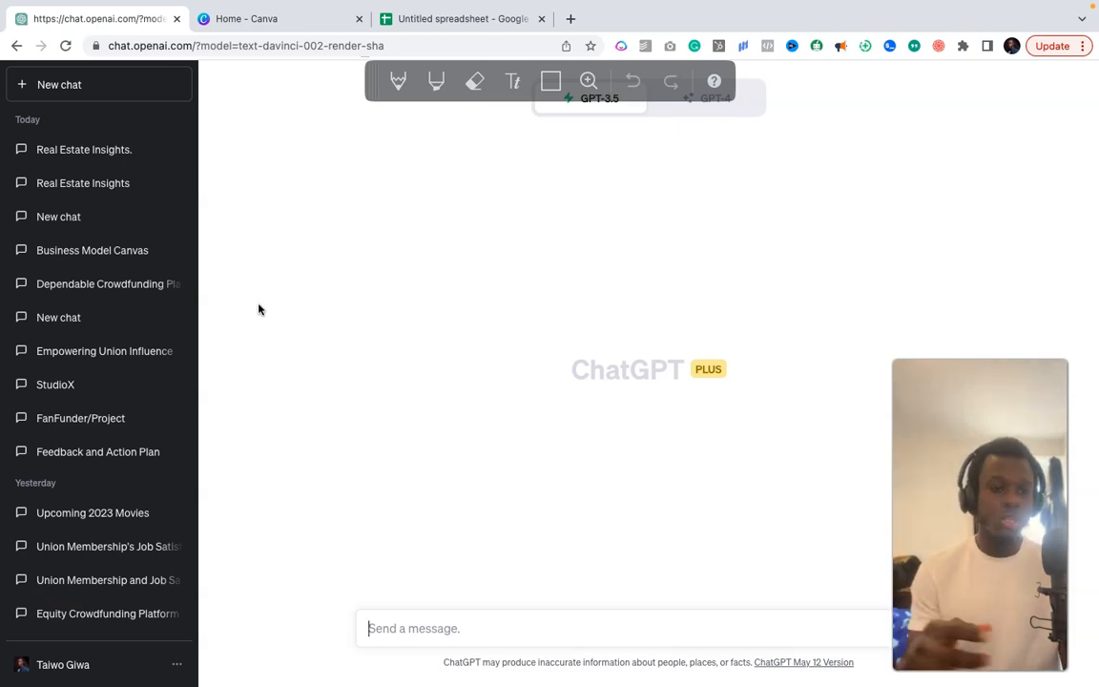
pyautogui.click(437, 632)
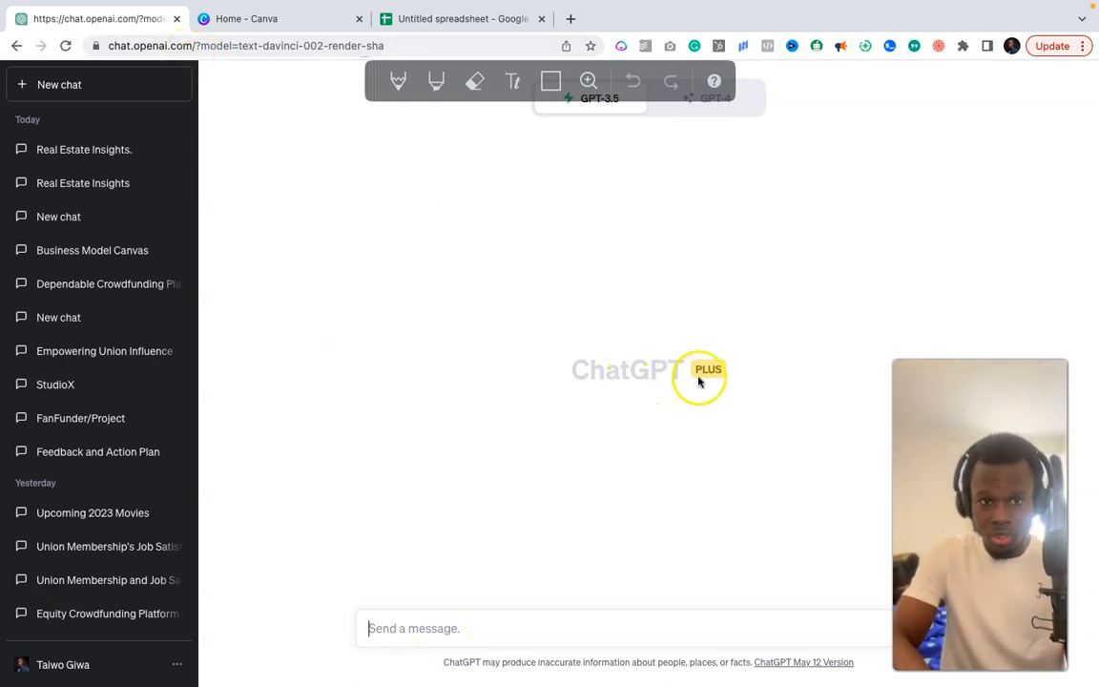
pyautogui.moveTo(710, 114)
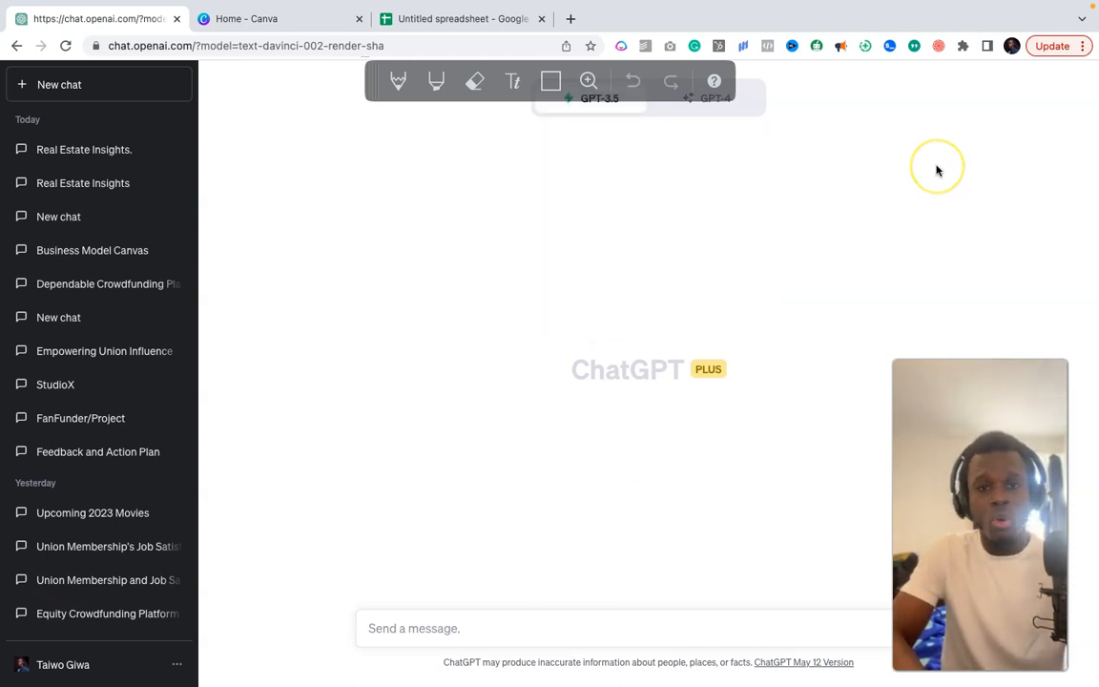
pyautogui.moveTo(609, 110)
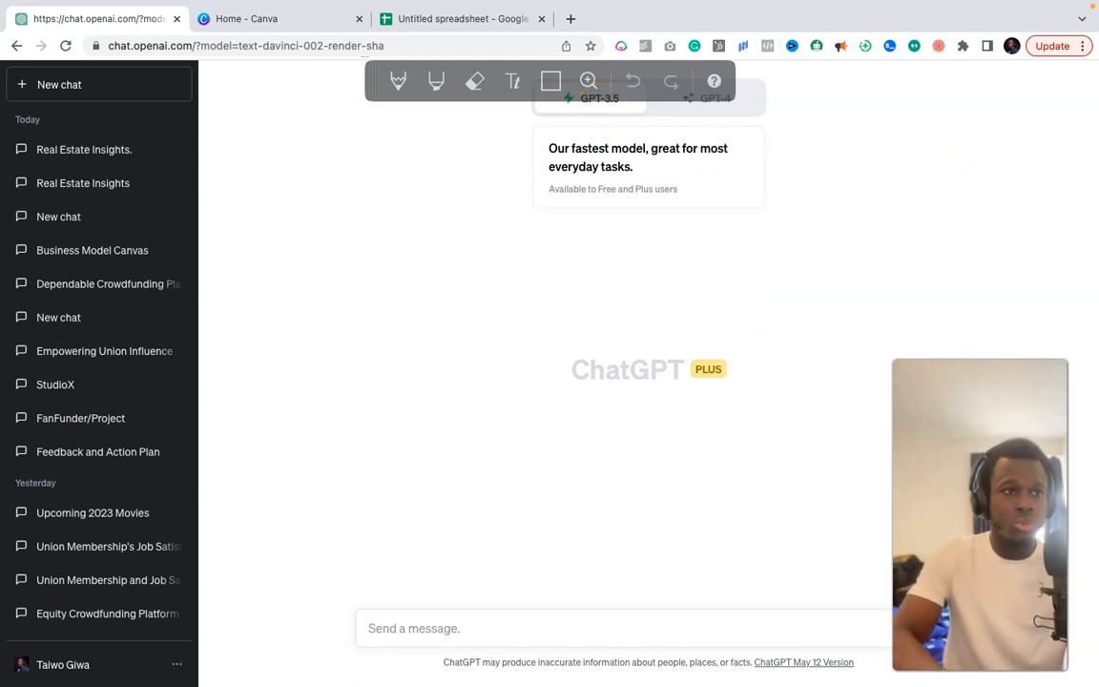
pyautogui.click(168, 48)
pyautogui.click(196, 47)
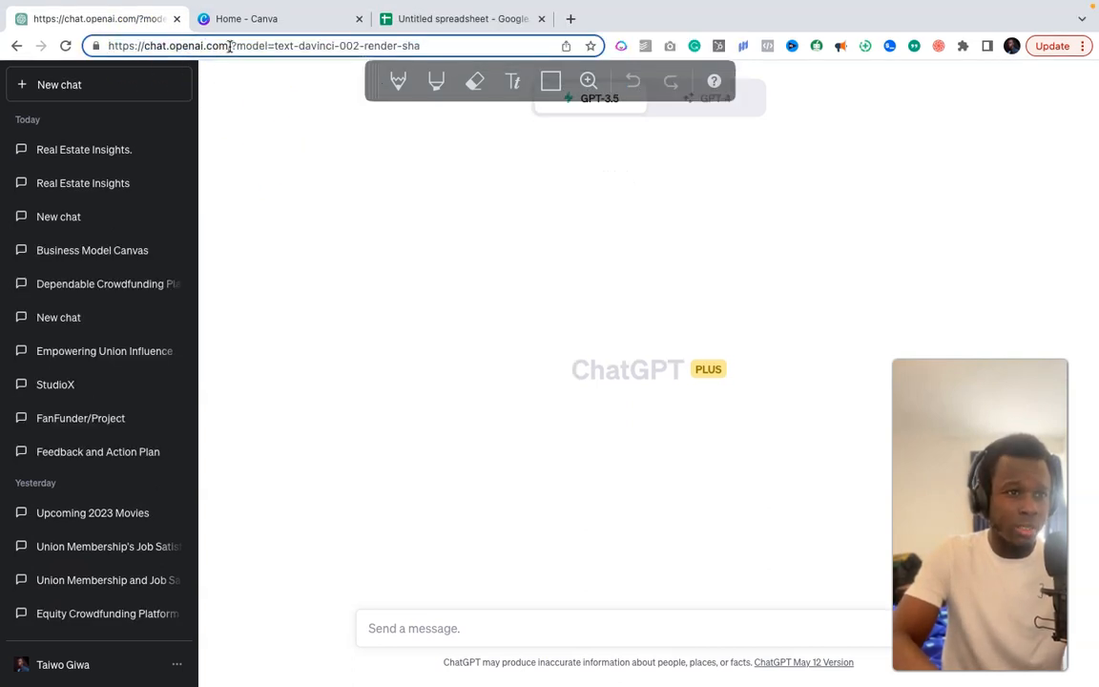
pyautogui.moveTo(231, 45); pyautogui.dragTo(95, 45)
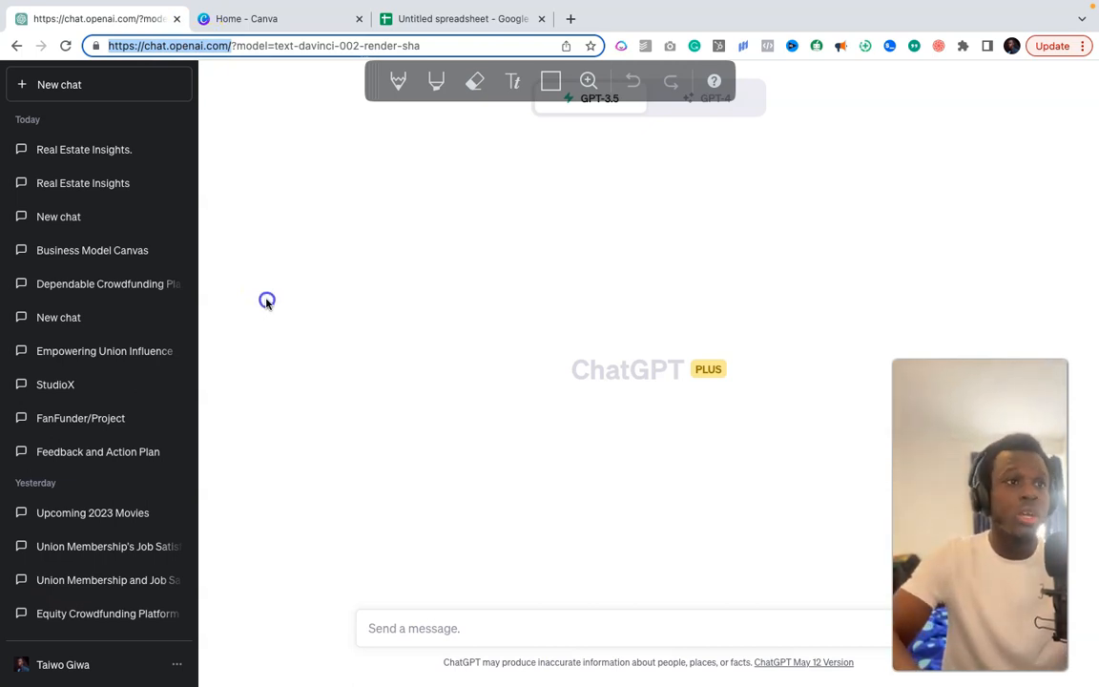
pyautogui.click(267, 302)
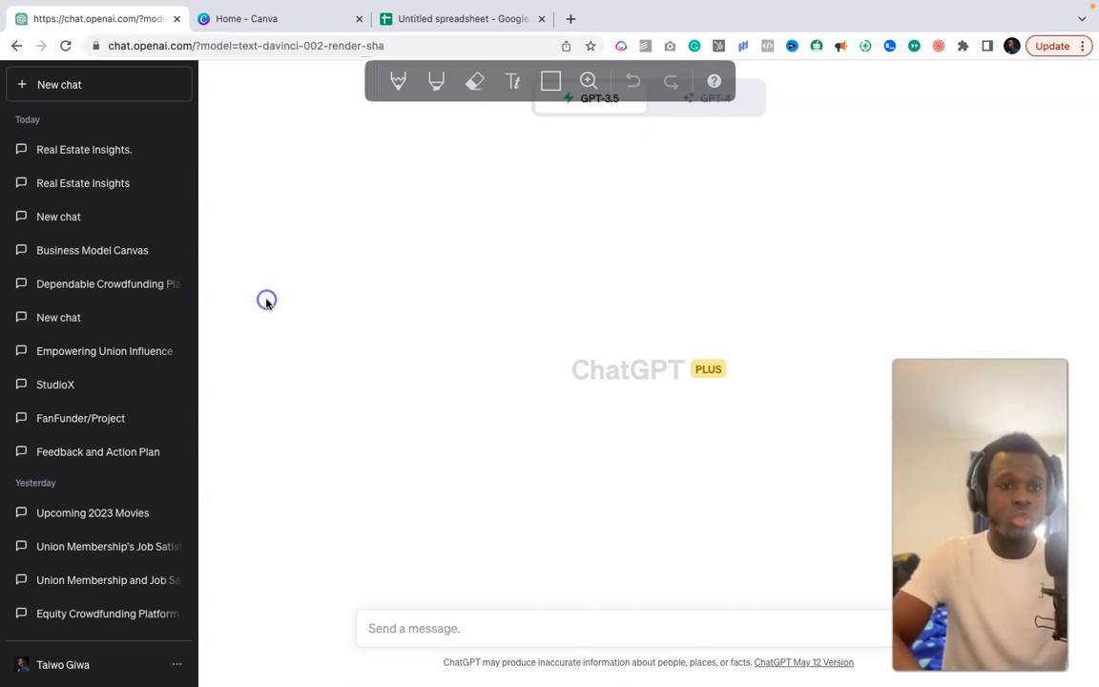
# Step: Send the prompt "give me 100 things I don't know about real estate"
pyautogui.click(453, 627)
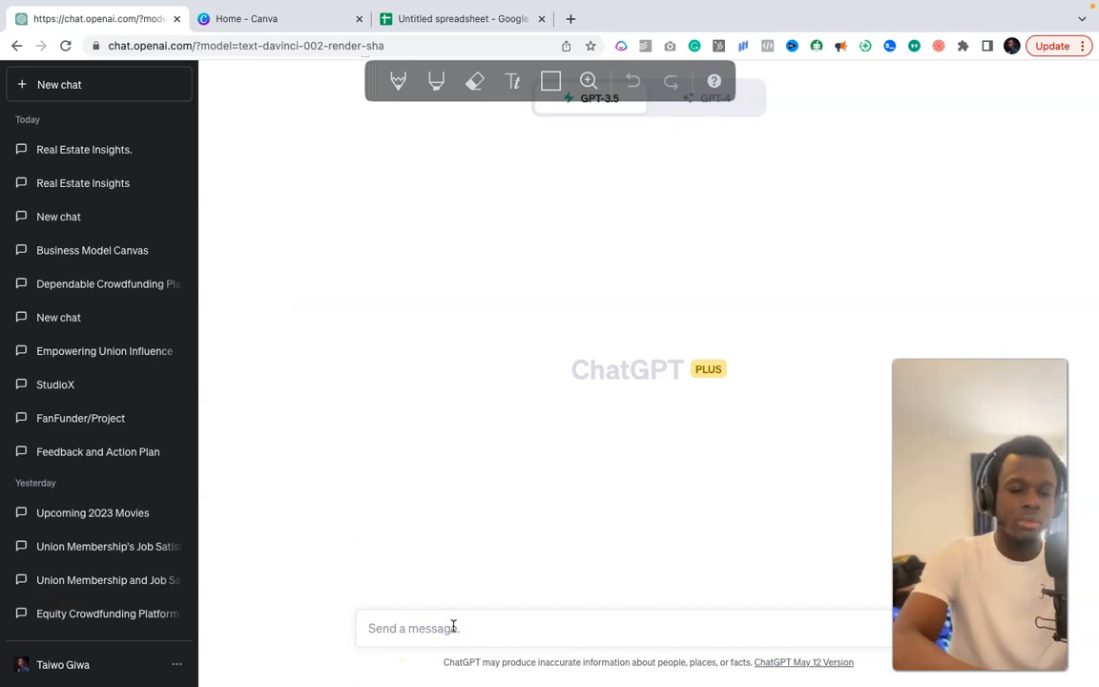
pyautogui.press('super+v')
pyautogui.press('super+a')
pyautogui.press('BackSpace')
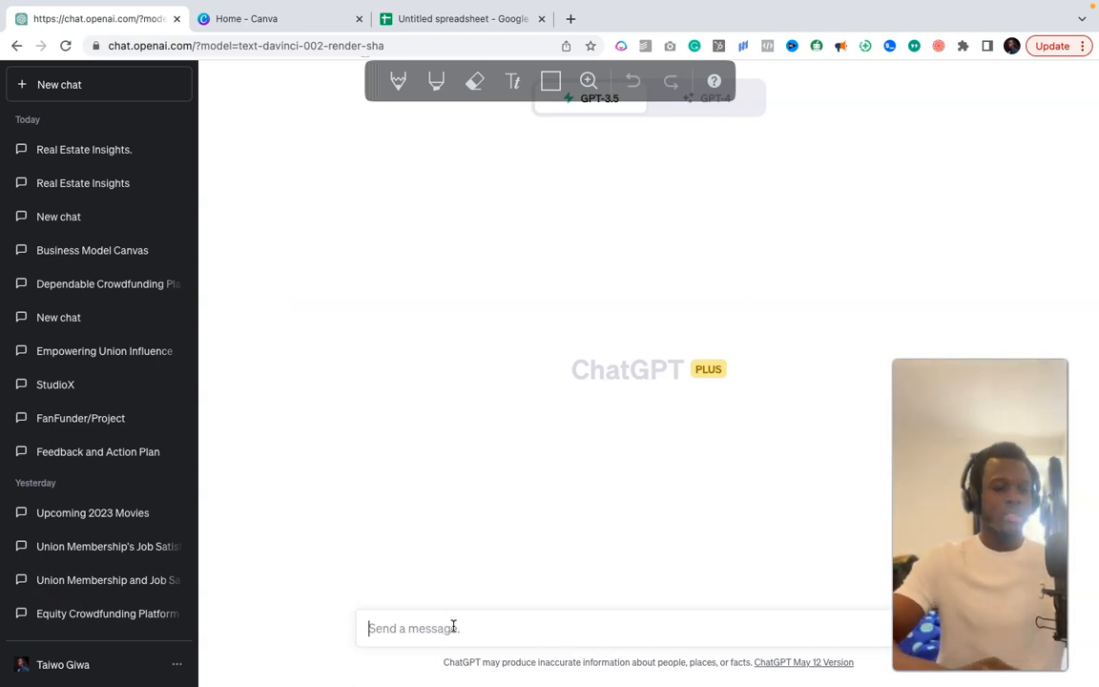
pyautogui.write('give me 100')
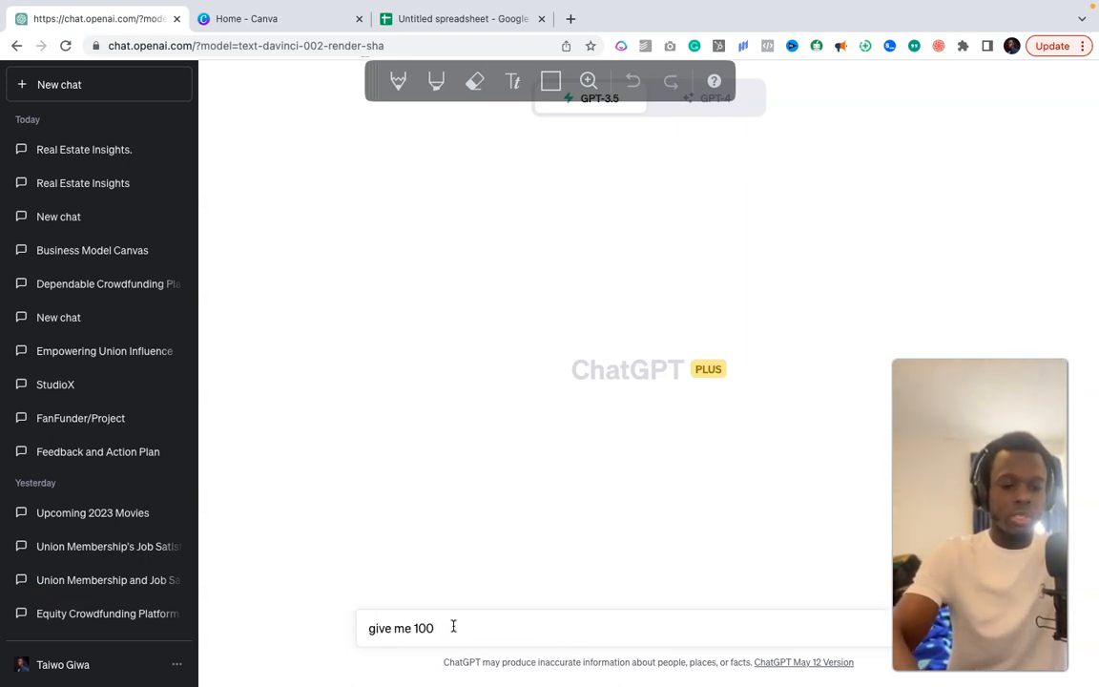
pyautogui.write(' things I')
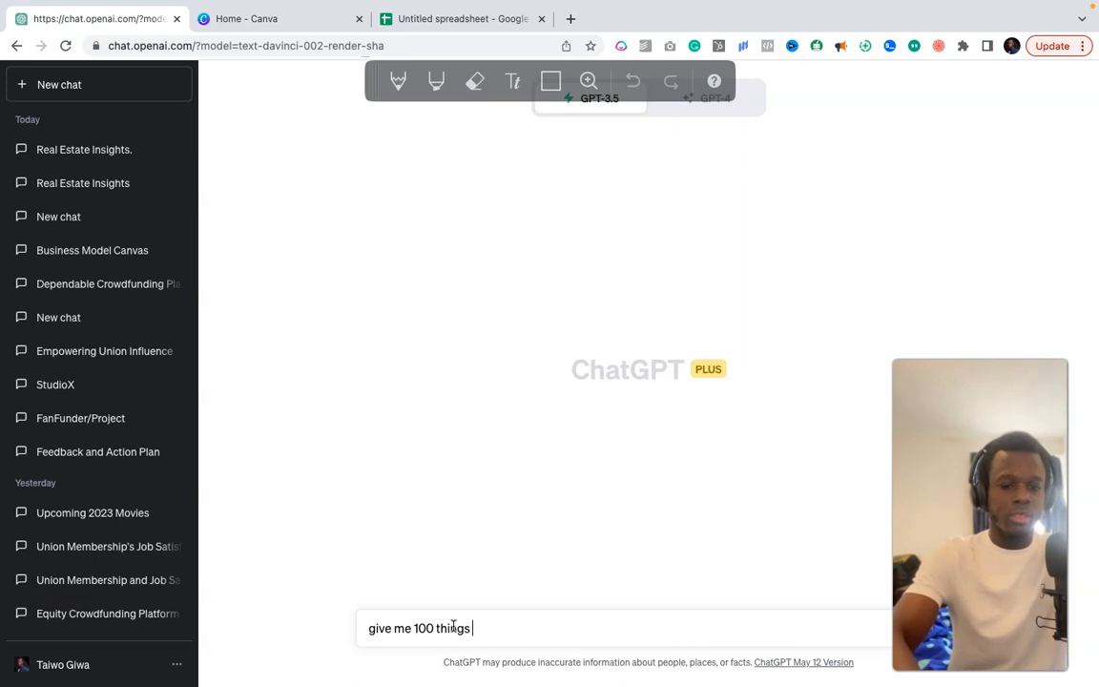
pyautogui.write(" don't")
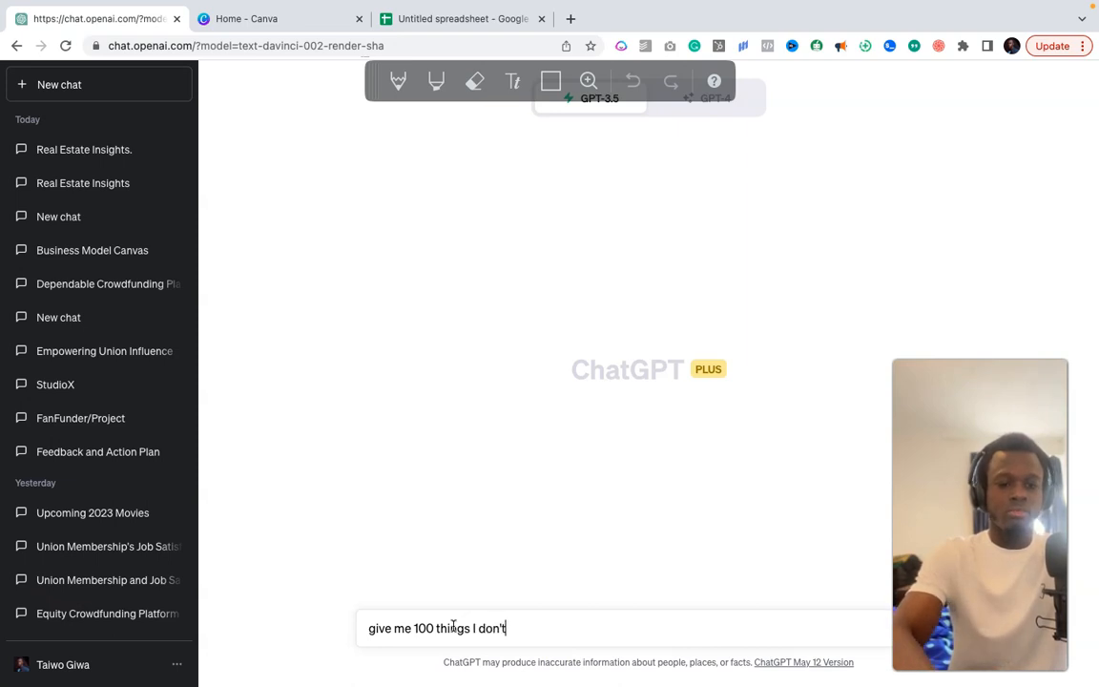
pyautogui.write(' know abou')
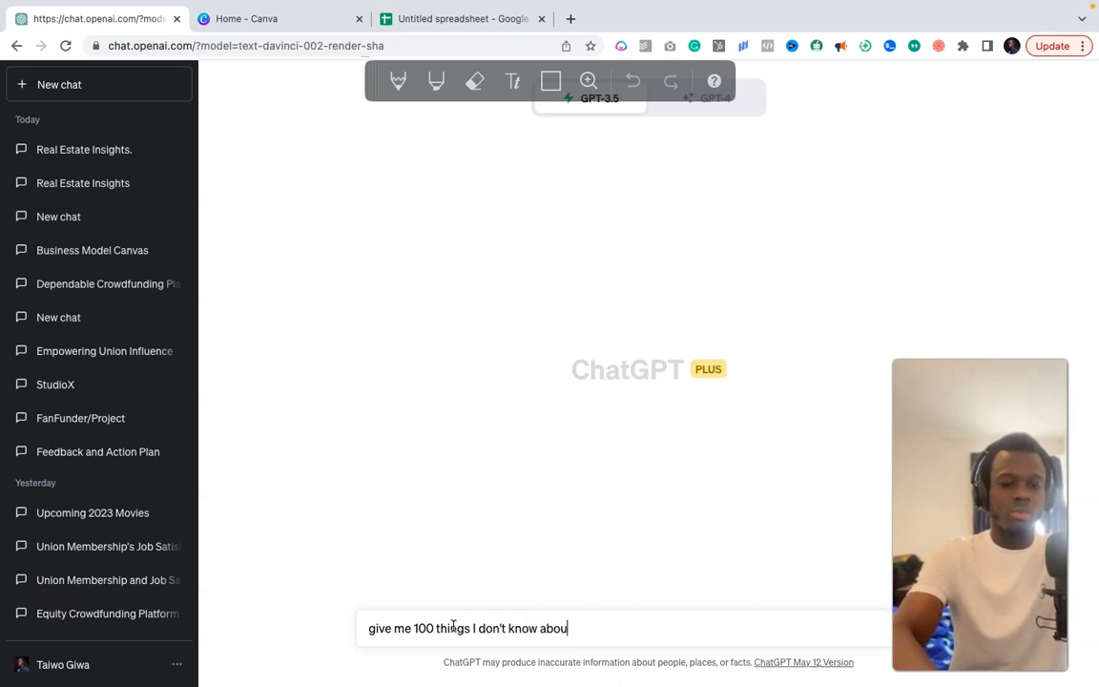
pyautogui.write('t realestate')
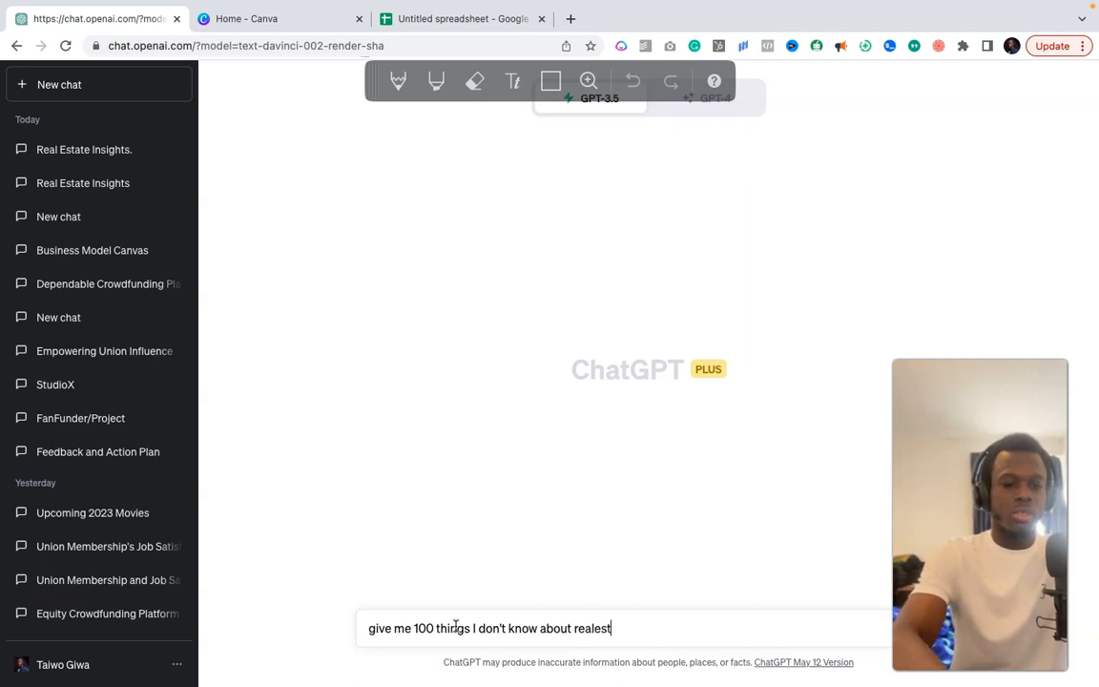
pyautogui.press('Left')
pyautogui.press('Left')
pyautogui.press('Left')
pyautogui.press('Left')
pyautogui.press('Left')
pyautogui.press('Left')
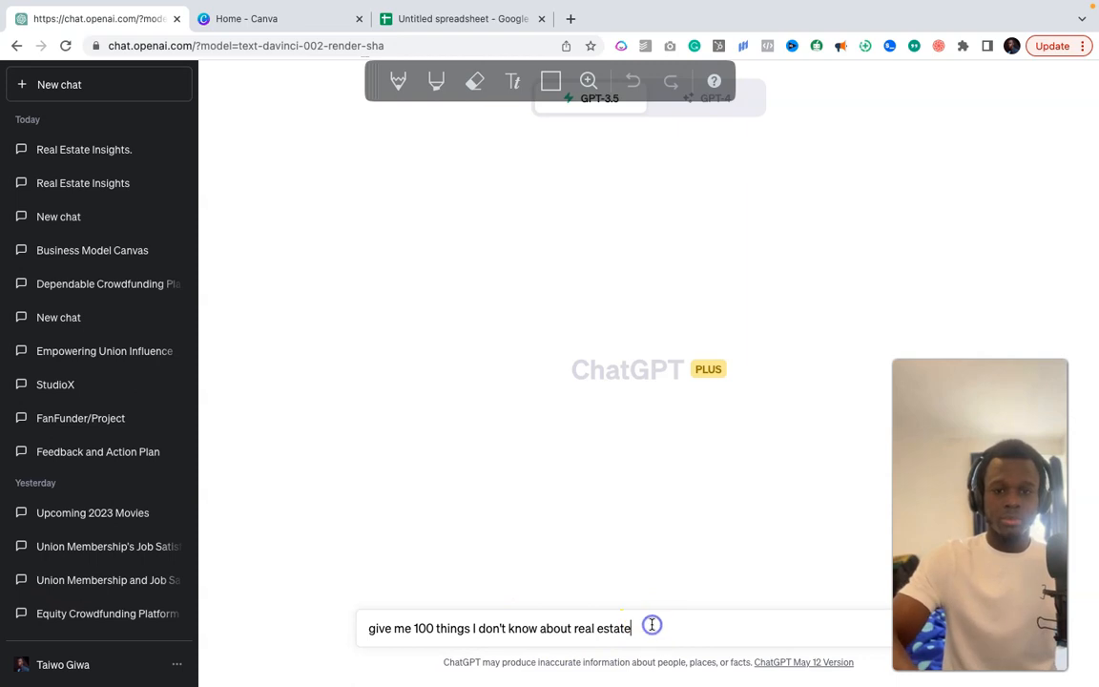
pyautogui.press('Return')
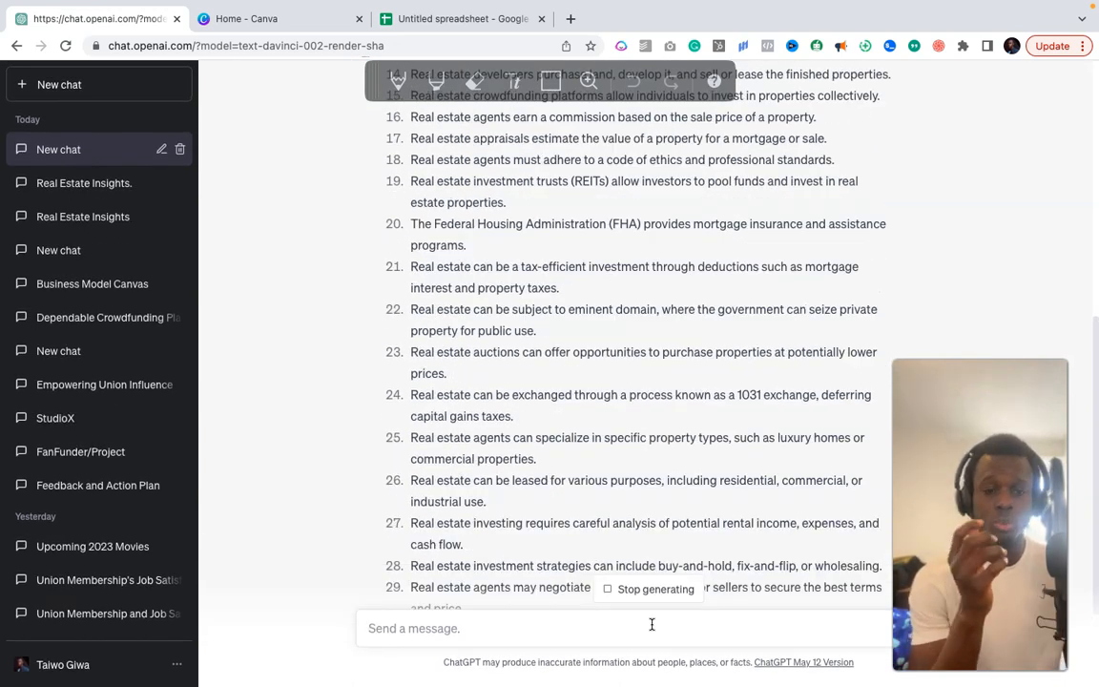
# Step: Continue generating the response each time it stops until all 100 real estate items are listed
pyautogui.scroll(-5, 631, 457)
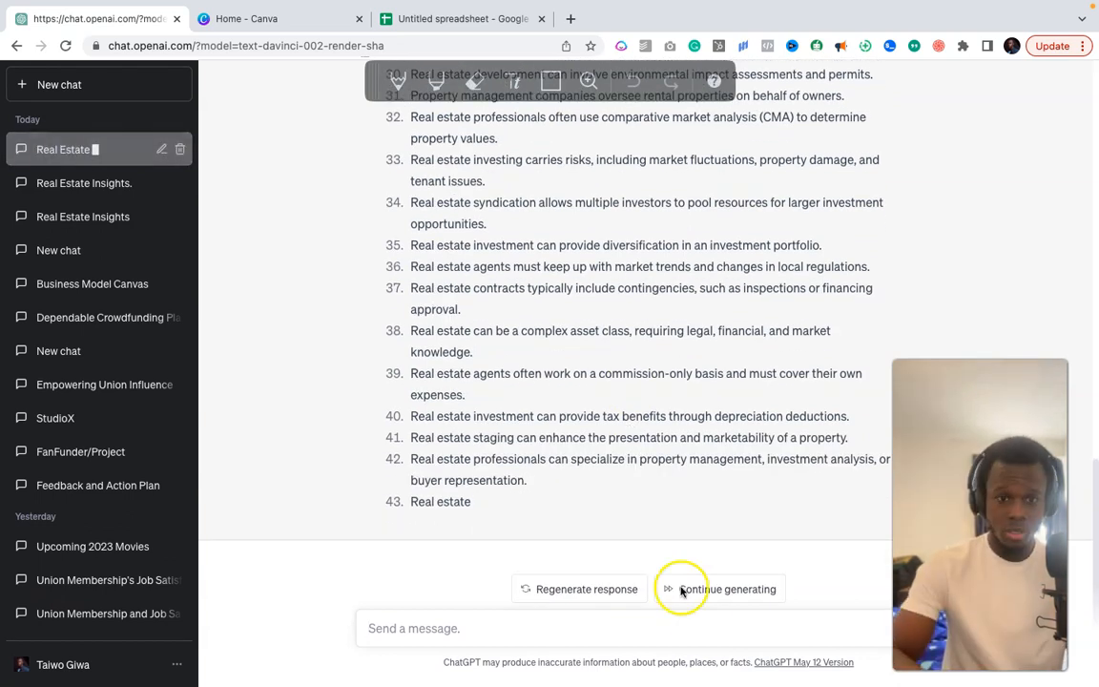
pyautogui.click(729, 590)
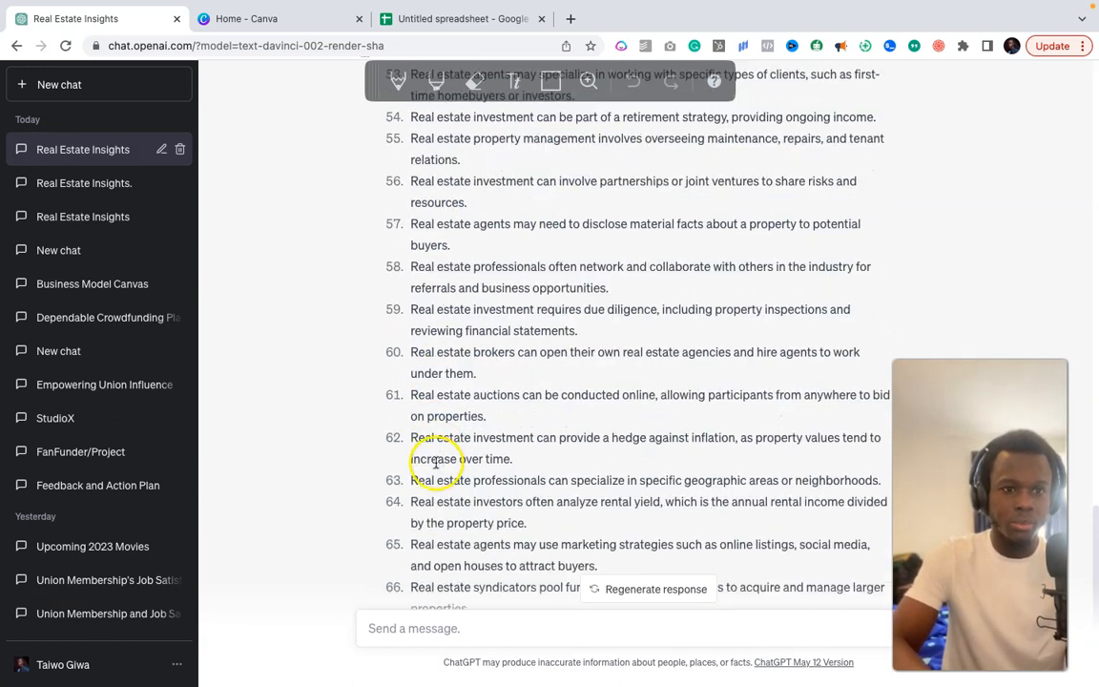
pyautogui.doubleClick(530, 218)
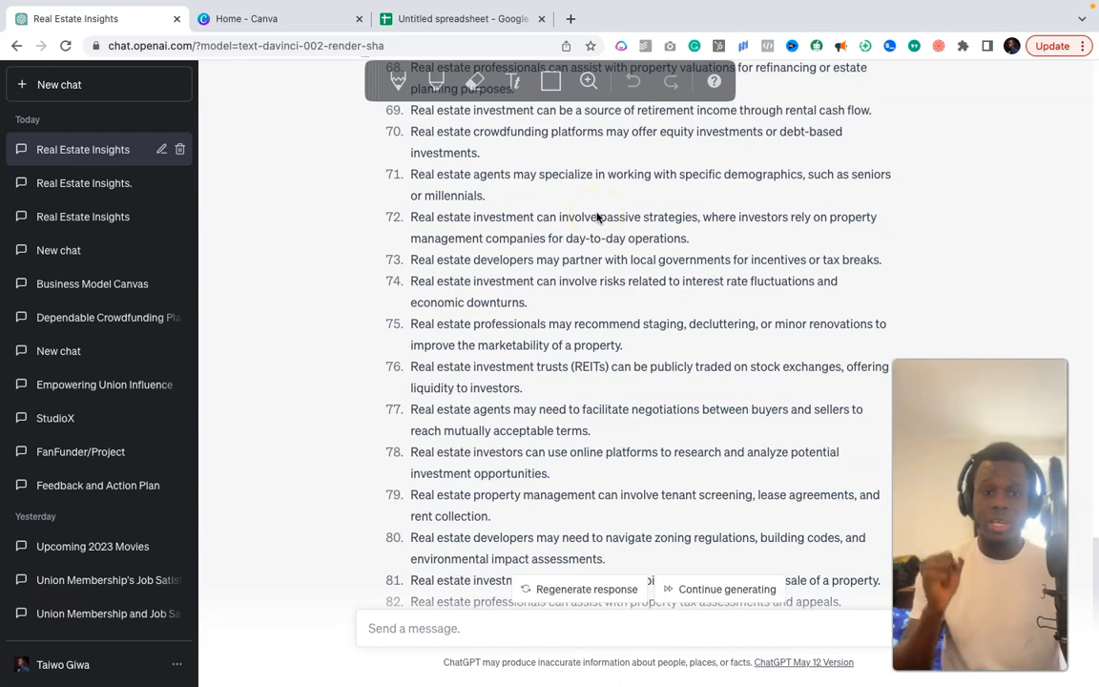
pyautogui.scroll(-3, 597, 219)
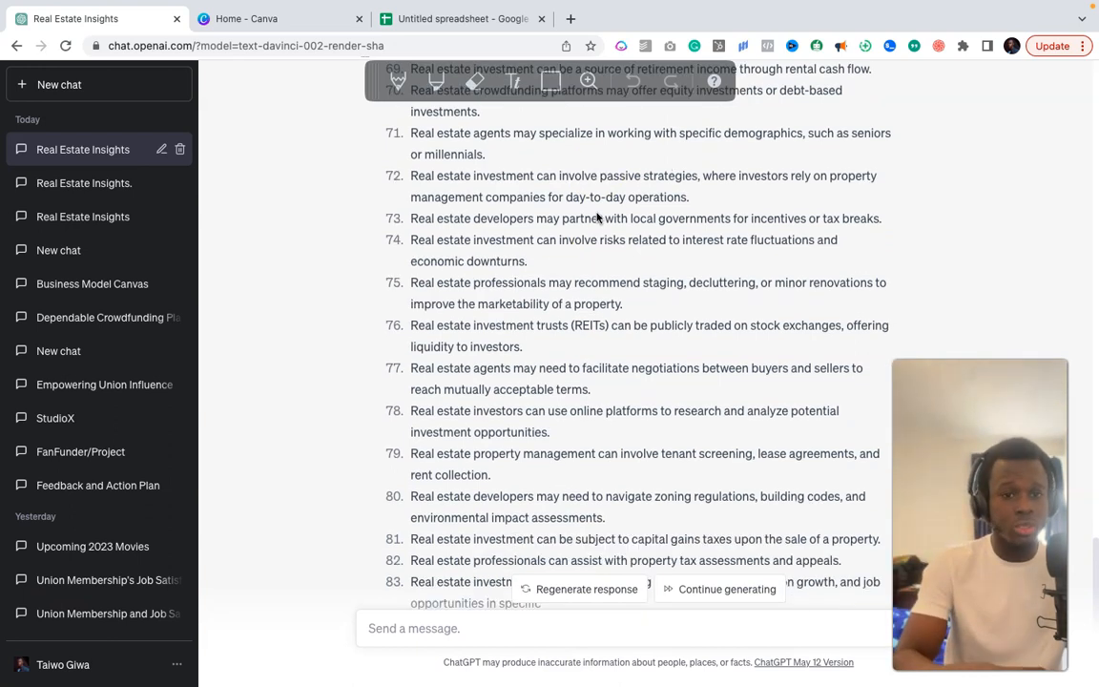
pyautogui.click(702, 584)
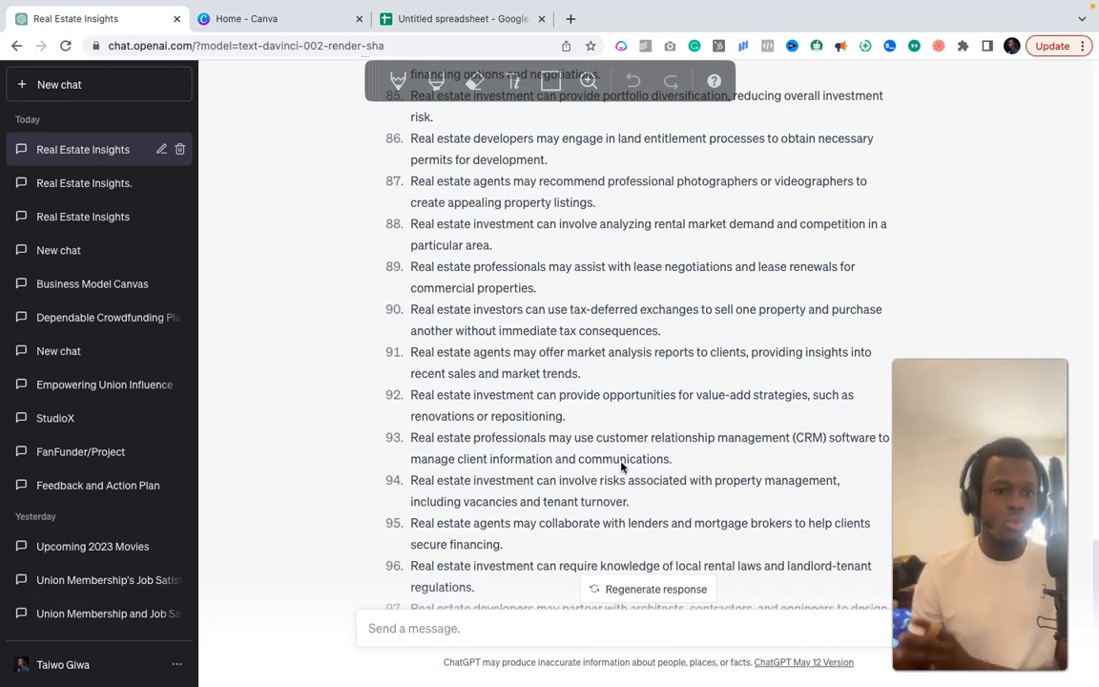
pyautogui.scroll(-4, 621, 465)
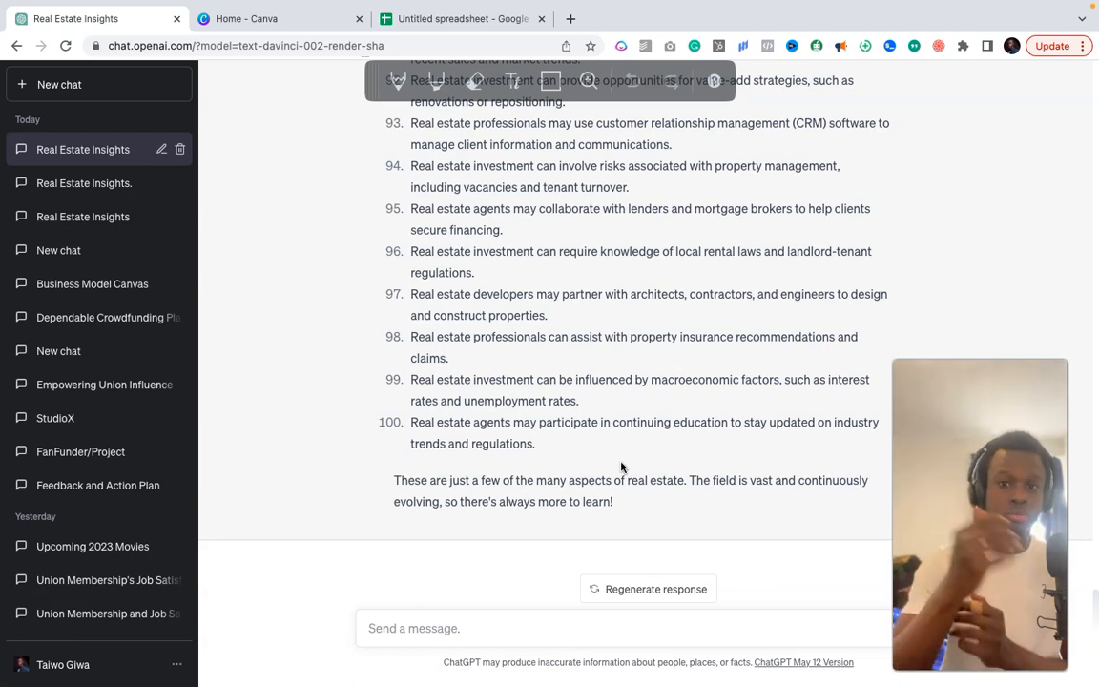
# Step: Copy the whole numbered list from item 100 back up to item 1, without the intro and closing sentences
pyautogui.doubleClick(518, 295)
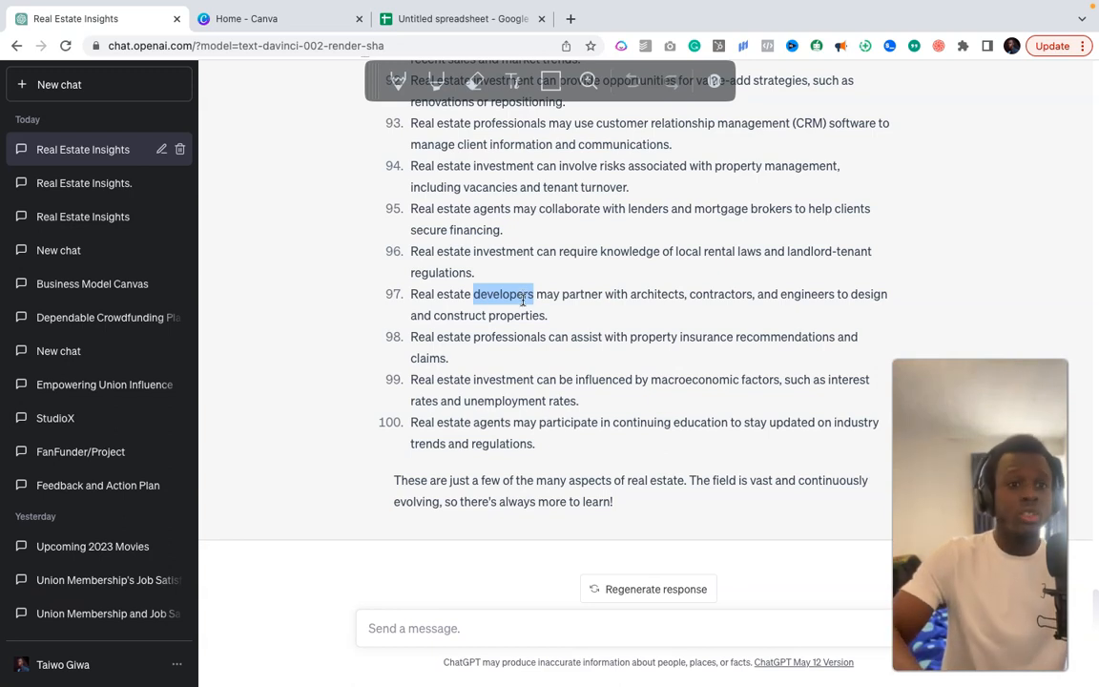
pyautogui.click(530, 442)
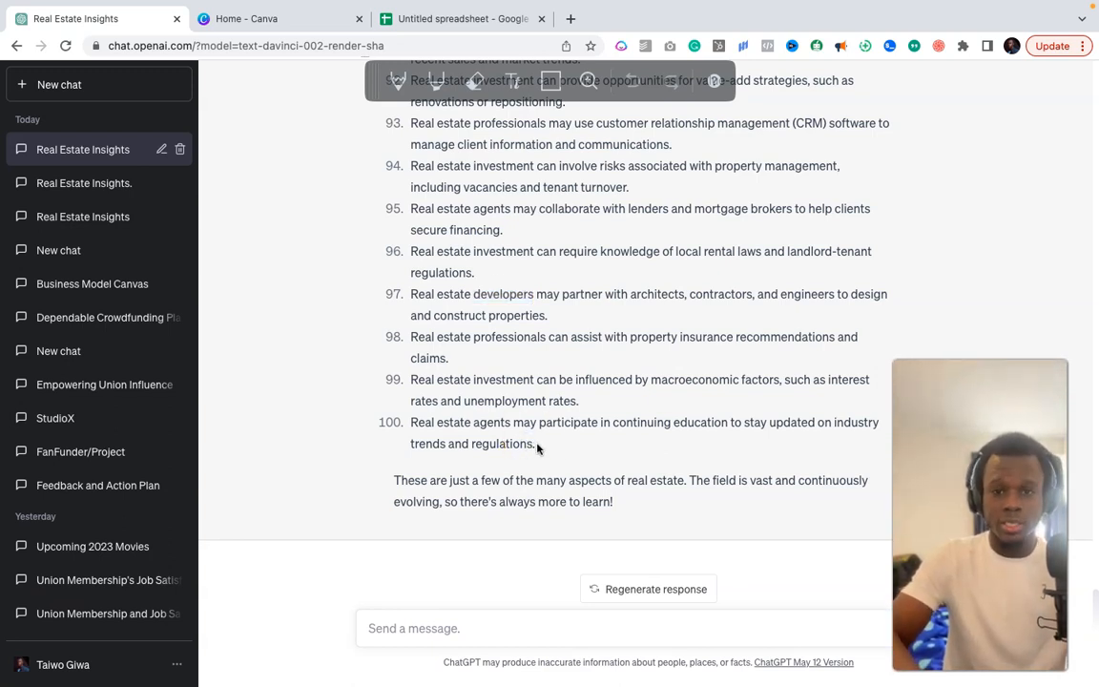
pyautogui.moveTo(530, 435); pyautogui.dragTo(411, 227)
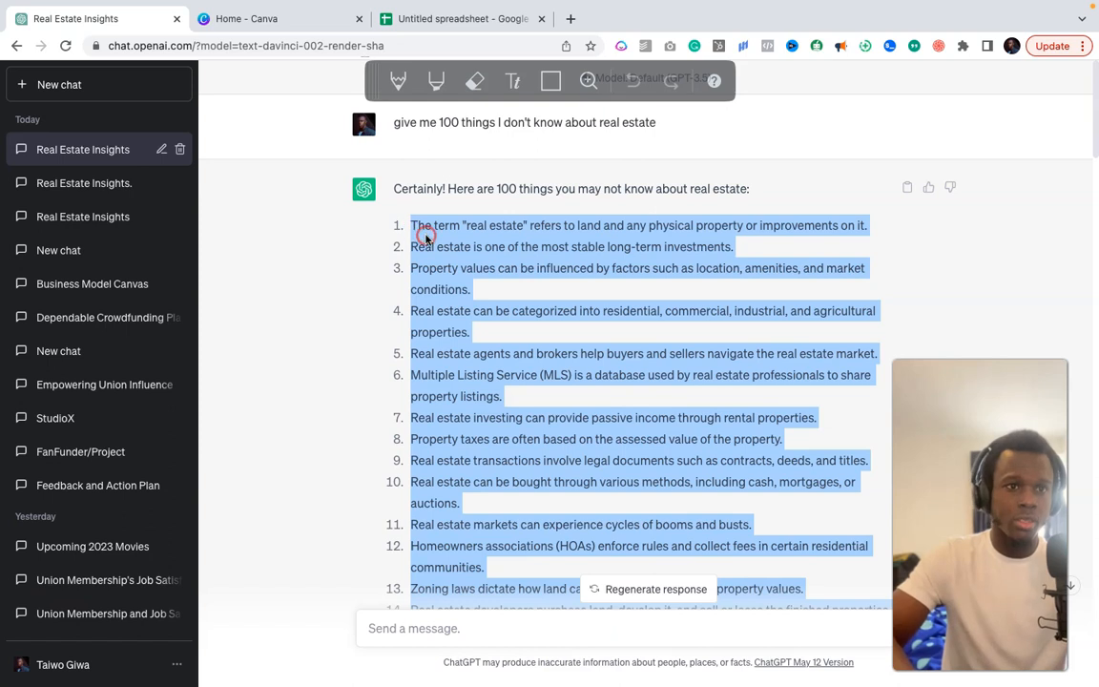
pyautogui.rightClick(411, 227)
pyautogui.click(446, 269)
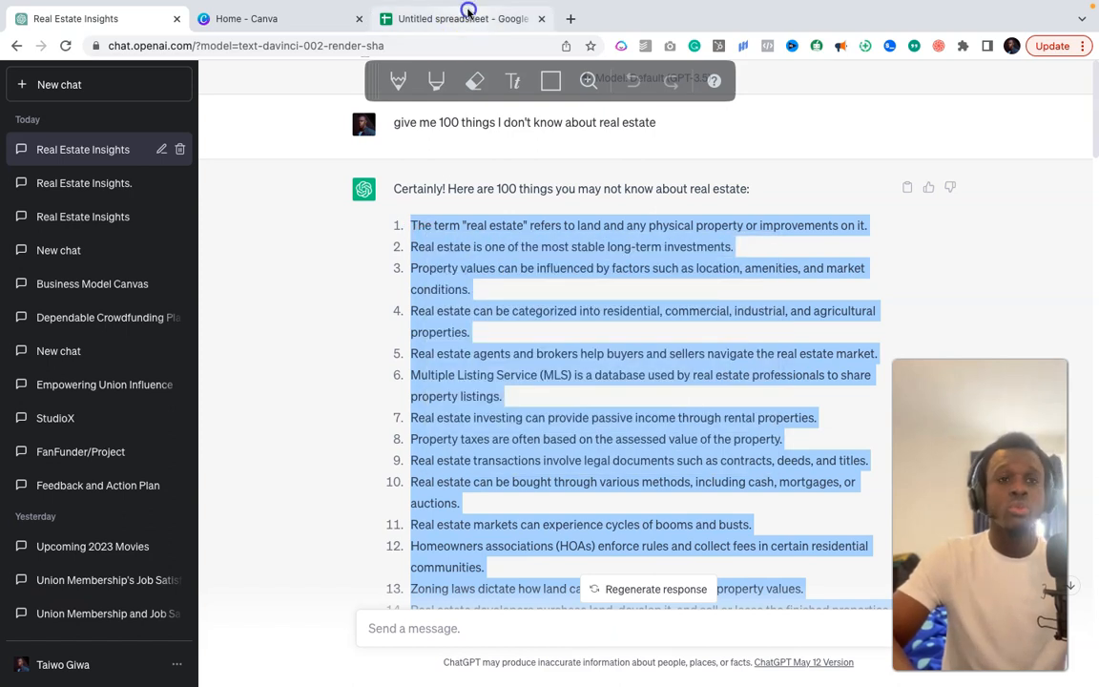
# Step: Switch to the untitled Google Sheets spreadsheet and paste the copied list starting in cell A1
pyautogui.click(468, 16)
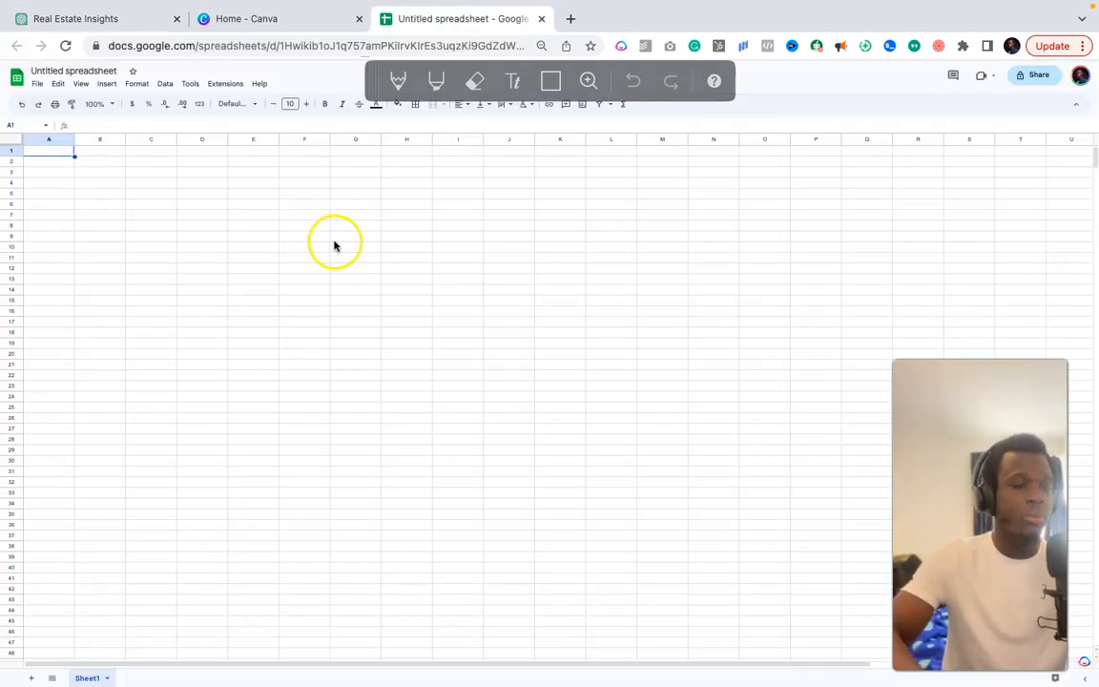
pyautogui.click(42, 155)
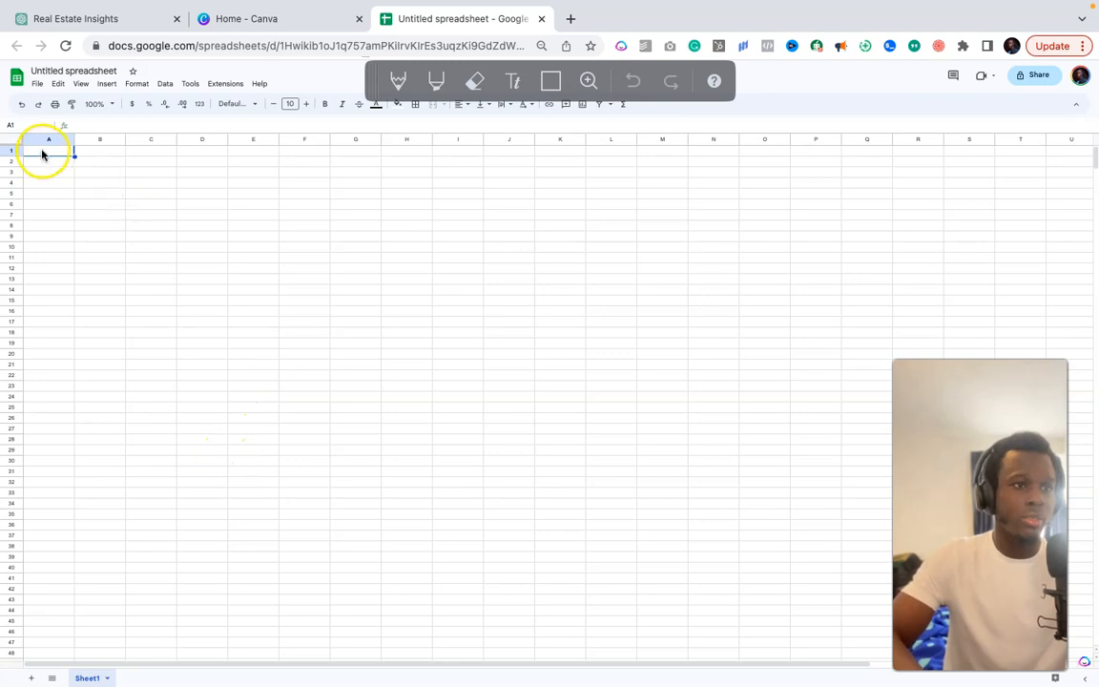
pyautogui.rightClick(41, 155)
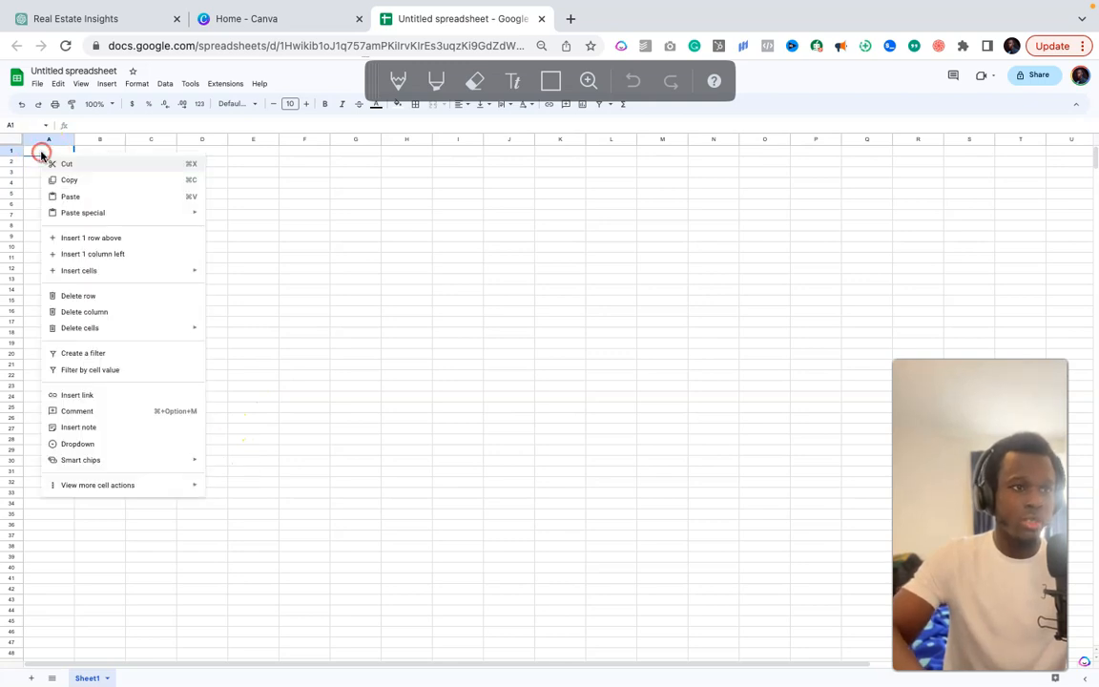
pyautogui.click(69, 200)
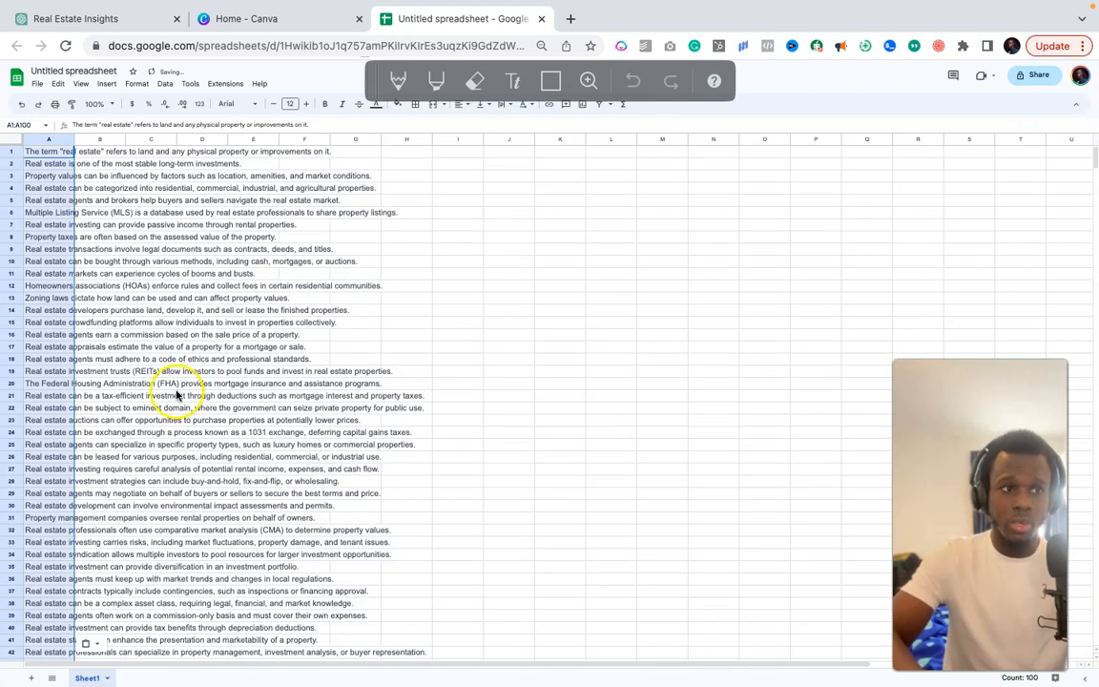
# Step: Look over the pasted rows and download the sheet as a Comma Separated Values (.csv) file
pyautogui.scroll(-5, 159, 355)
pyautogui.scroll(-20, 158, 355)
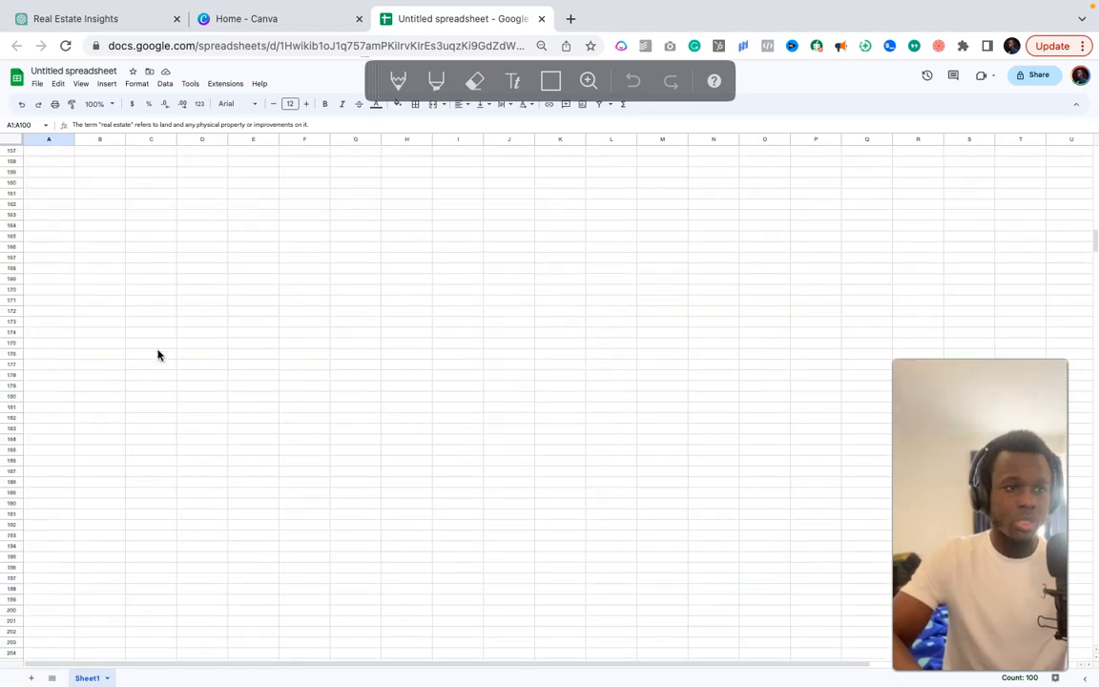
pyautogui.scroll(20, 158, 355)
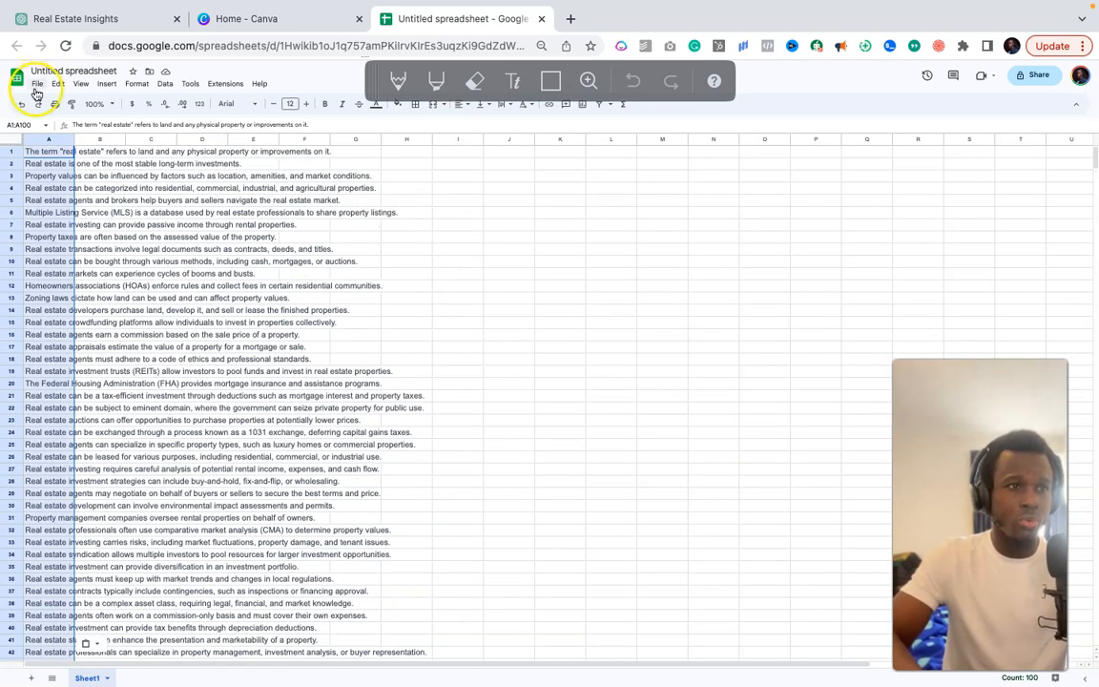
pyautogui.click(36, 85)
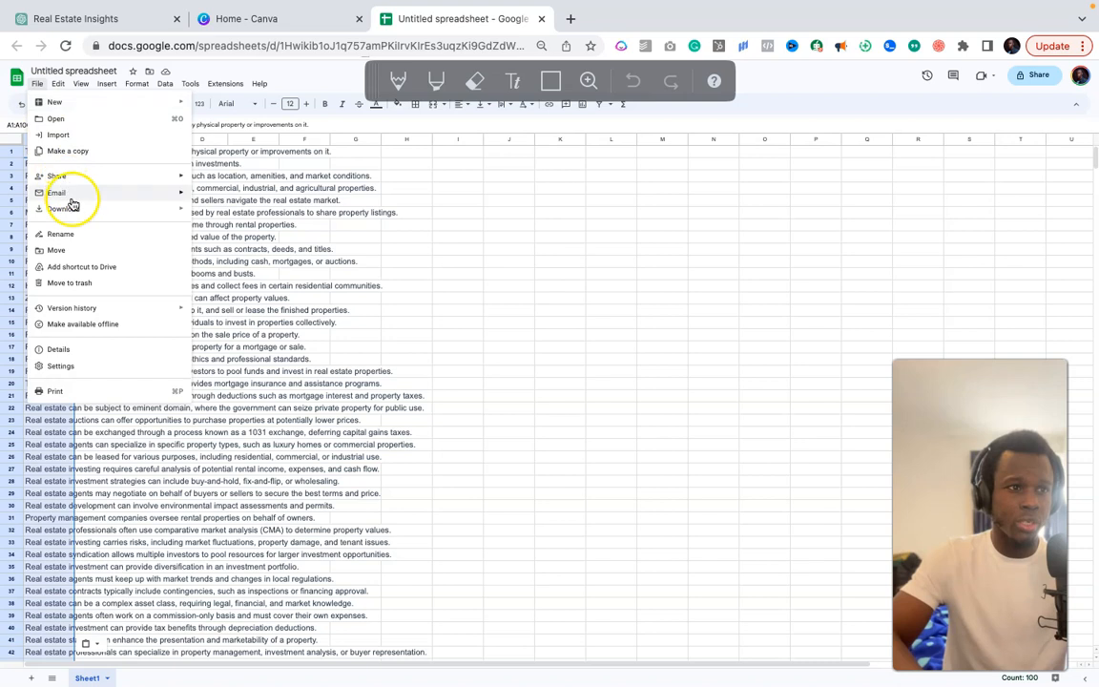
pyautogui.moveTo(73, 208)
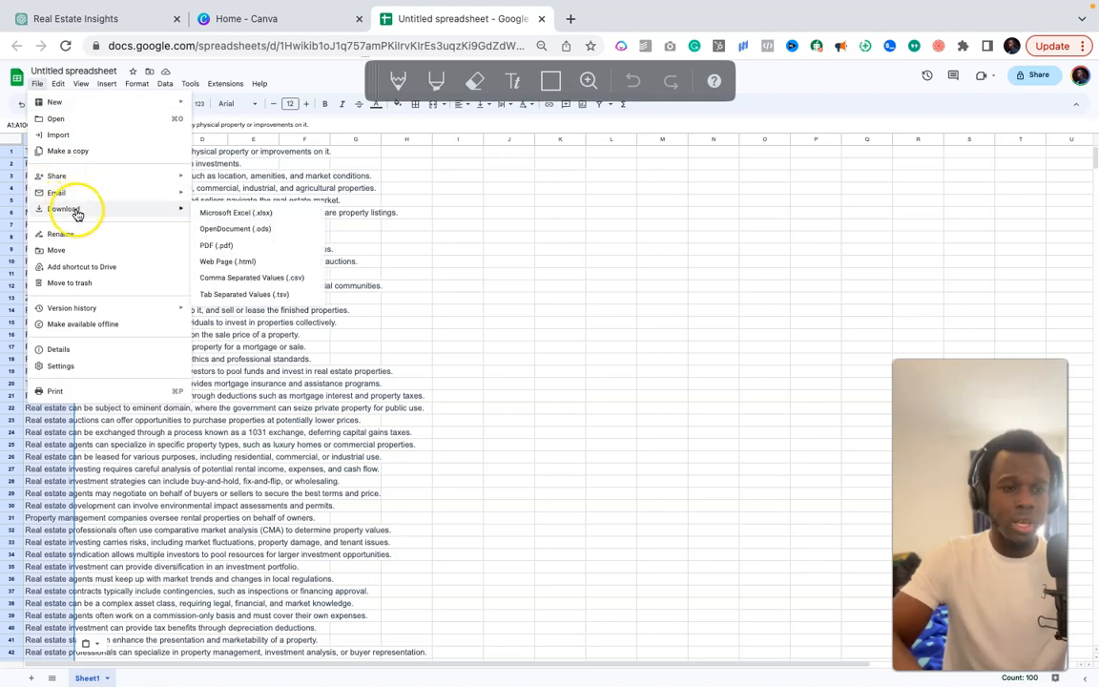
pyautogui.click(255, 279)
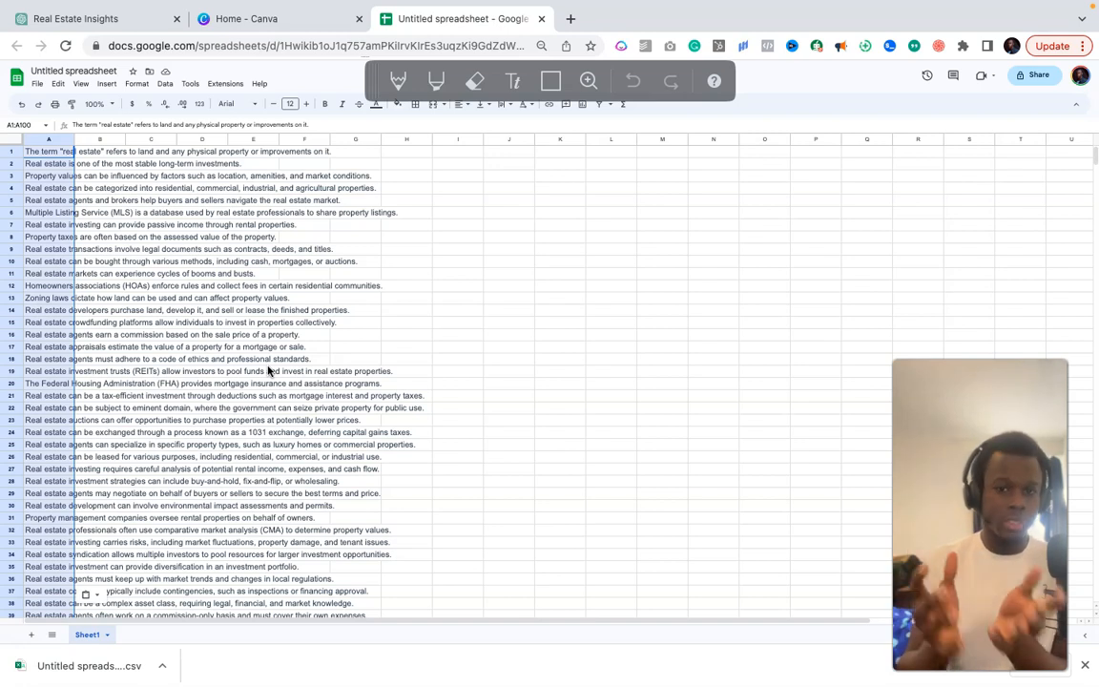
# Step: Switch to Canva and create a blank Instagram Post (Square) design
pyautogui.click(306, 23)
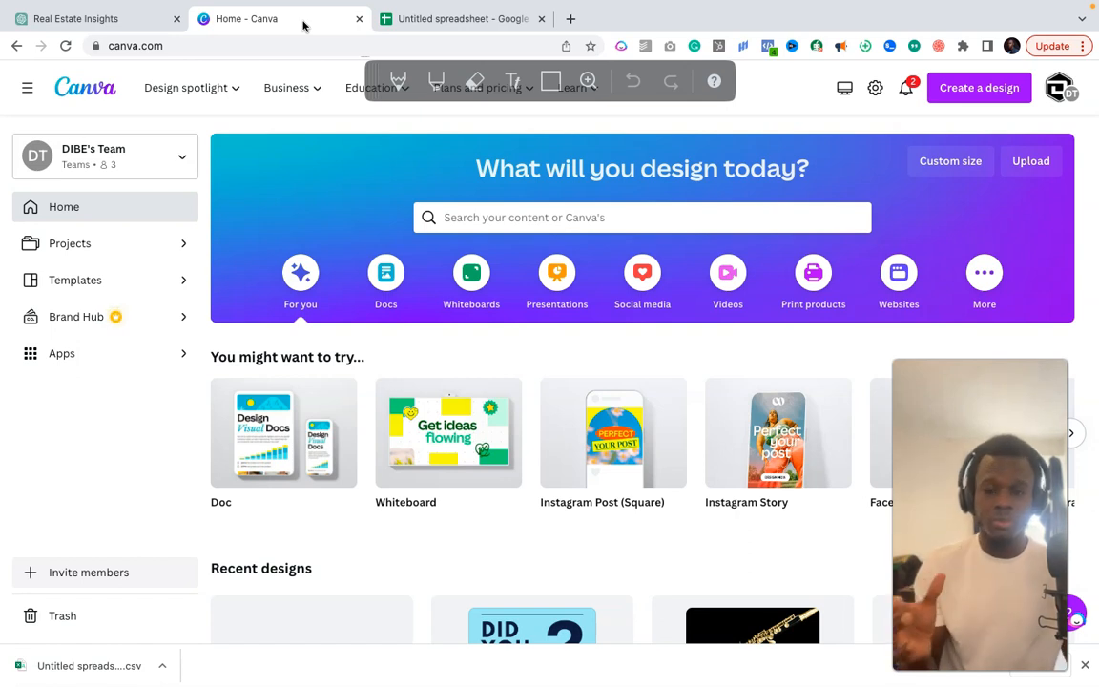
pyautogui.click(606, 431)
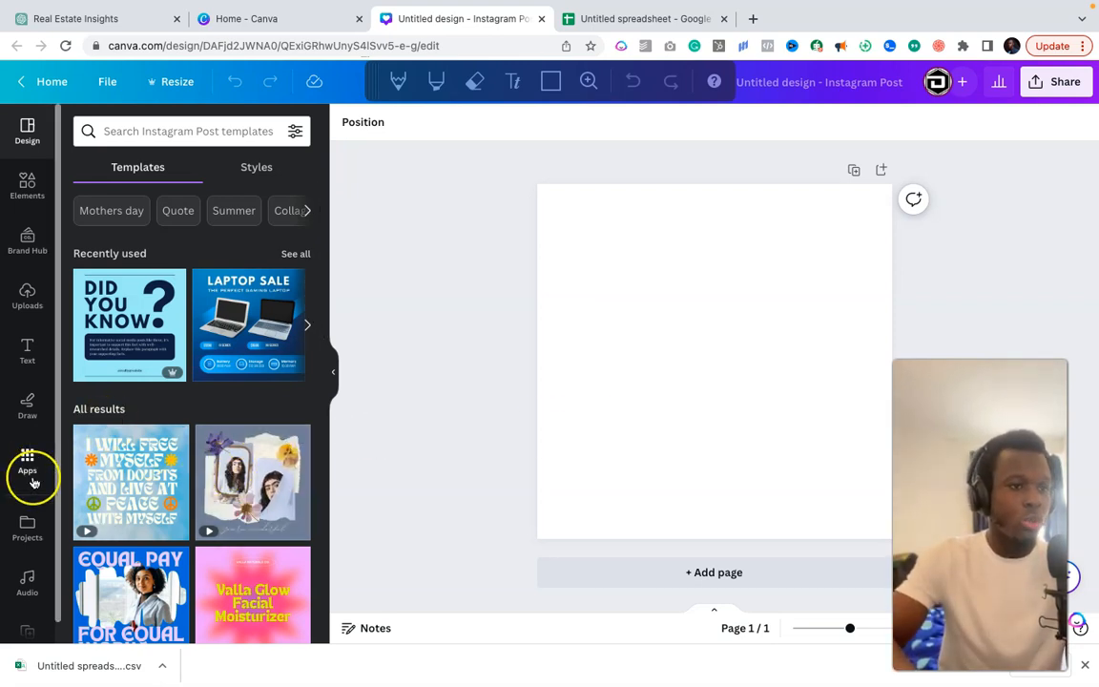
# Step: Start Bulk create and upload the Untitled spreadsheet - Sheet1.csv file from Downloads as its data
pyautogui.scroll(-1, 34, 482)
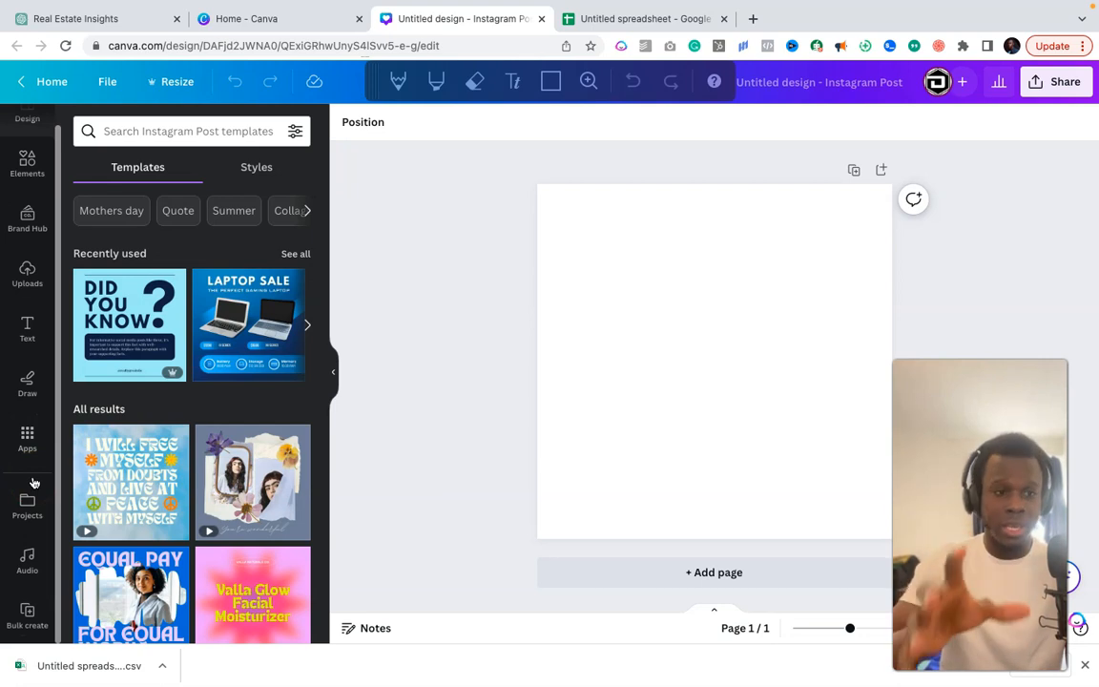
pyautogui.click(26, 439)
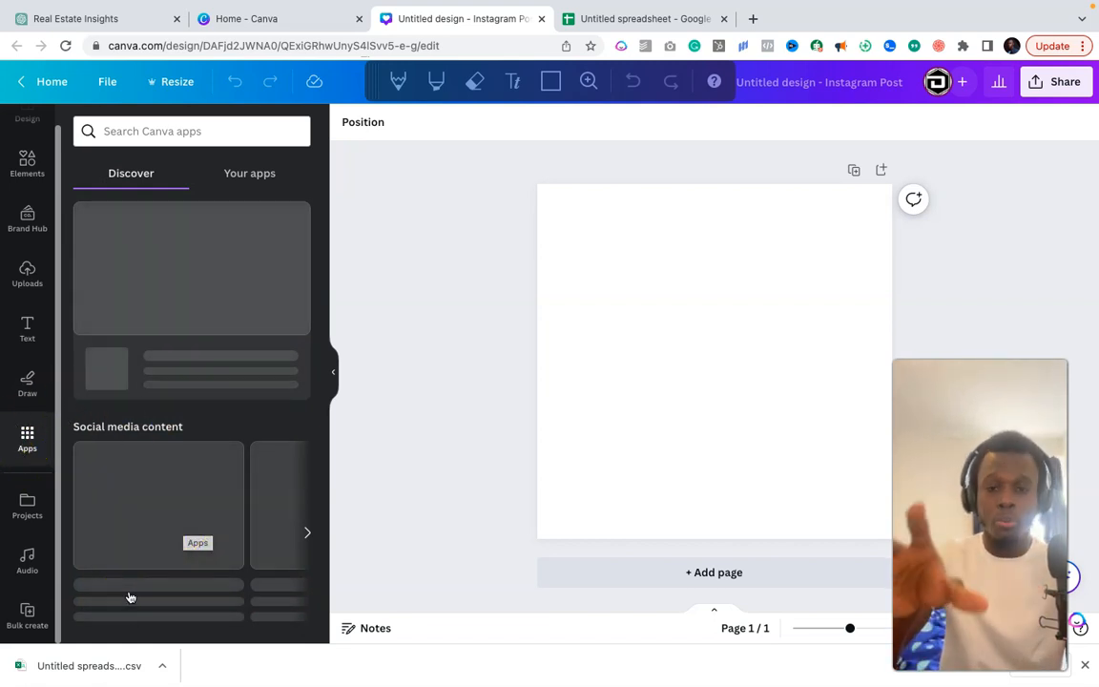
pyautogui.scroll(-5, 144, 572)
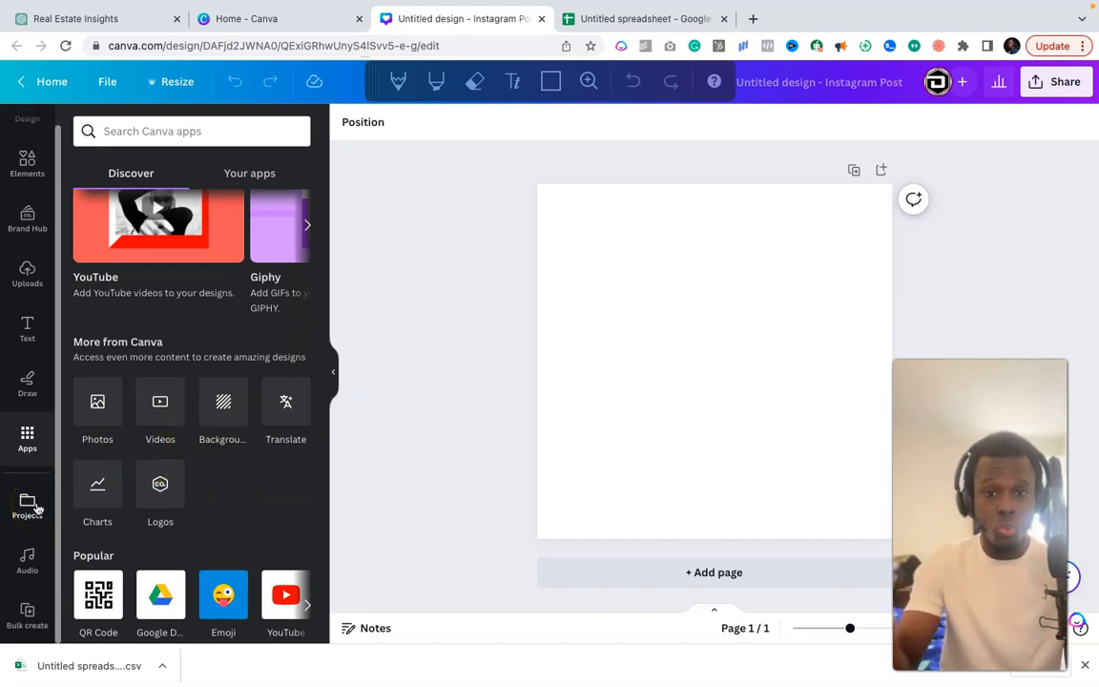
pyautogui.click(14, 630)
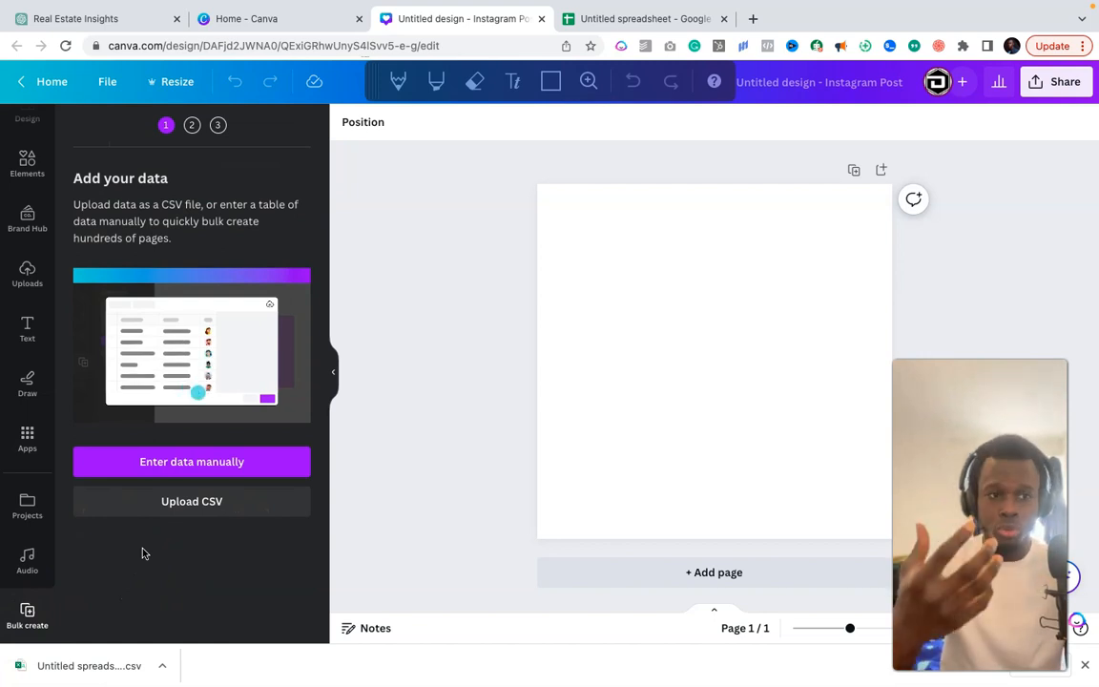
pyautogui.click(211, 515)
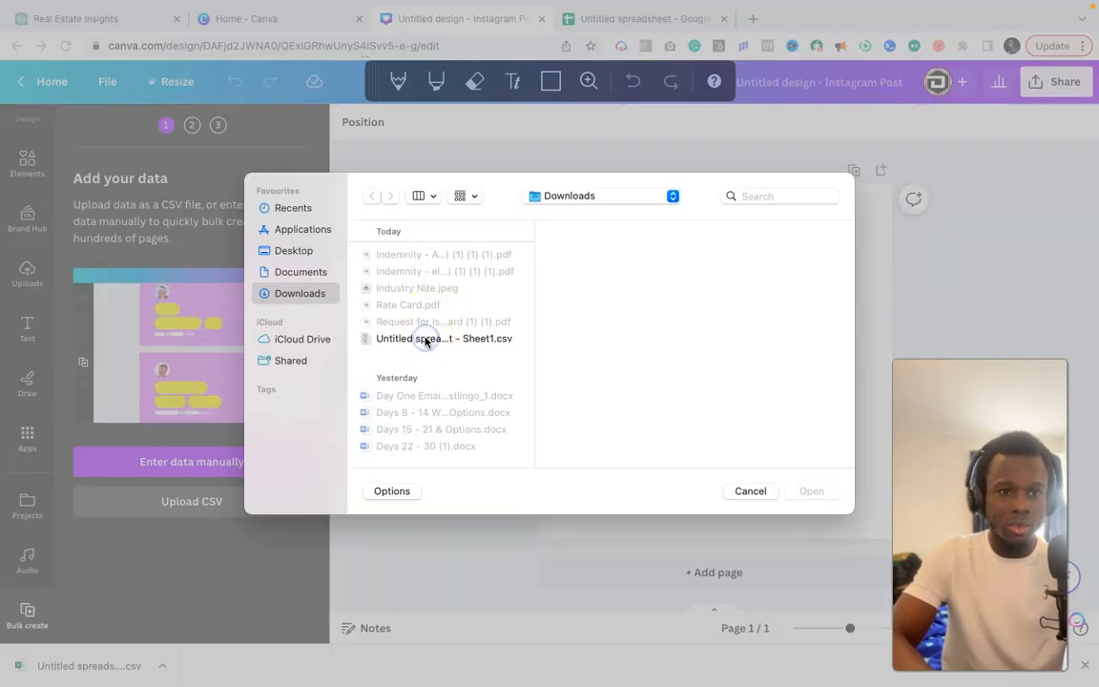
pyautogui.click(426, 340)
pyautogui.click(810, 491)
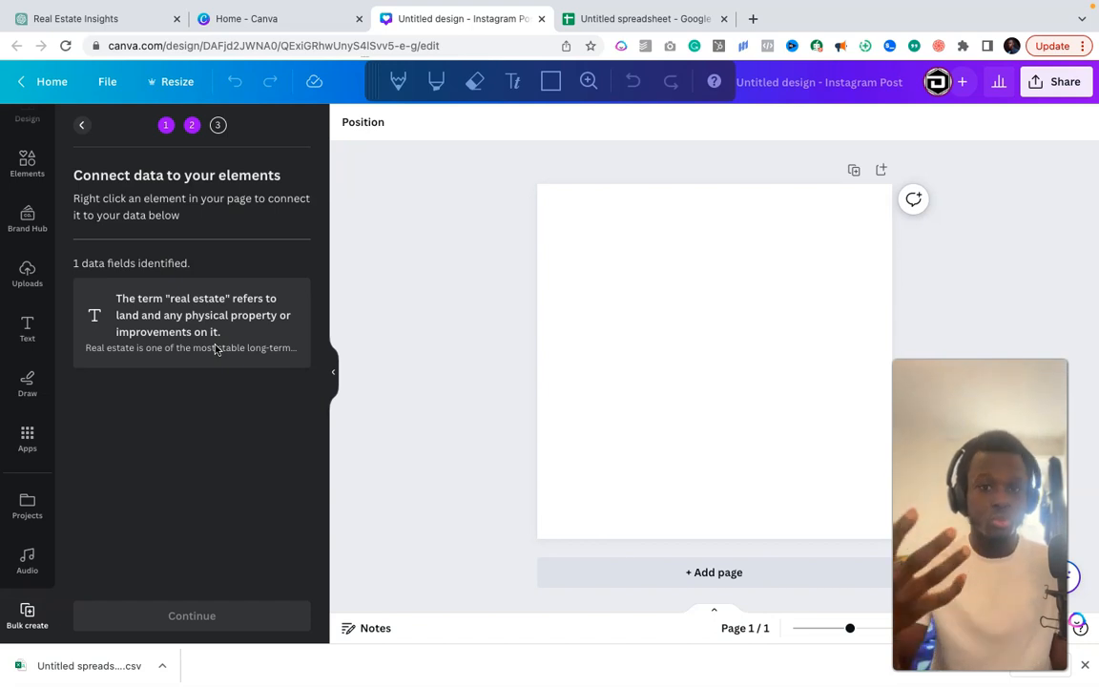
# Step: Search the Instagram Post templates for "facts" and apply the Blue Did You Know Fact Time template to the page
pyautogui.scroll(1, 25, 249)
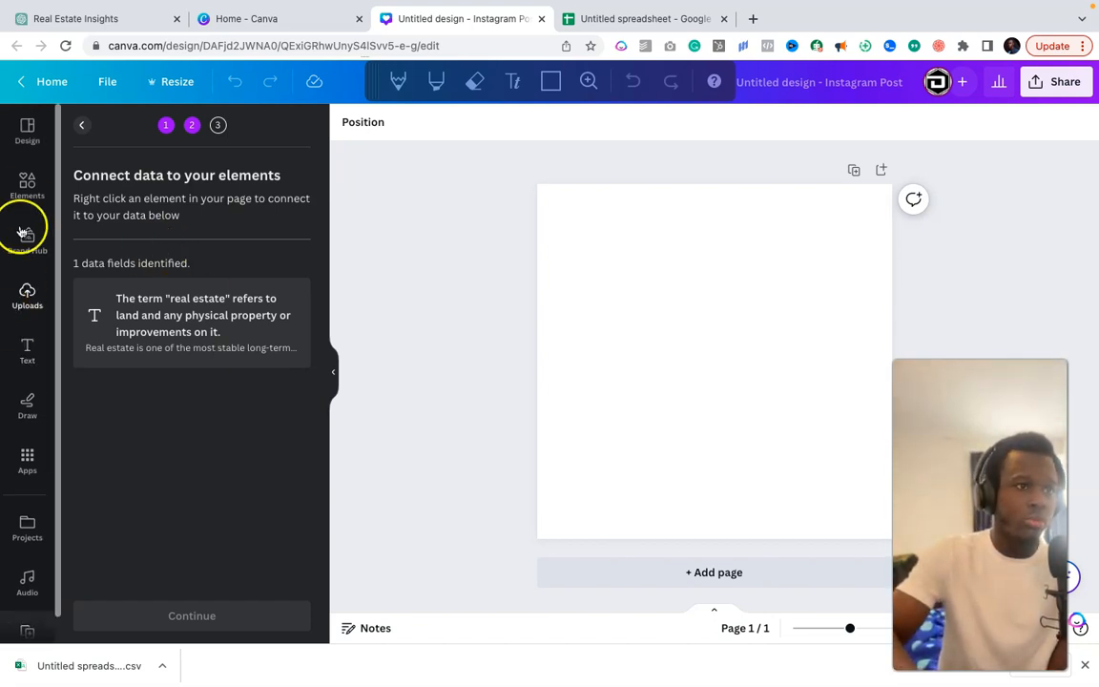
pyautogui.click(26, 186)
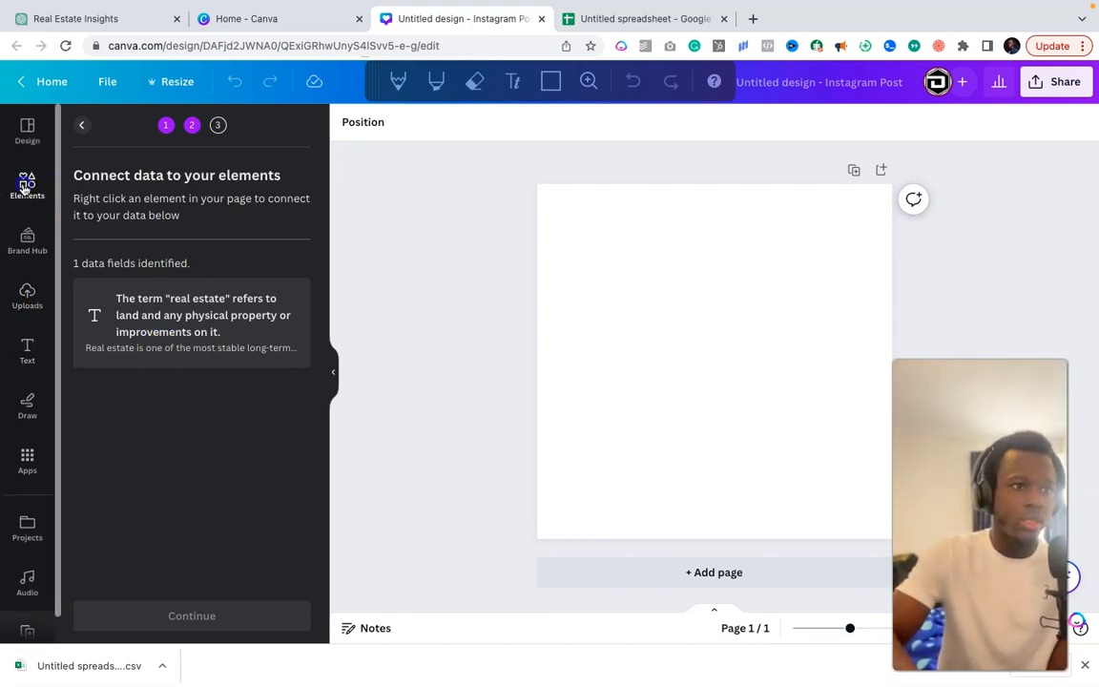
pyautogui.click(25, 136)
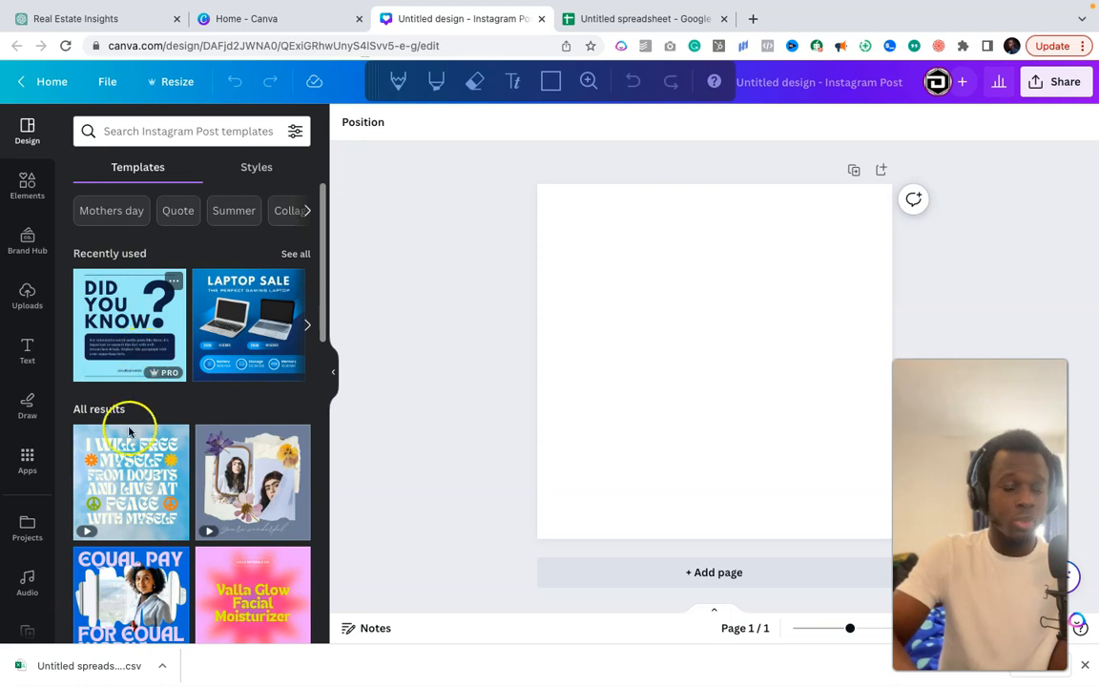
pyautogui.click(178, 130)
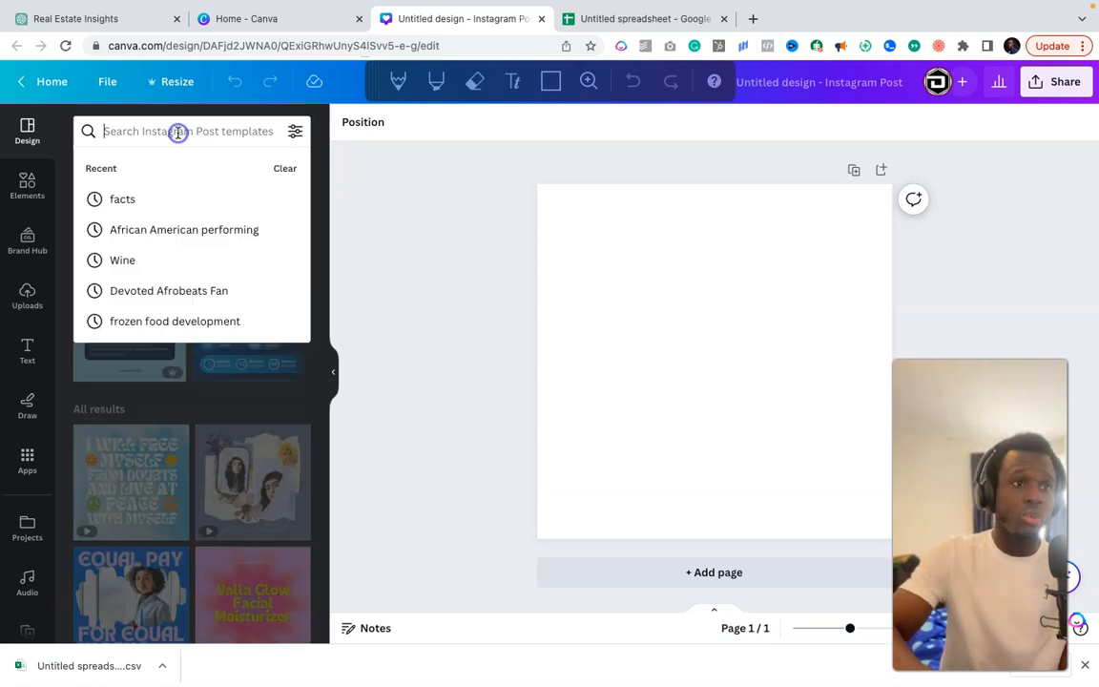
pyautogui.click(143, 199)
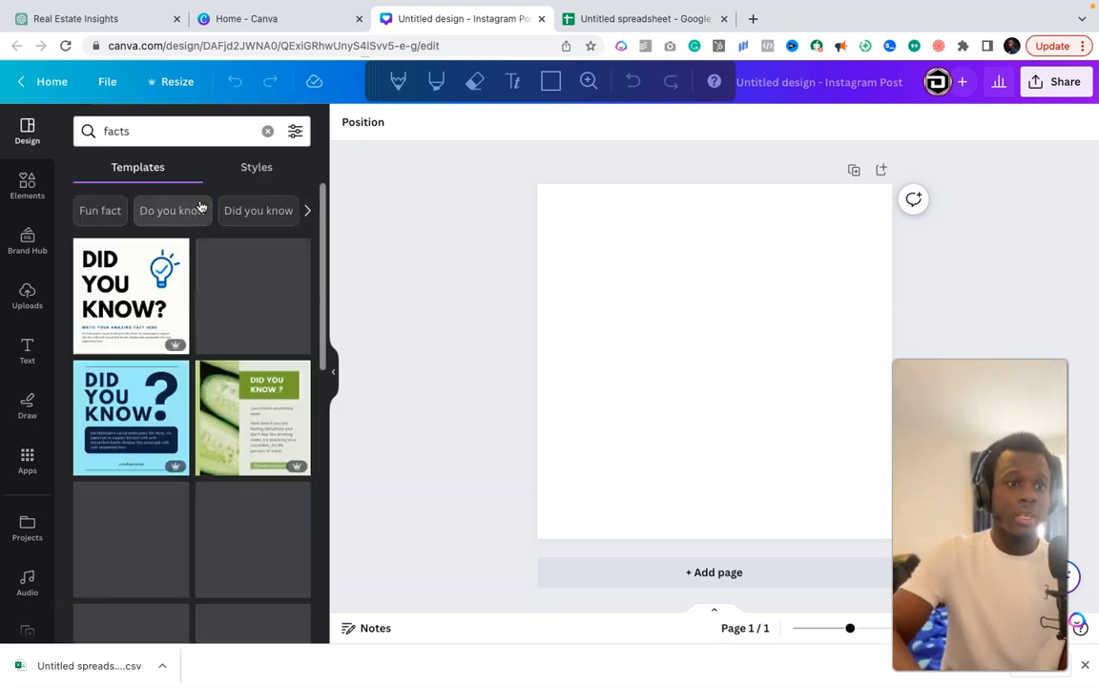
pyautogui.scroll(-5, 195, 393)
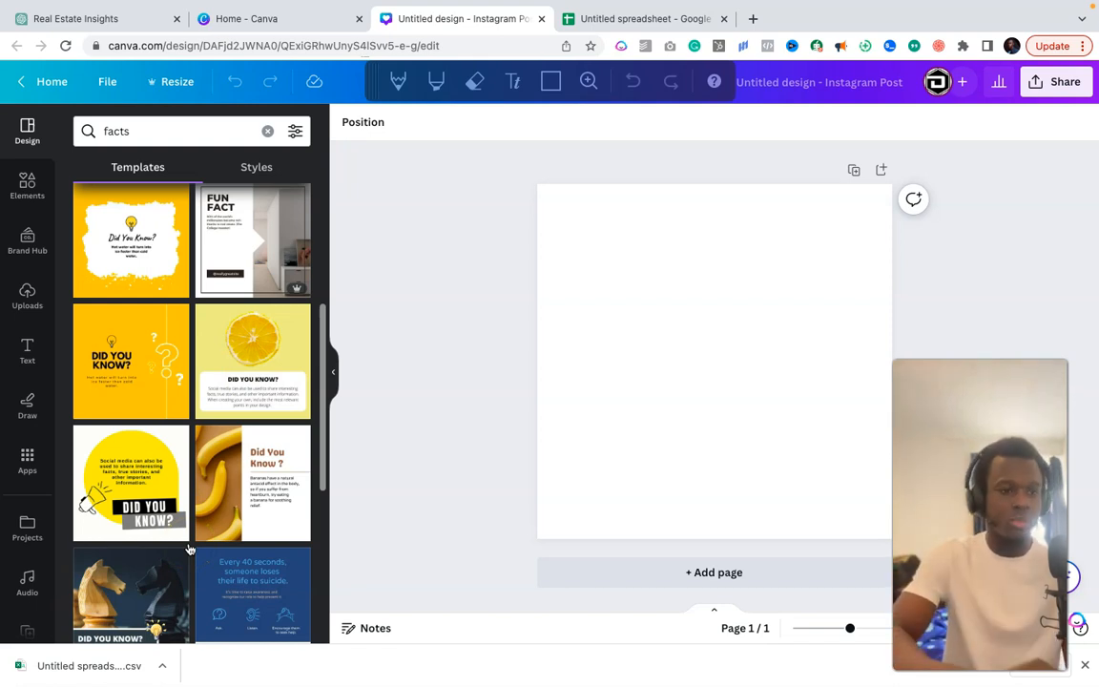
pyautogui.scroll(5, 190, 550)
pyautogui.click(134, 420)
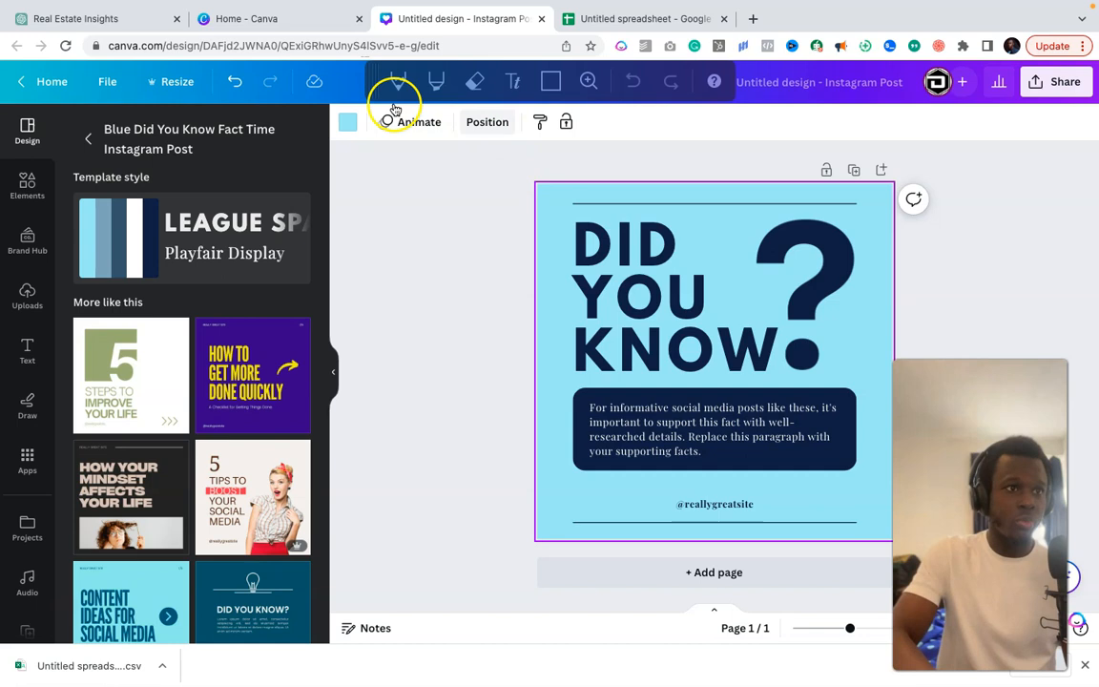
# Step: Review the first four items of the real estate list in ChatGPT and return to the Canva design
pyautogui.click(124, 18)
pyautogui.click(460, 368)
pyautogui.moveTo(411, 227); pyautogui.dragTo(879, 198)
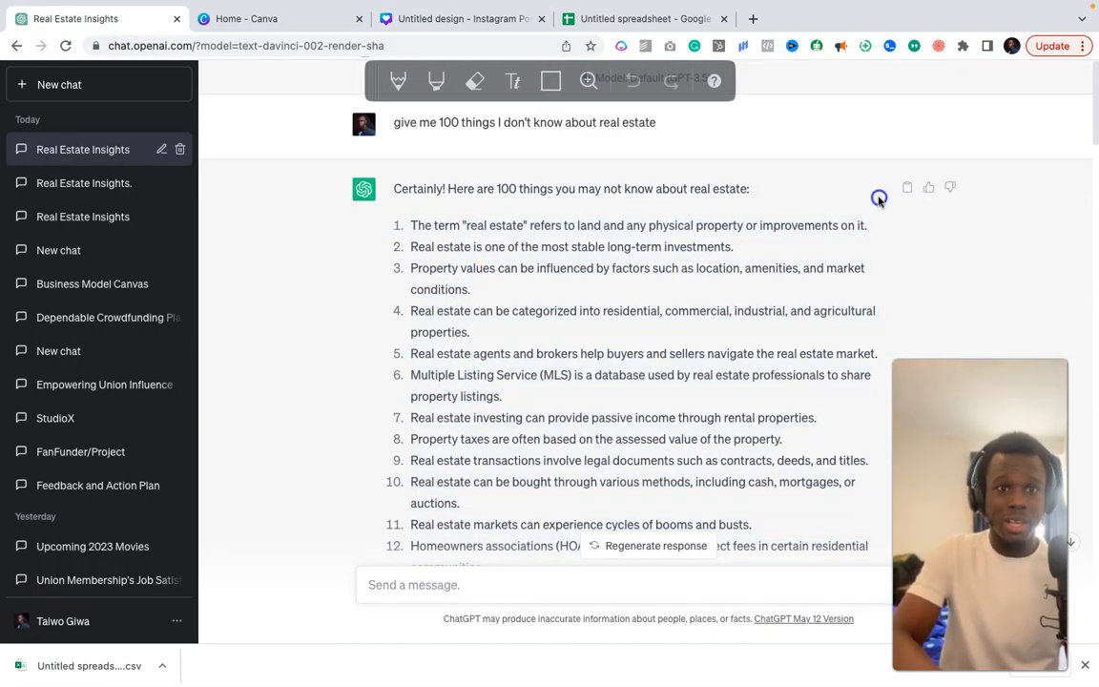
pyautogui.moveTo(736, 250); pyautogui.dragTo(493, 297)
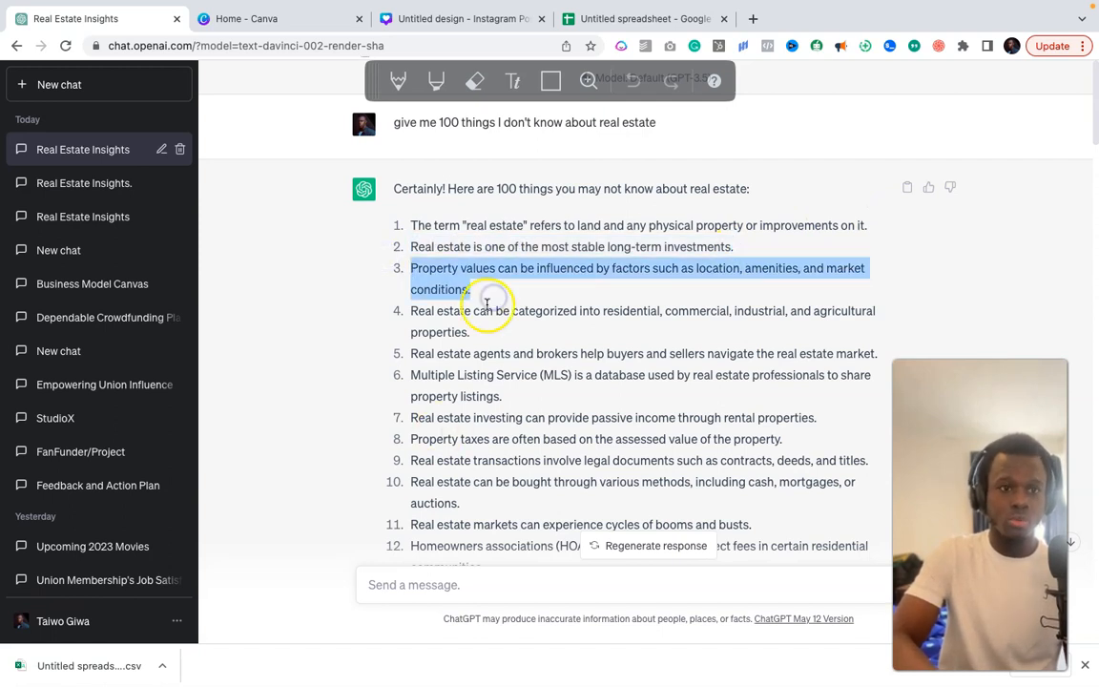
pyautogui.tripleClick(439, 312)
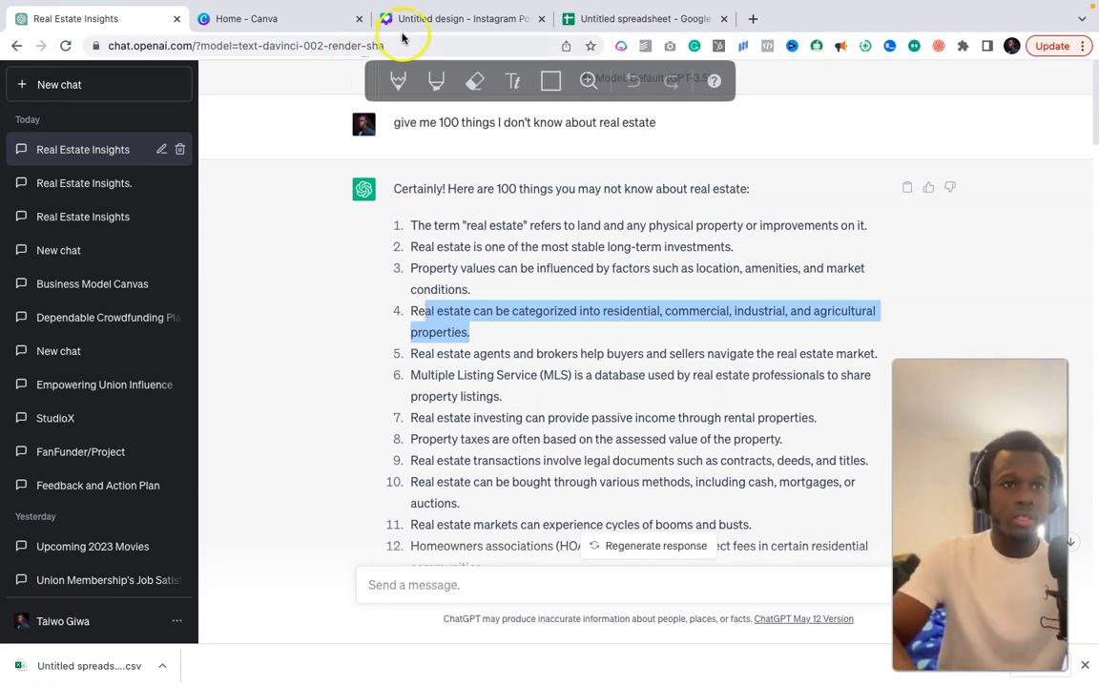
pyautogui.click(412, 24)
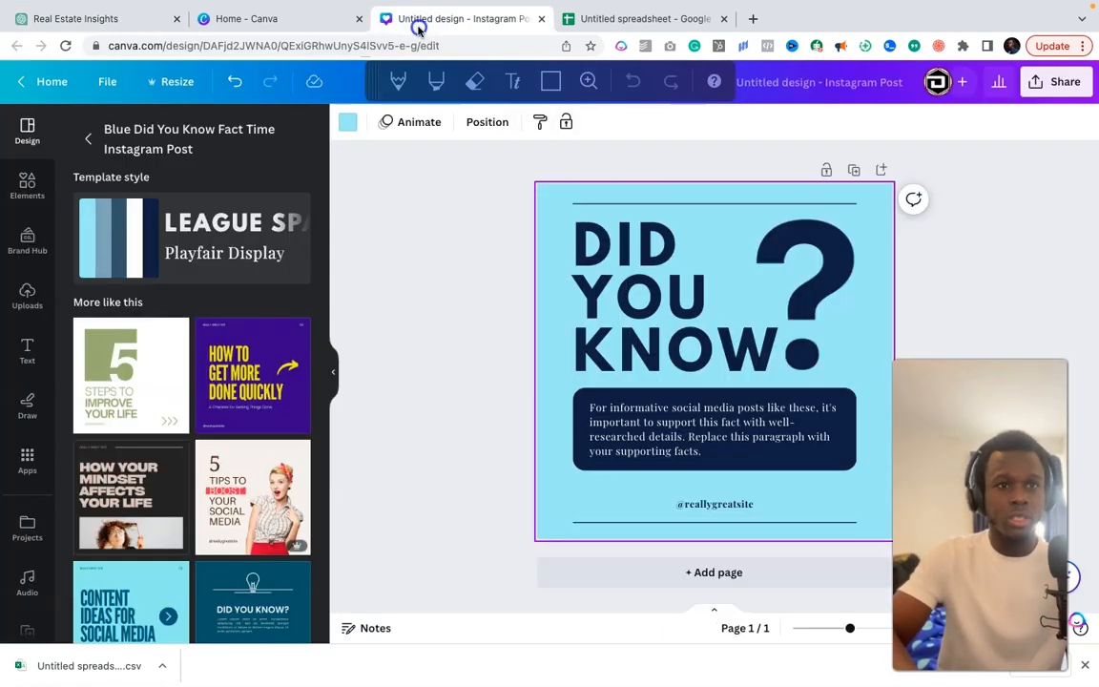
# Step: Ungroup the paragraph from its dark blue box, extend the box downward to about 295 high, and shift the text slightly down inside it
pyautogui.click(722, 470)
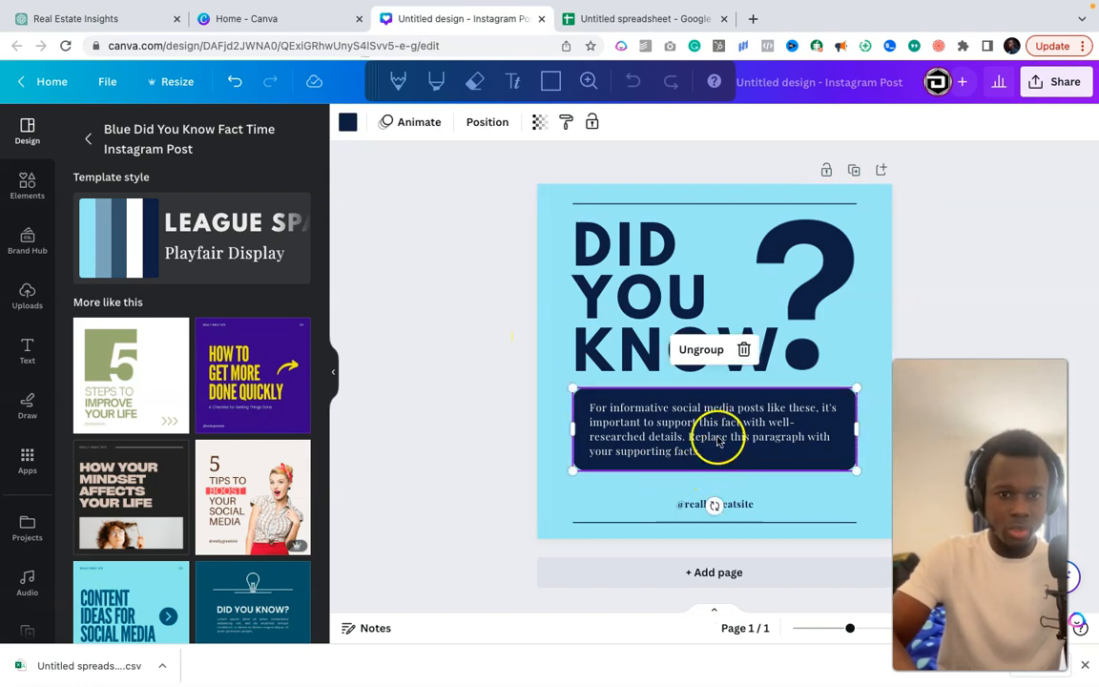
pyautogui.click(703, 351)
pyautogui.click(612, 494)
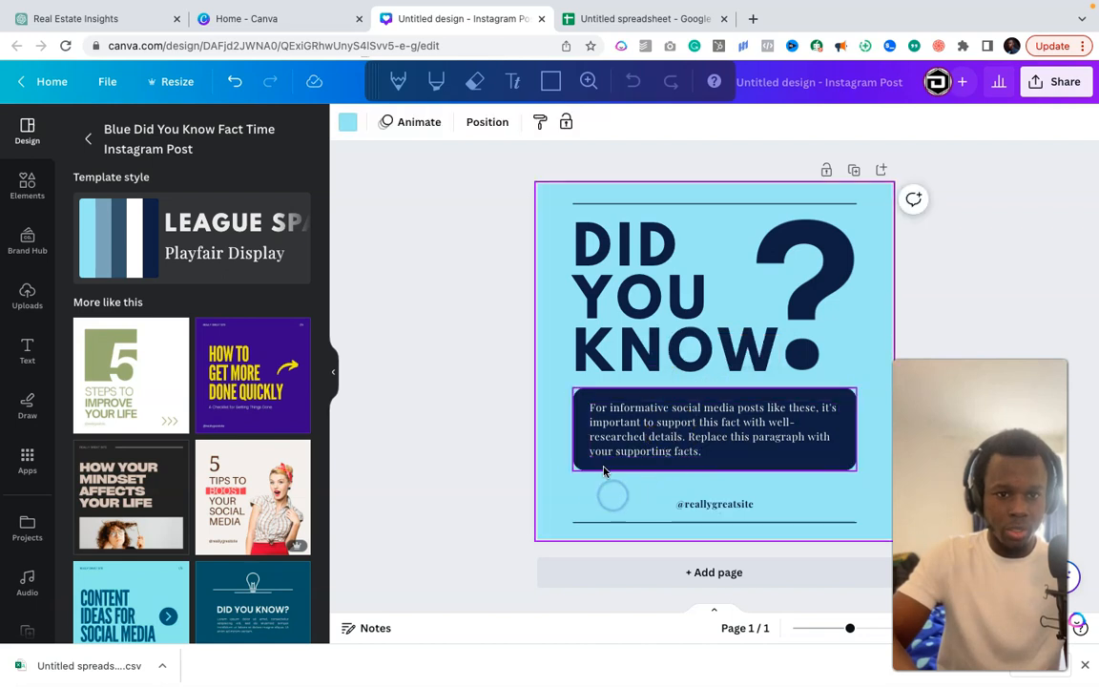
pyautogui.click(711, 465)
pyautogui.moveTo(714, 473); pyautogui.dragTo(712, 489)
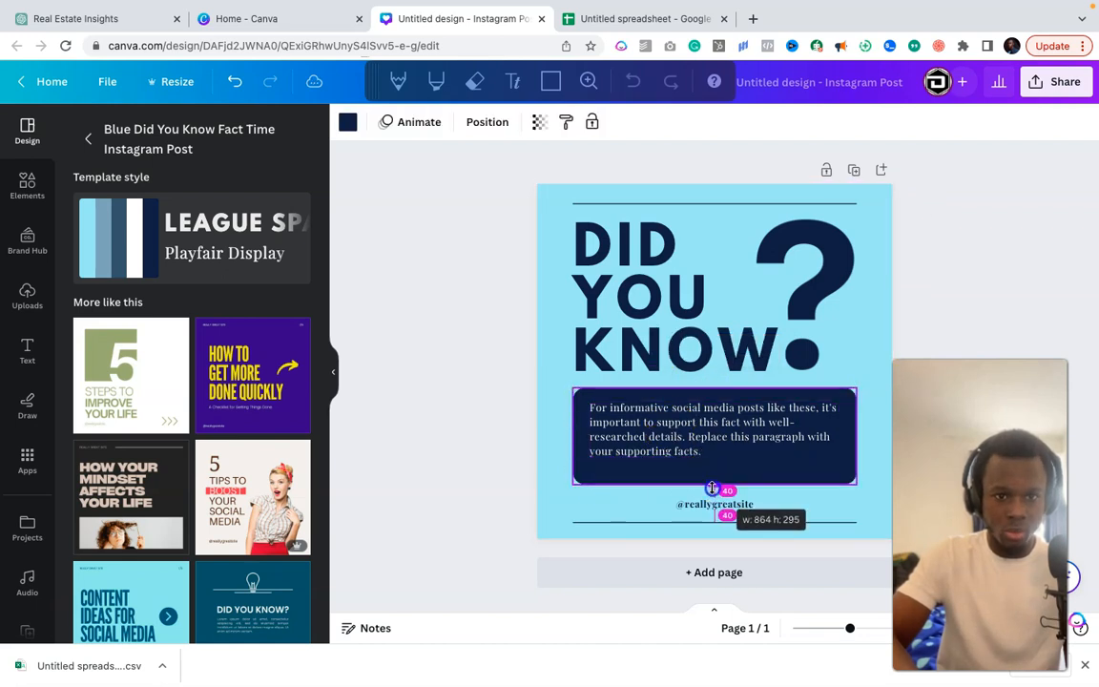
pyautogui.click(690, 434)
pyautogui.moveTo(690, 434); pyautogui.dragTo(685, 441)
pyautogui.click(625, 504)
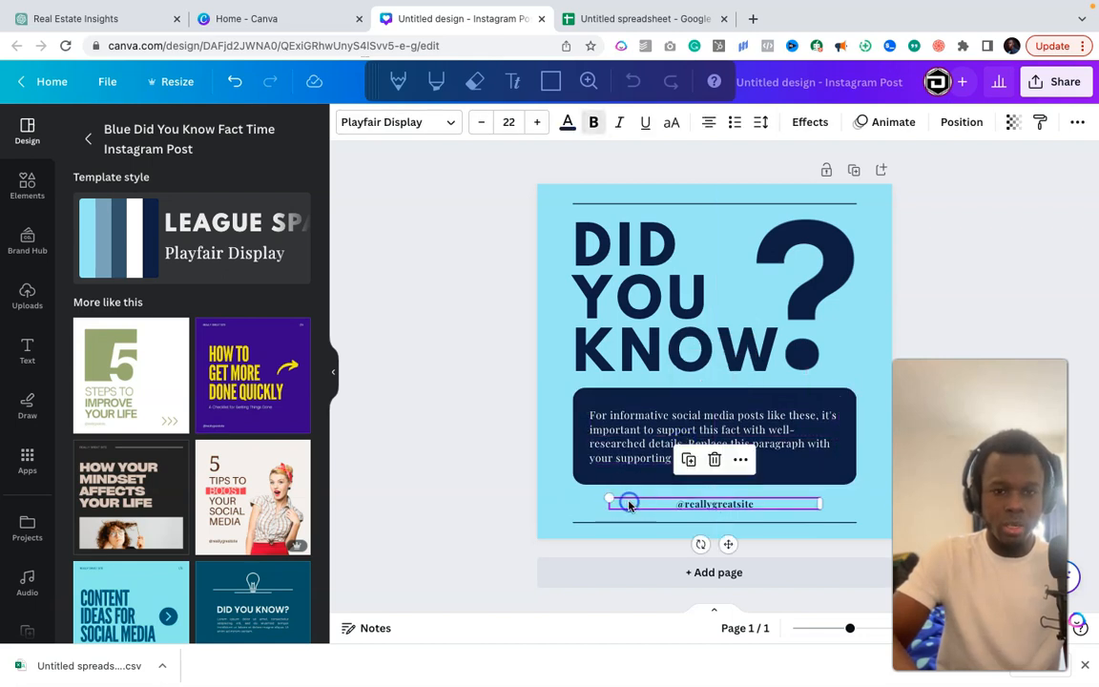
pyautogui.doubleClick(754, 504)
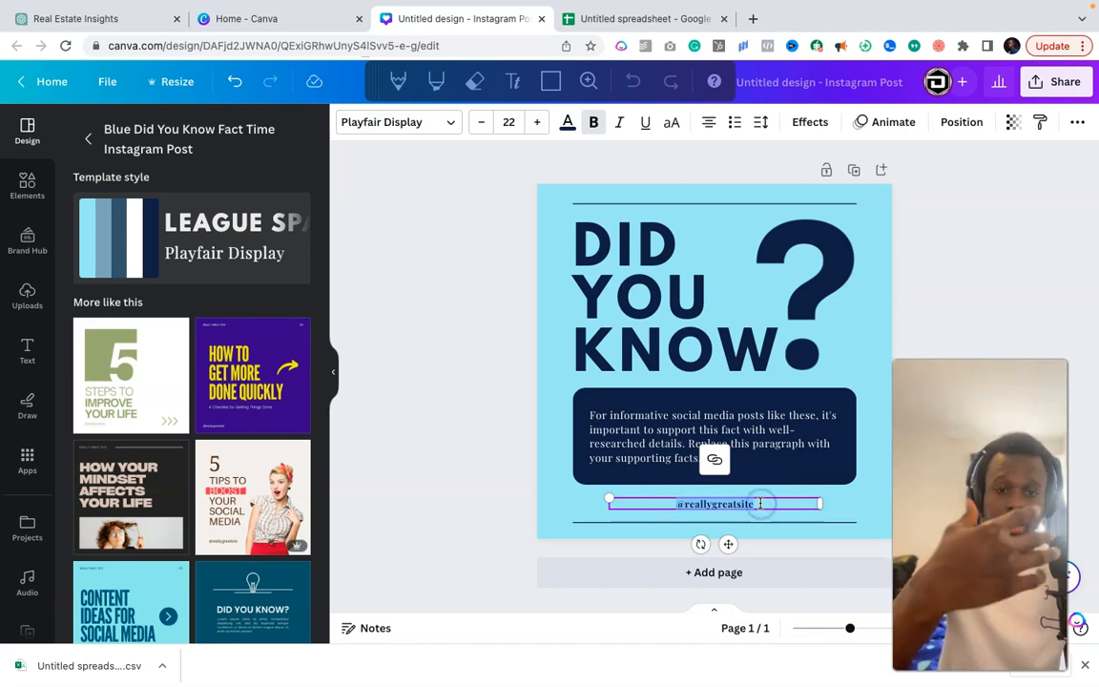
pyautogui.click(760, 504)
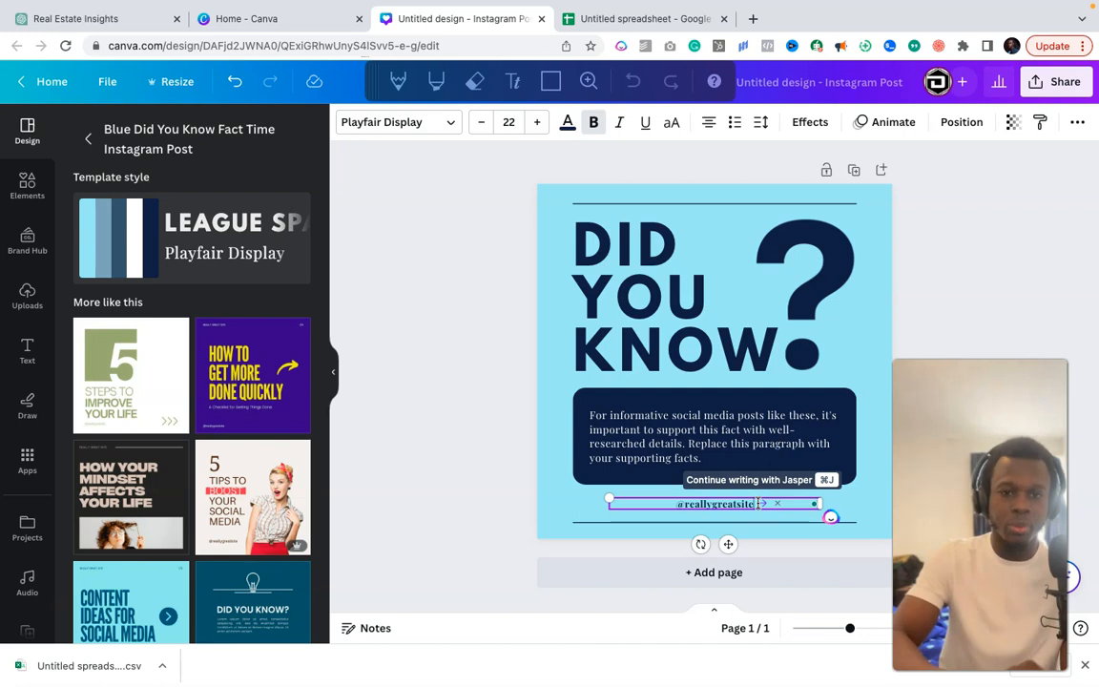
pyautogui.click(752, 504)
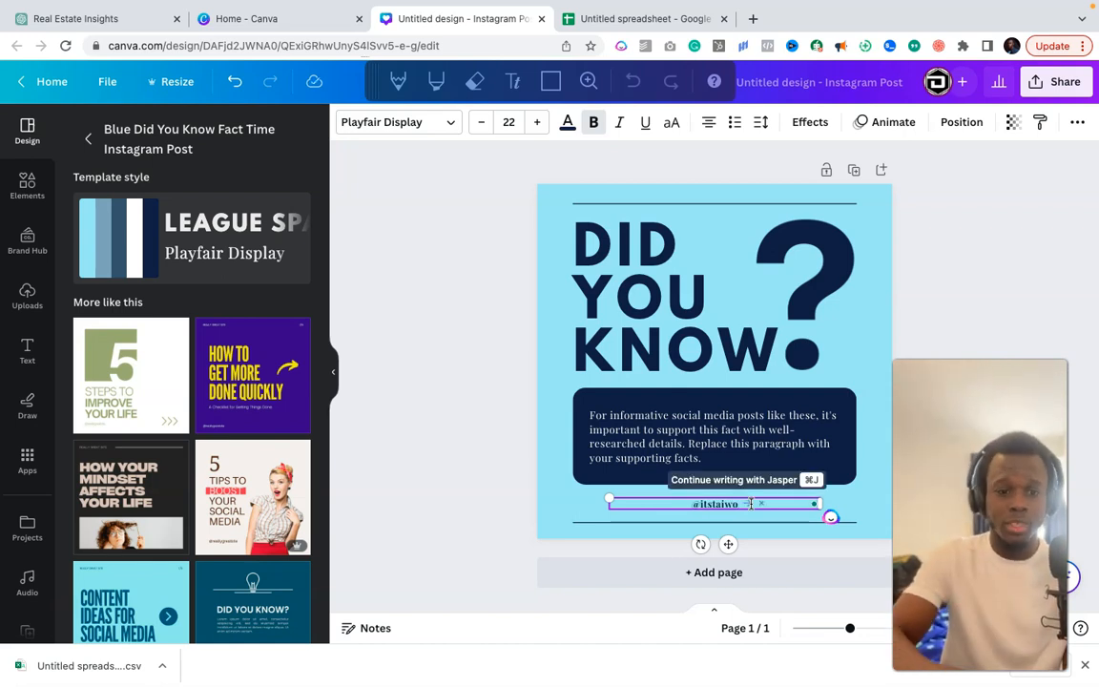
pyautogui.write('giwa')
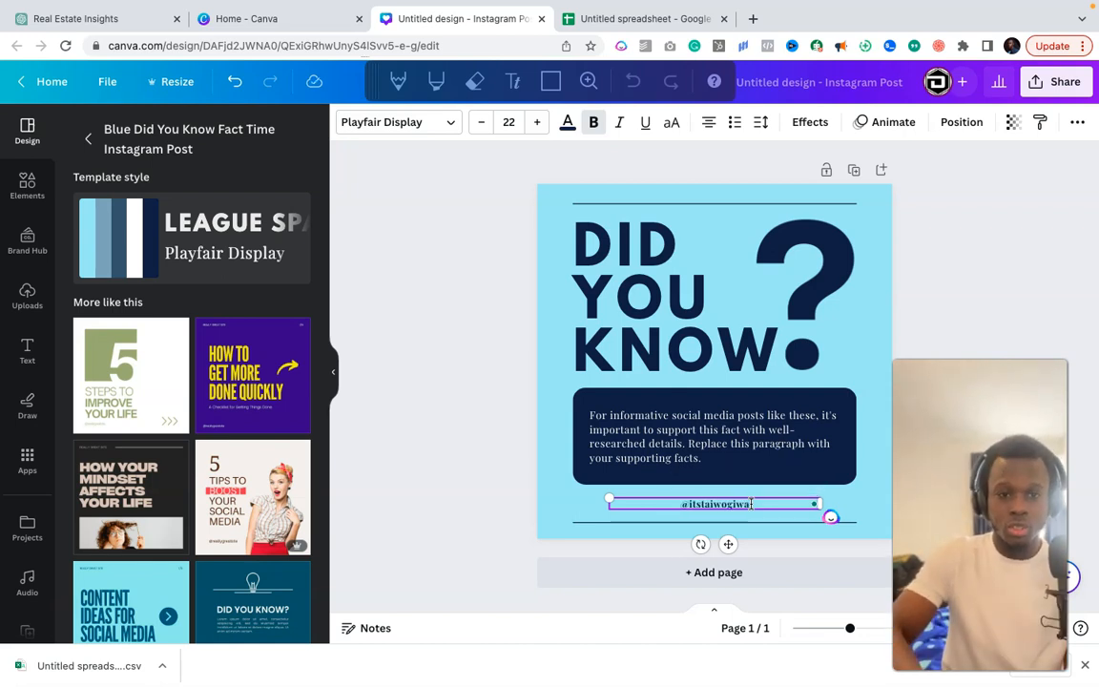
pyautogui.click(485, 512)
pyautogui.click(557, 224)
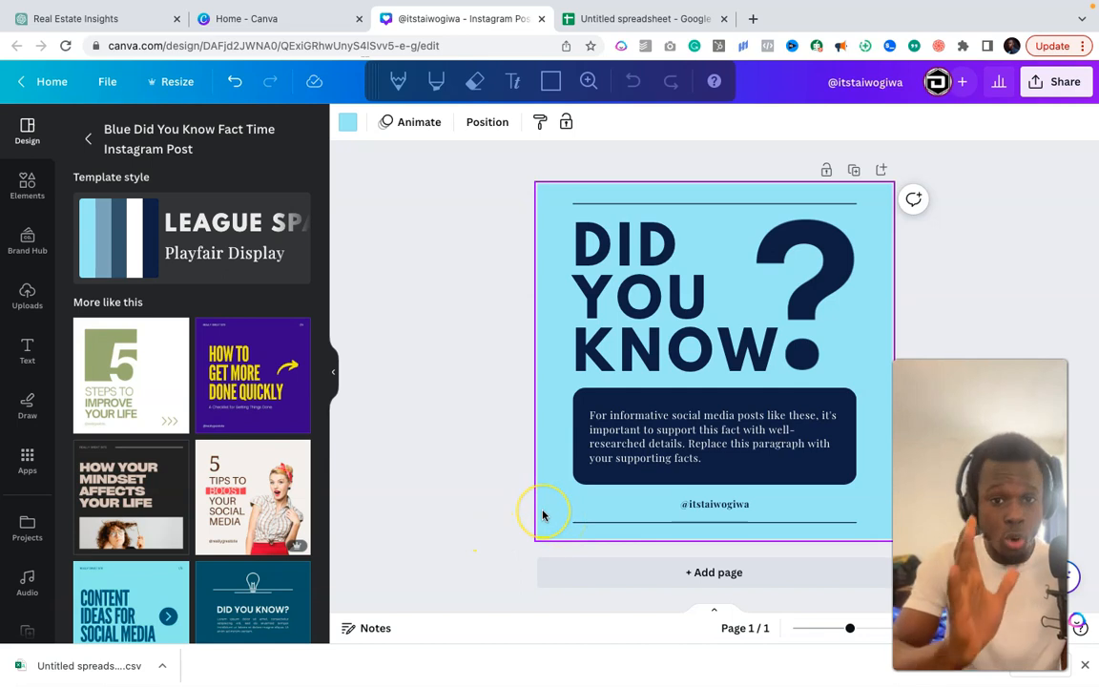
# Step: Connect the paragraph in the dark blue box to the CSV data field beginning "The term "real estate" refers to land"
pyautogui.click(668, 425)
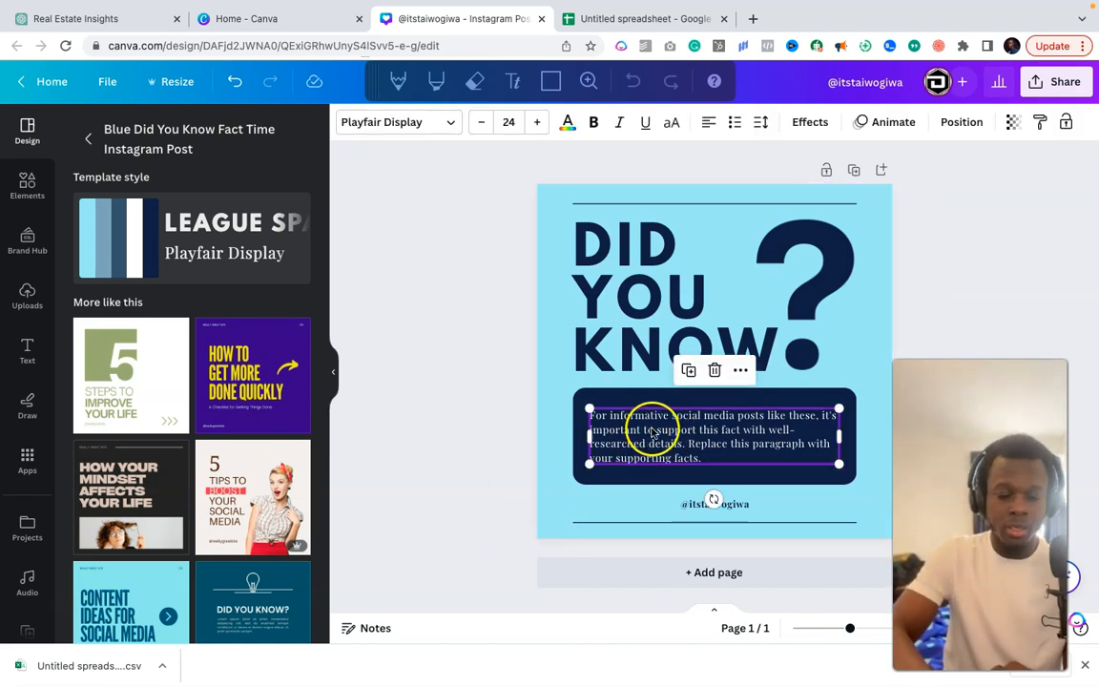
pyautogui.rightClick(650, 432)
pyautogui.moveTo(653, 435)
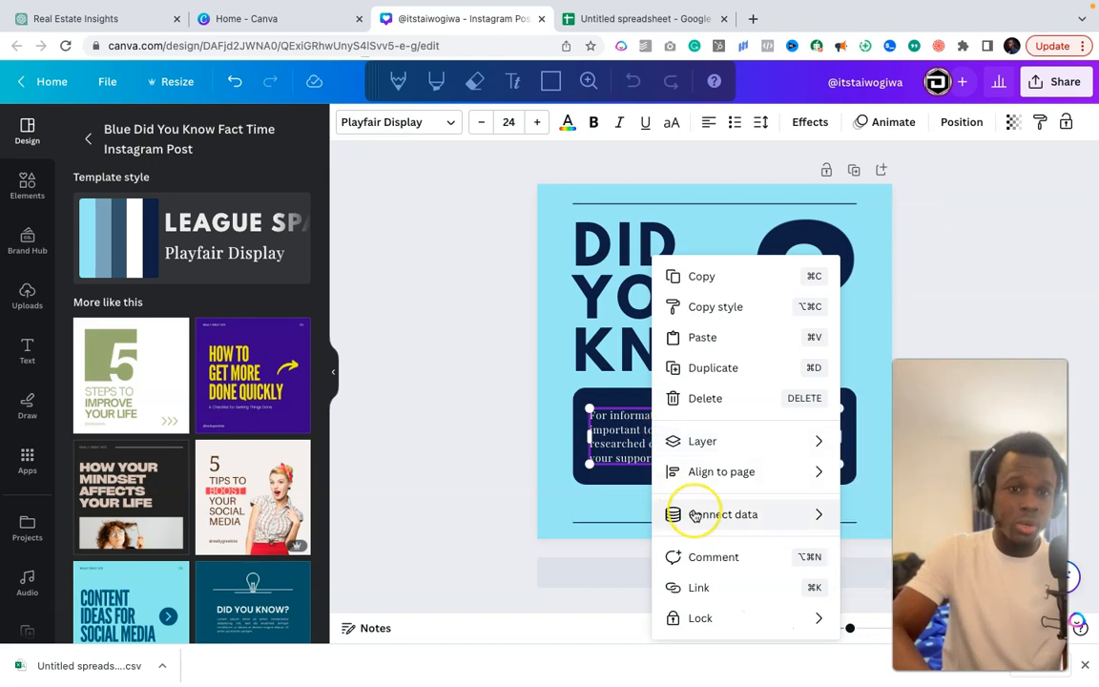
pyautogui.moveTo(696, 516)
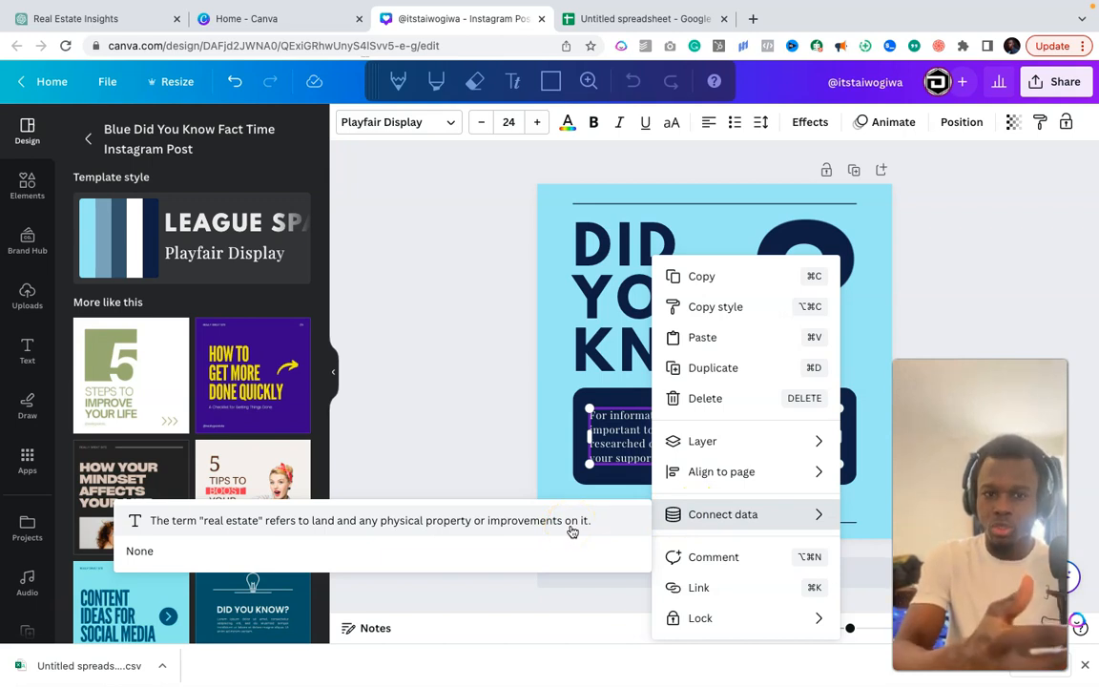
pyautogui.rightClick(625, 444)
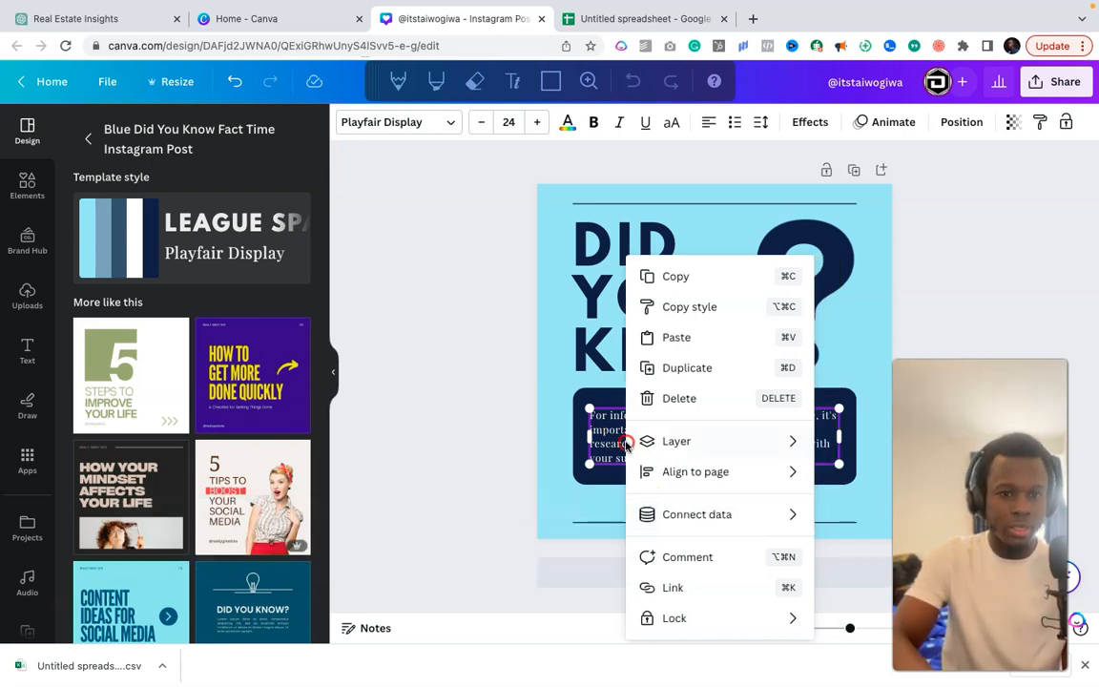
pyautogui.moveTo(627, 447)
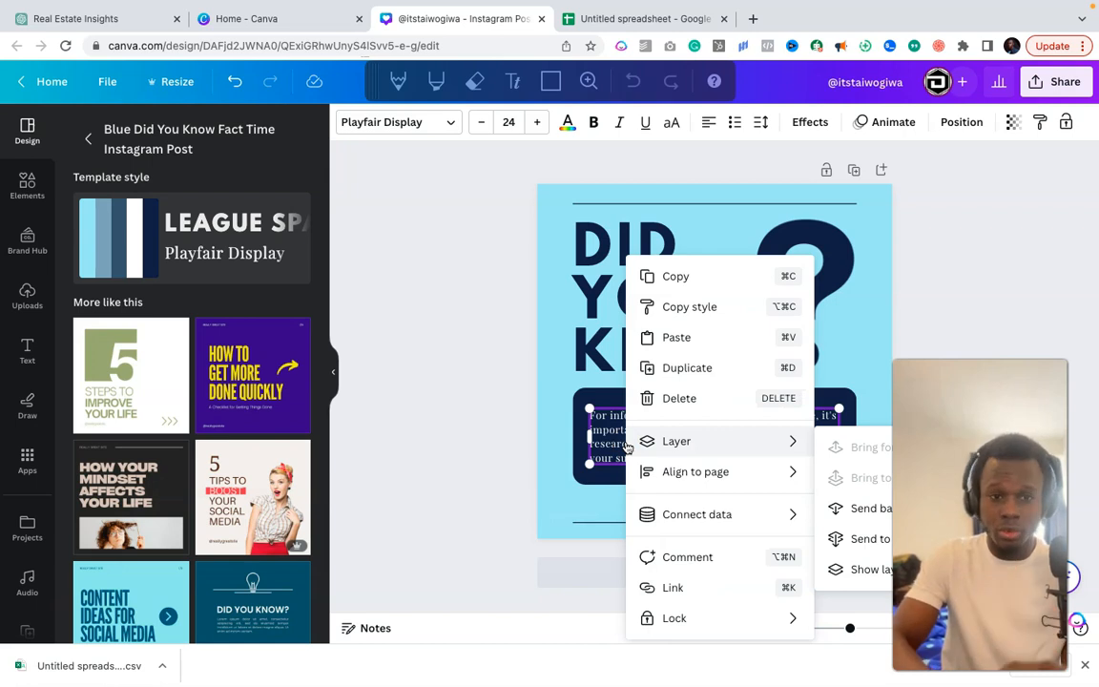
pyautogui.click(495, 523)
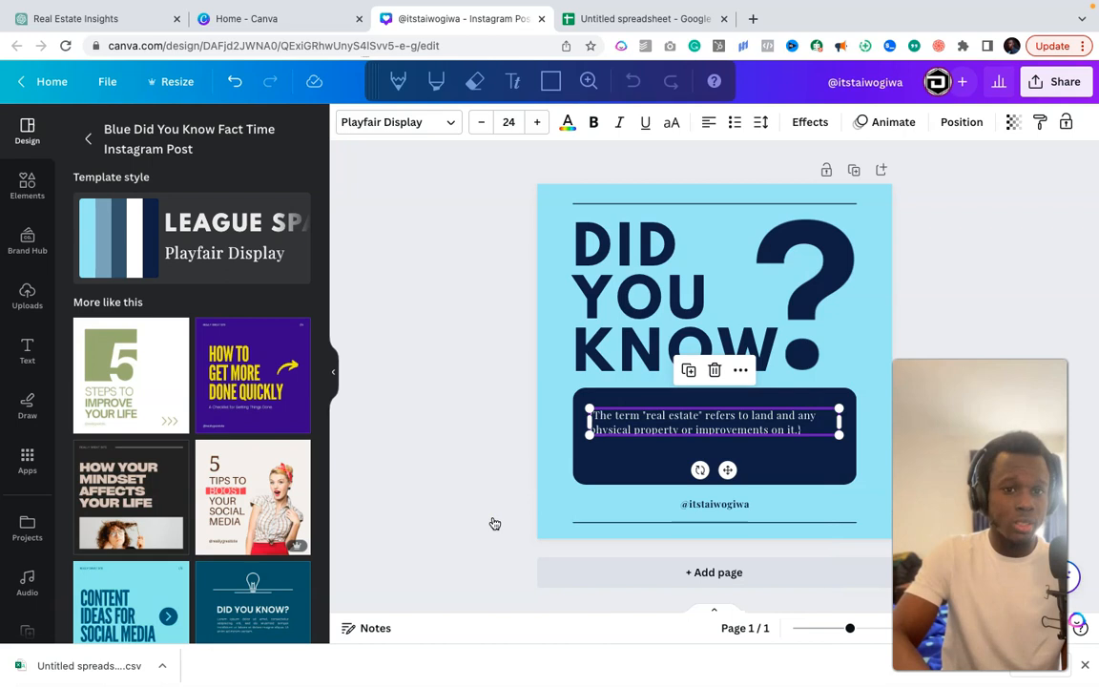
# Step: Continue the bulk creation with the connected data field and generate 99 pages with all facts selected
pyautogui.scroll(-1, 27, 401)
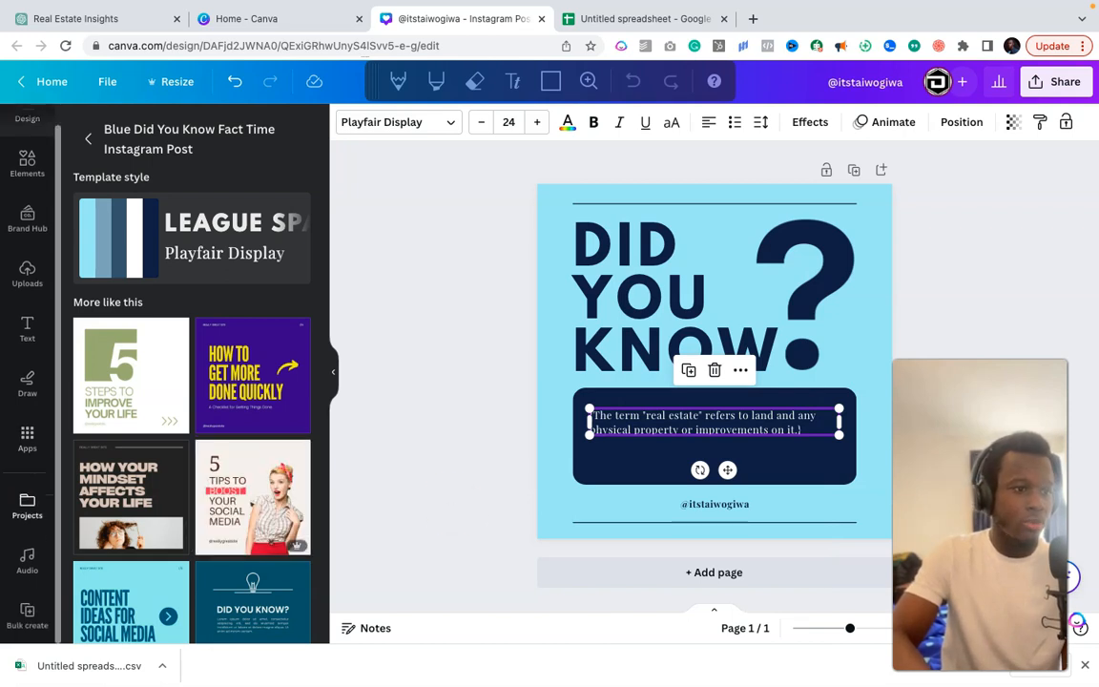
pyautogui.click(14, 635)
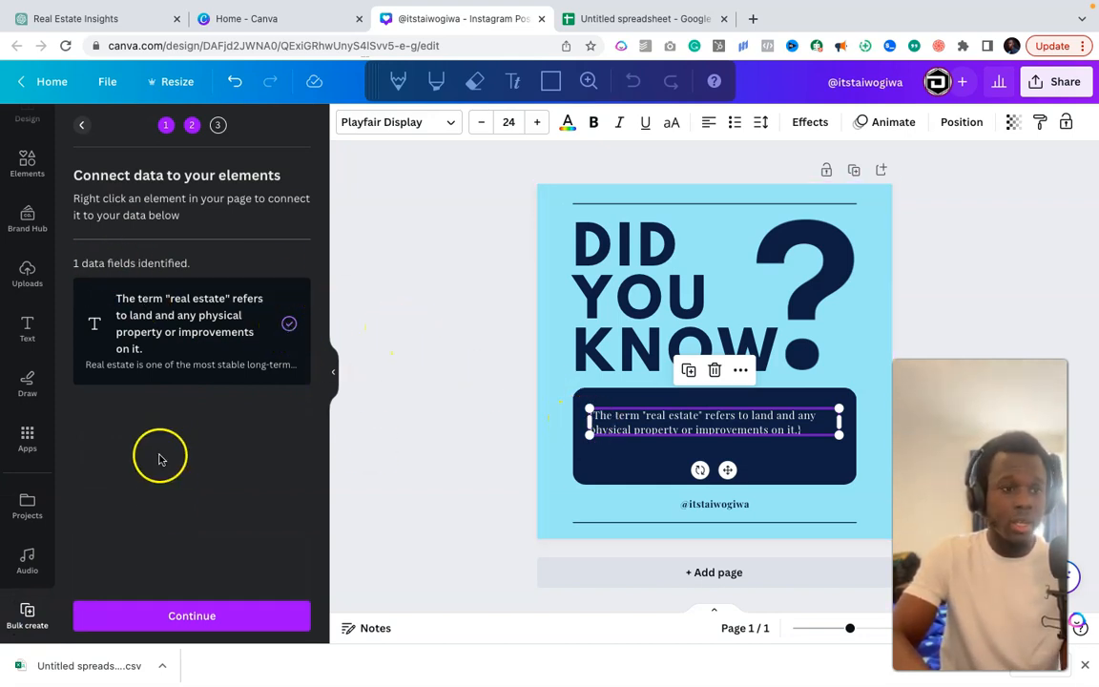
pyautogui.click(176, 616)
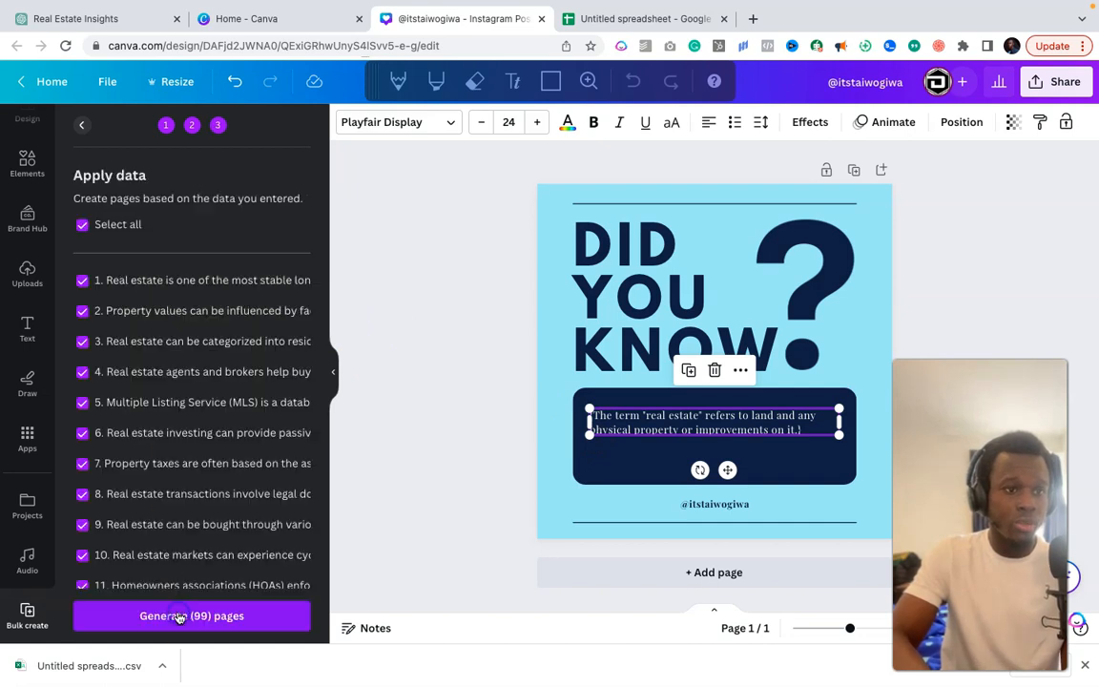
pyautogui.scroll(-20, 184, 506)
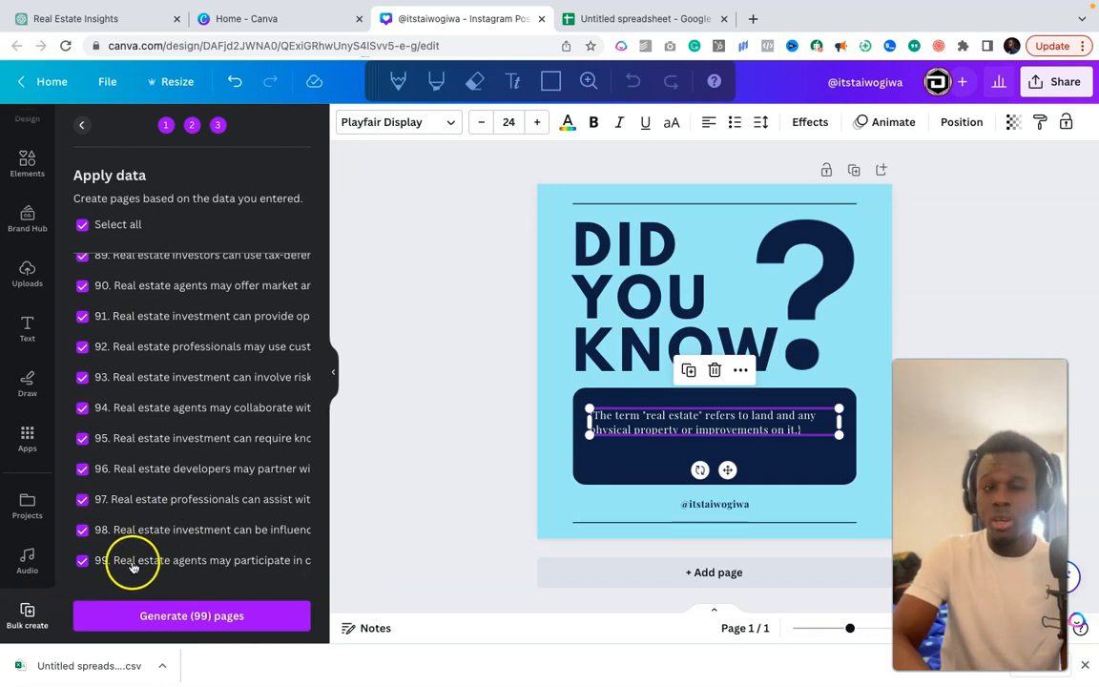
pyautogui.scroll(1, 194, 519)
pyautogui.scroll(20, 194, 519)
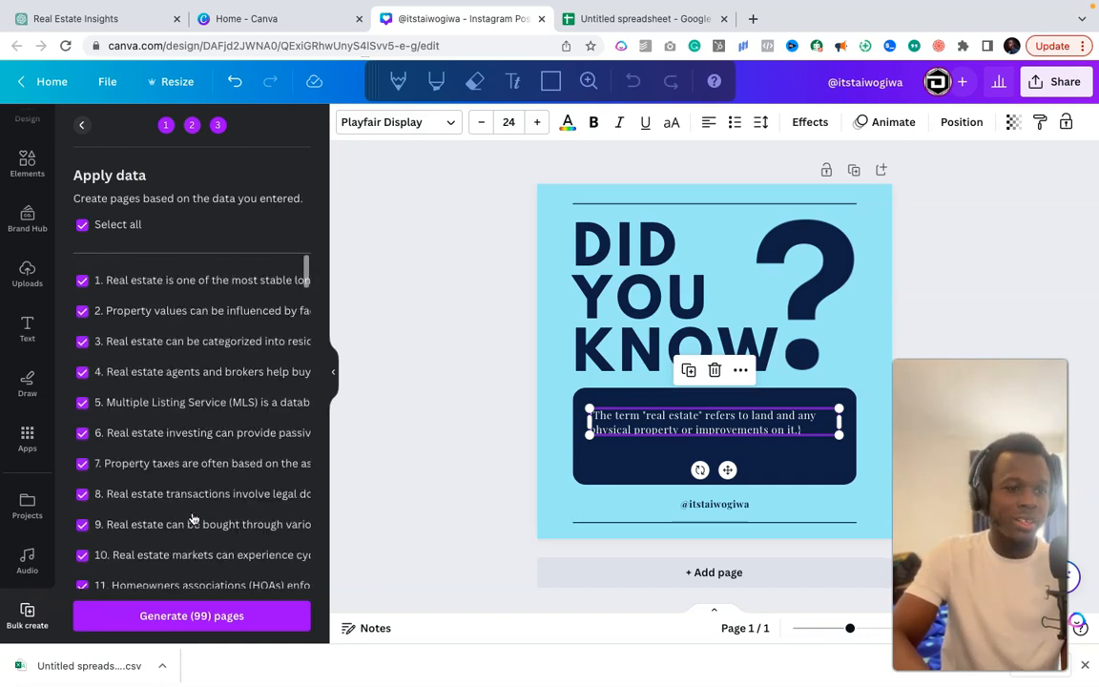
pyautogui.click(191, 616)
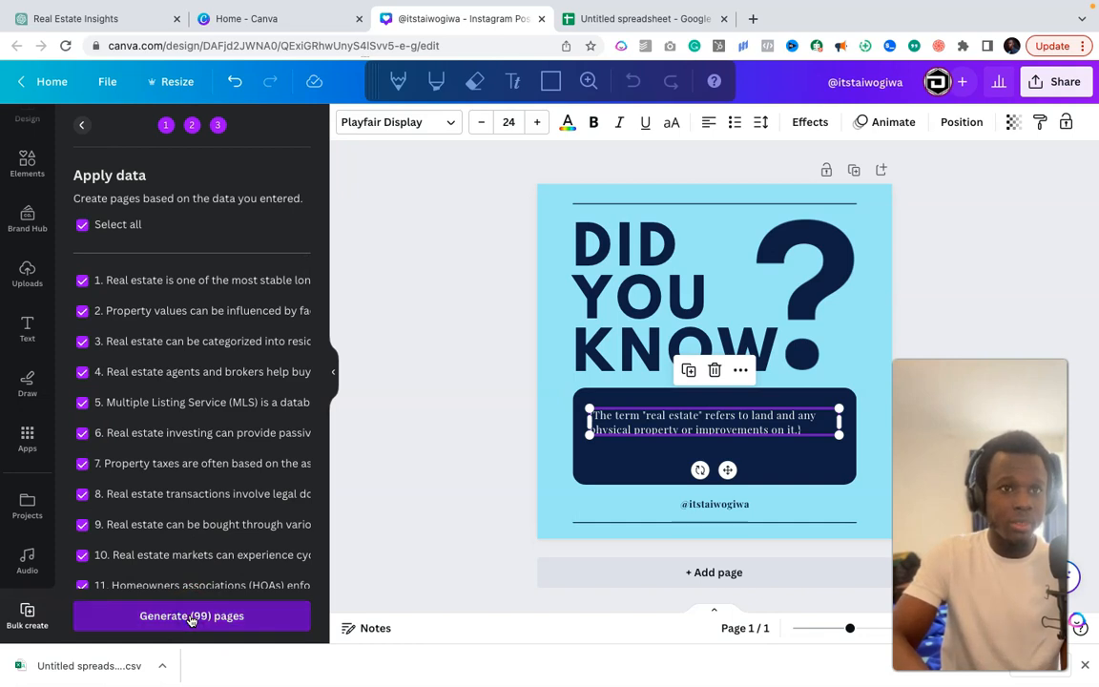
pyautogui.click(191, 617)
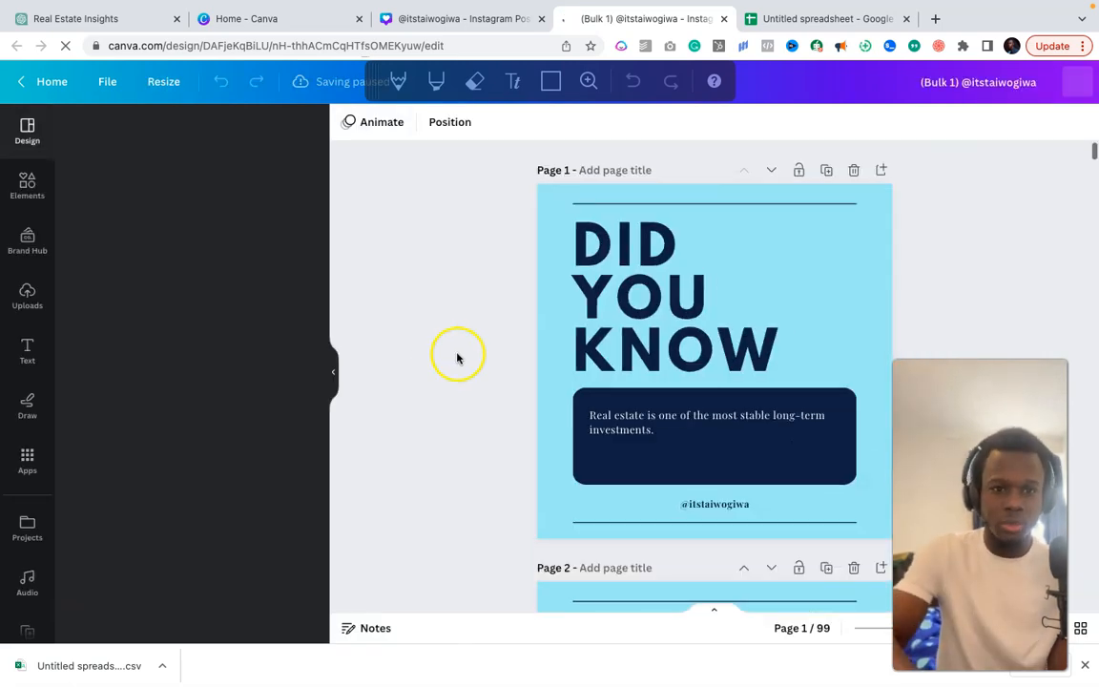
# Step: Check the generated pages to see how each real estate fact fits inside the dark blue box
pyautogui.scroll(-3, 489, 405)
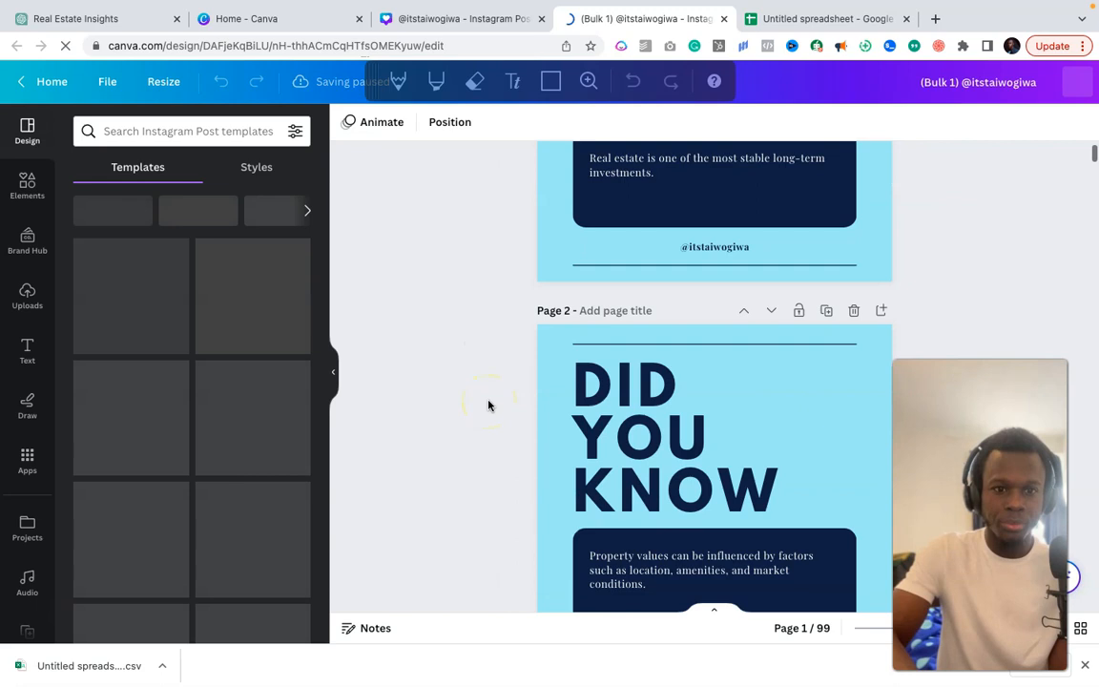
pyautogui.scroll(2, 489, 405)
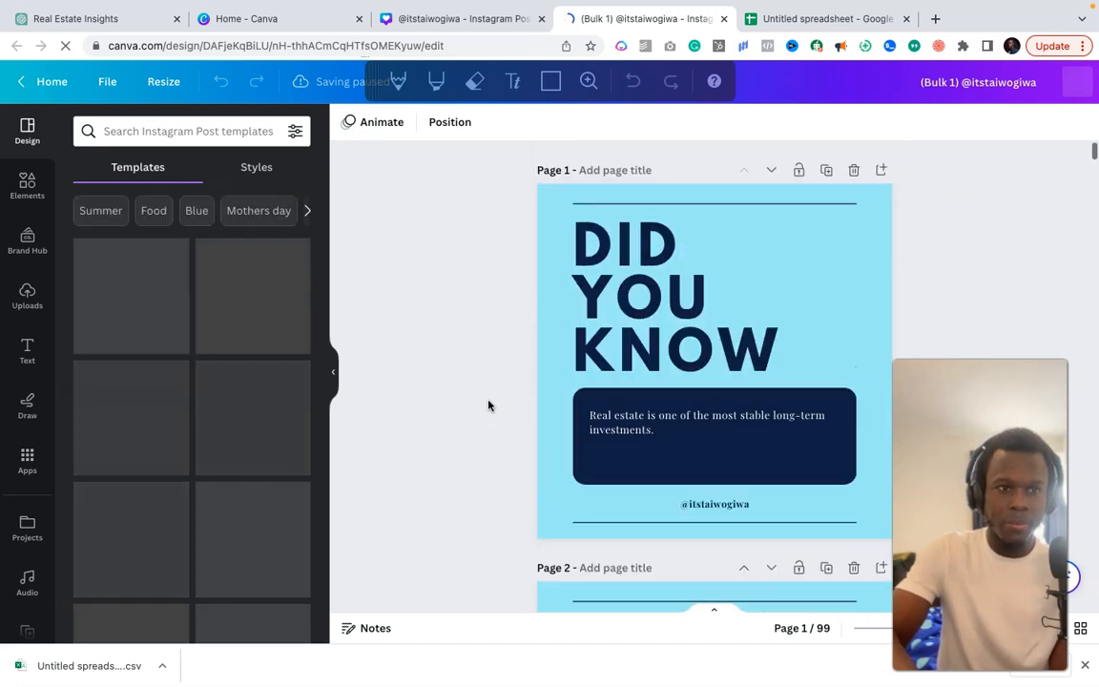
pyautogui.scroll(-5, 488, 405)
pyautogui.scroll(-8, 488, 406)
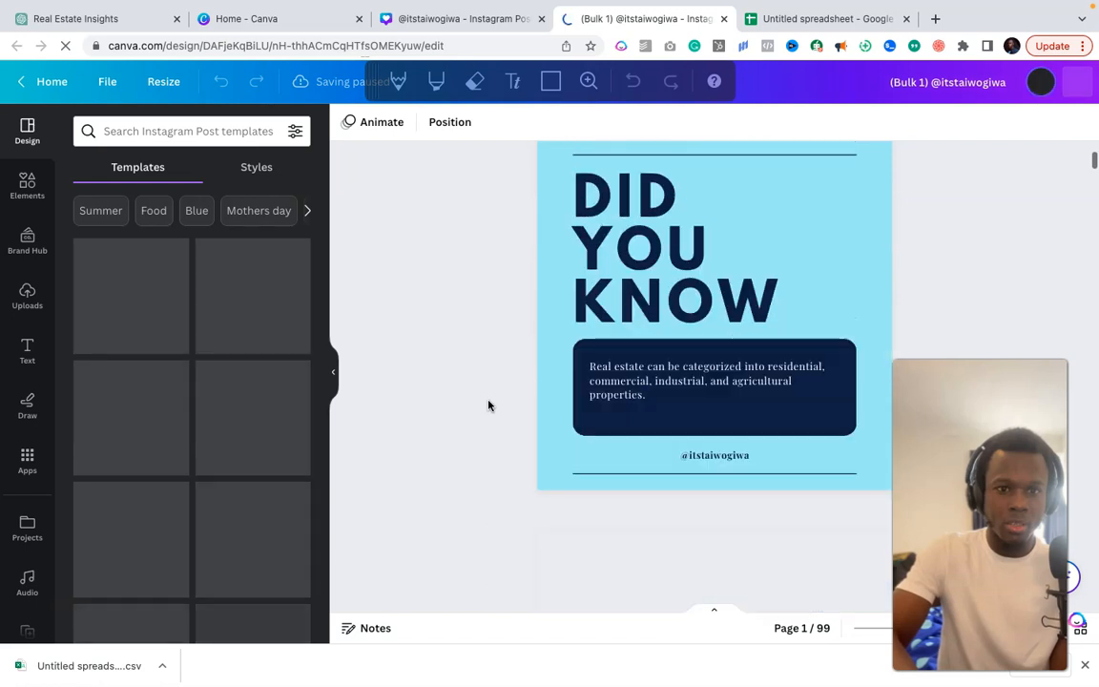
pyautogui.scroll(-6, 488, 405)
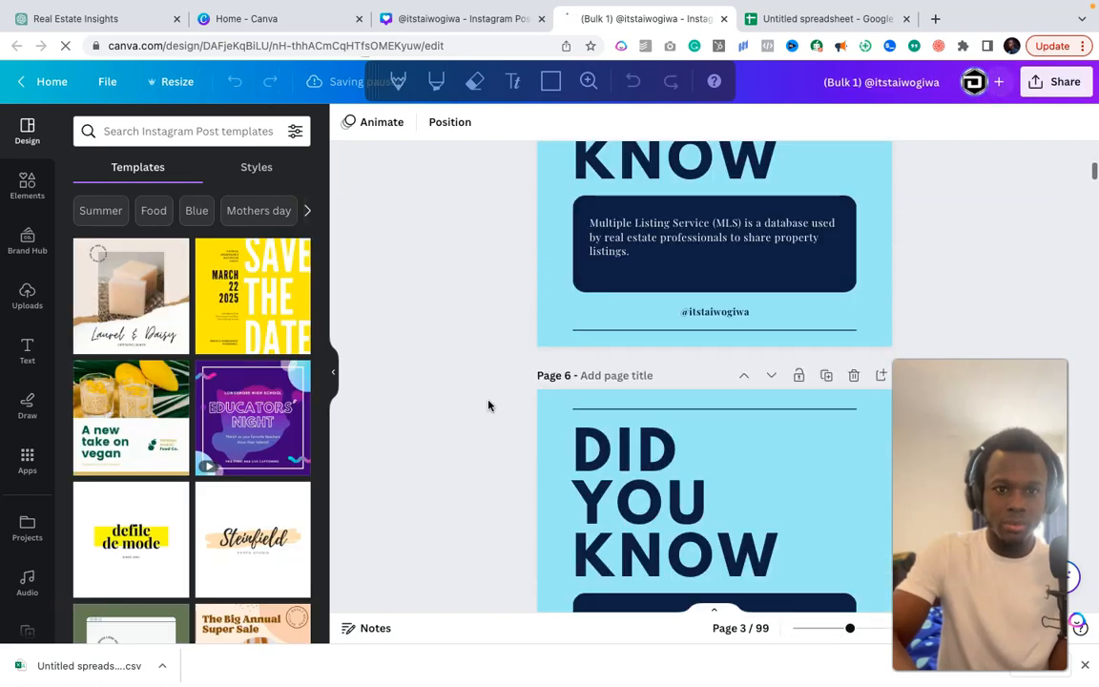
pyautogui.scroll(-3, 480, 464)
pyautogui.scroll(-15, 480, 464)
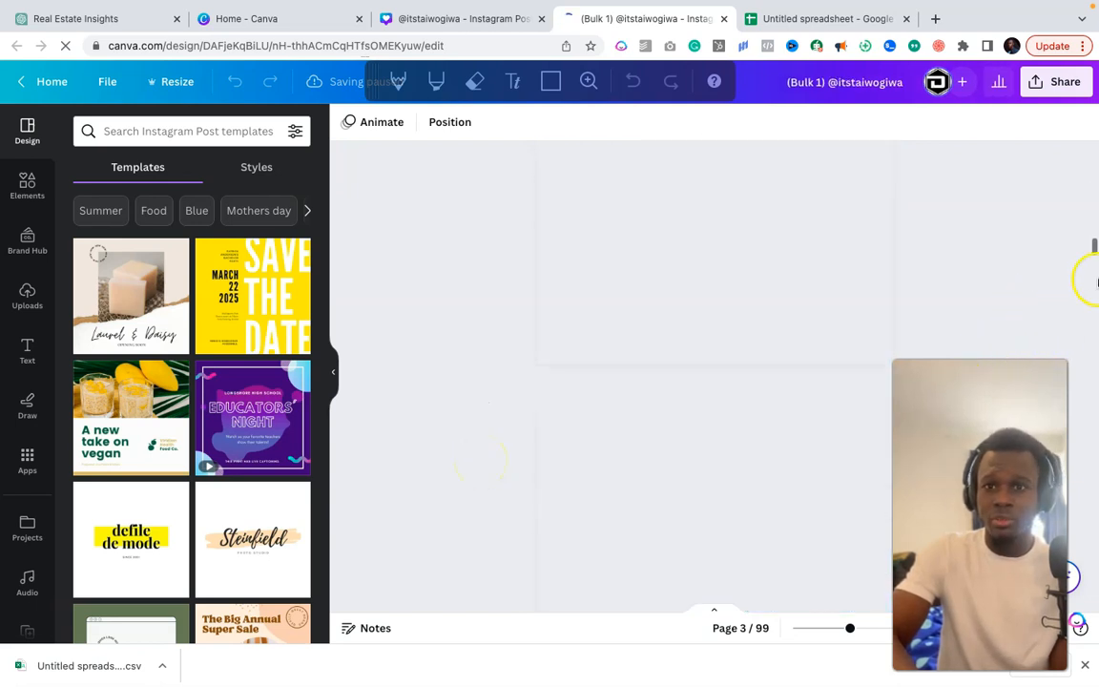
pyautogui.moveTo(1095, 252); pyautogui.dragTo(1095, 176)
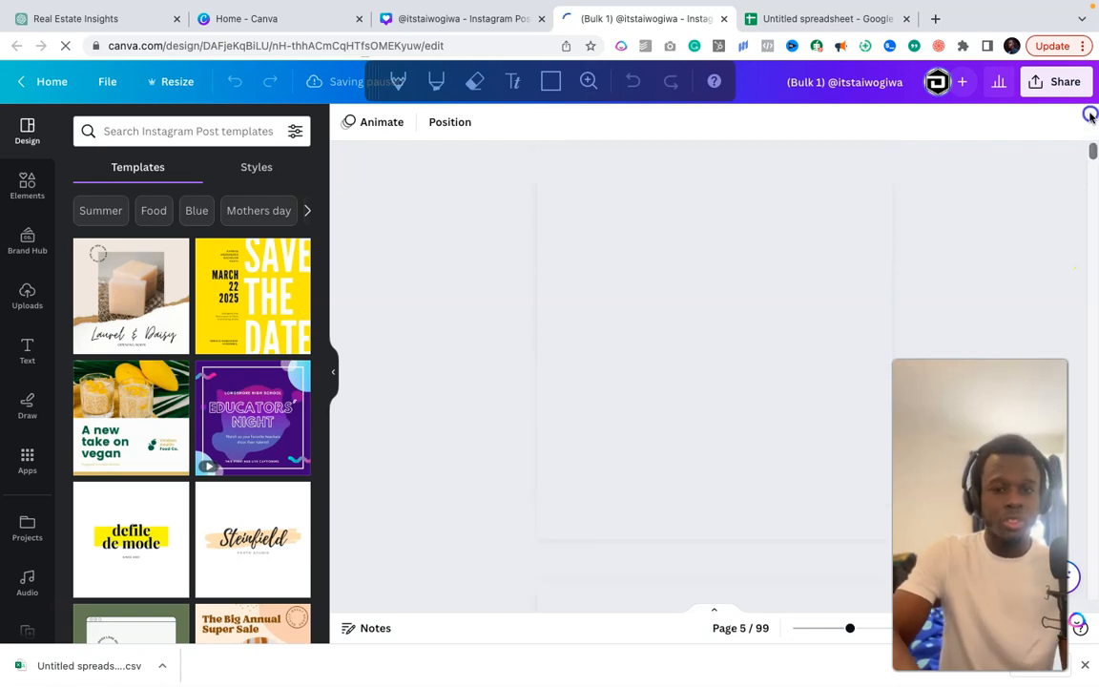
# Step: Shift the fact text on pages 1 and 2 down to the vertical centre of the dark blue box
pyautogui.moveTo(648, 430); pyautogui.dragTo(647, 443)
pyautogui.scroll(-1, 552, 492)
pyautogui.scroll(-3, 552, 492)
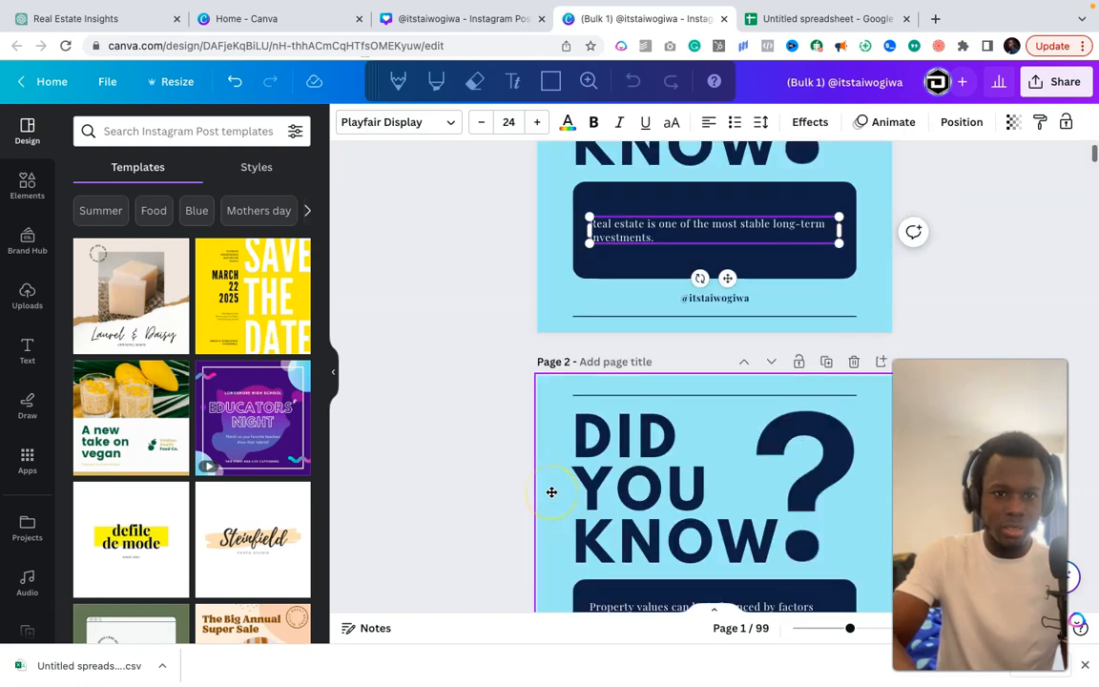
pyautogui.click(602, 491)
pyautogui.moveTo(601, 491); pyautogui.dragTo(605, 500)
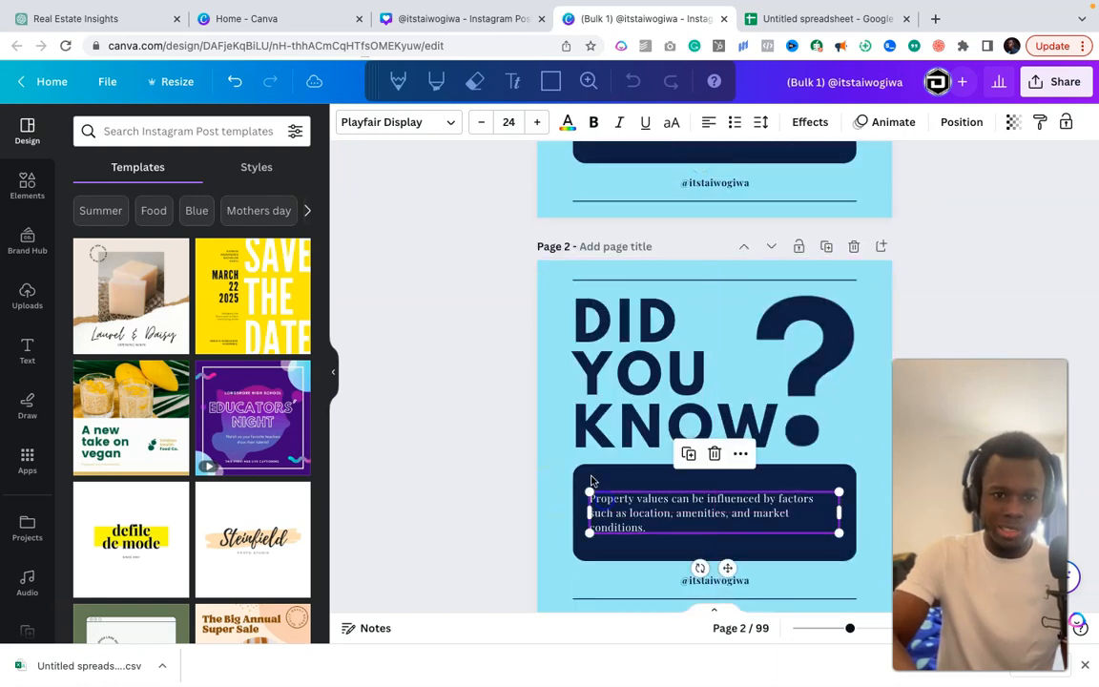
# Step: Lower the fact text on pages 3 and 4 within the dark blue box for better vertical centring
pyautogui.scroll(-4, 589, 481)
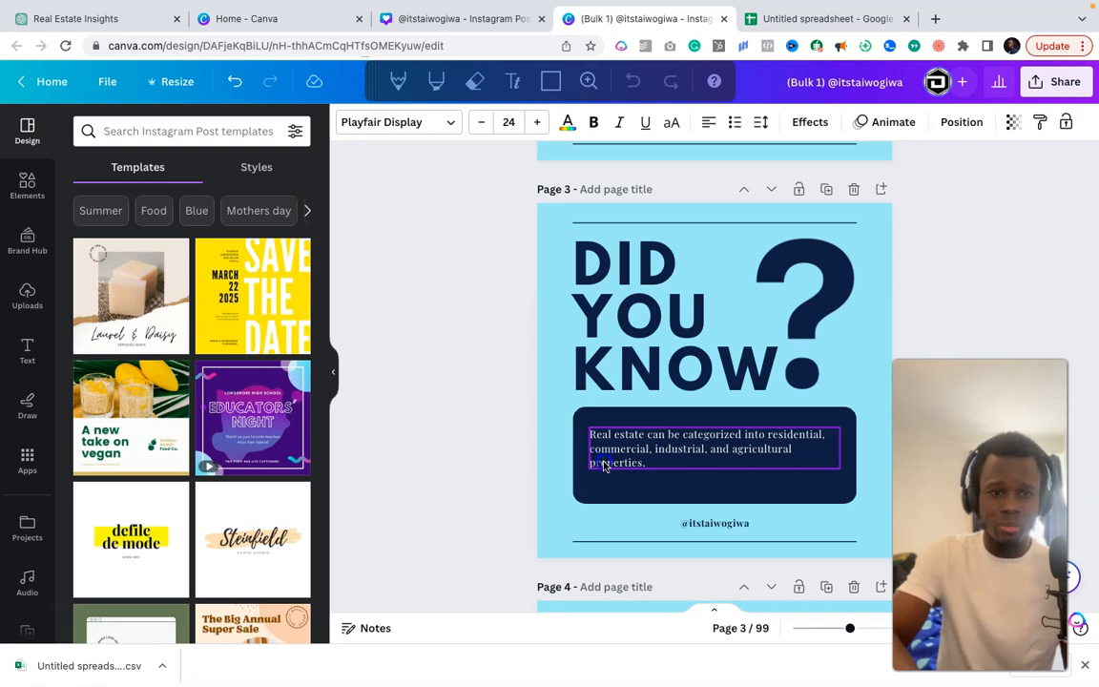
pyautogui.scroll(-4, 603, 466)
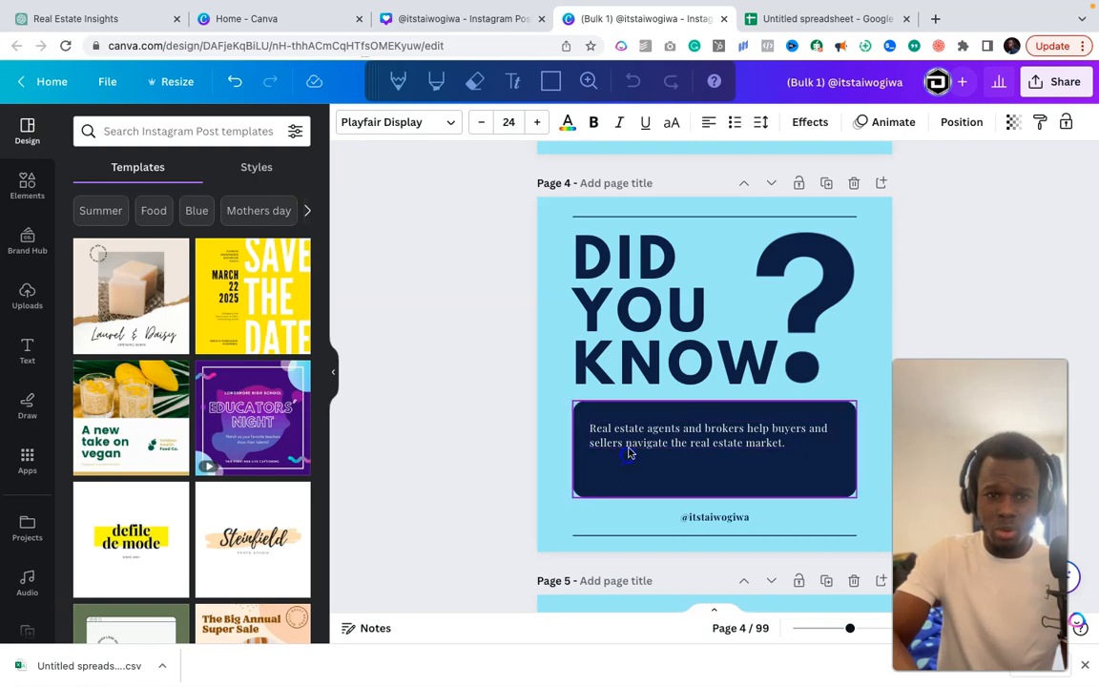
pyautogui.click(680, 431)
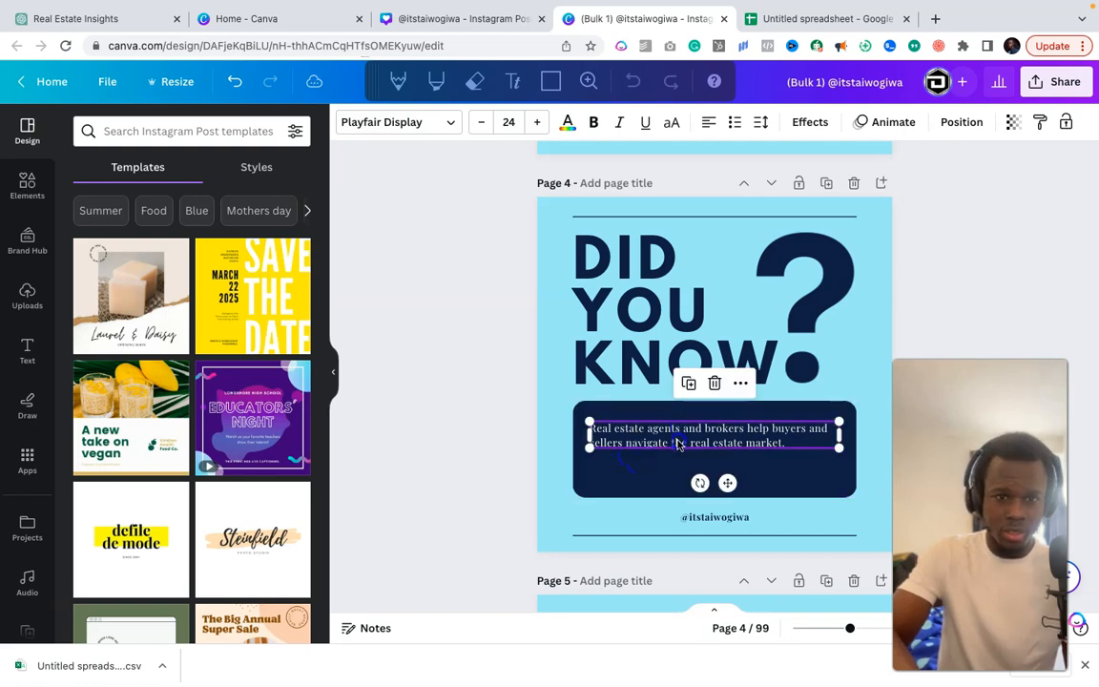
# Step: Move the fact text on pages 6 and 7 down toward the middle of the dark blue box
pyautogui.scroll(-4, 474, 515)
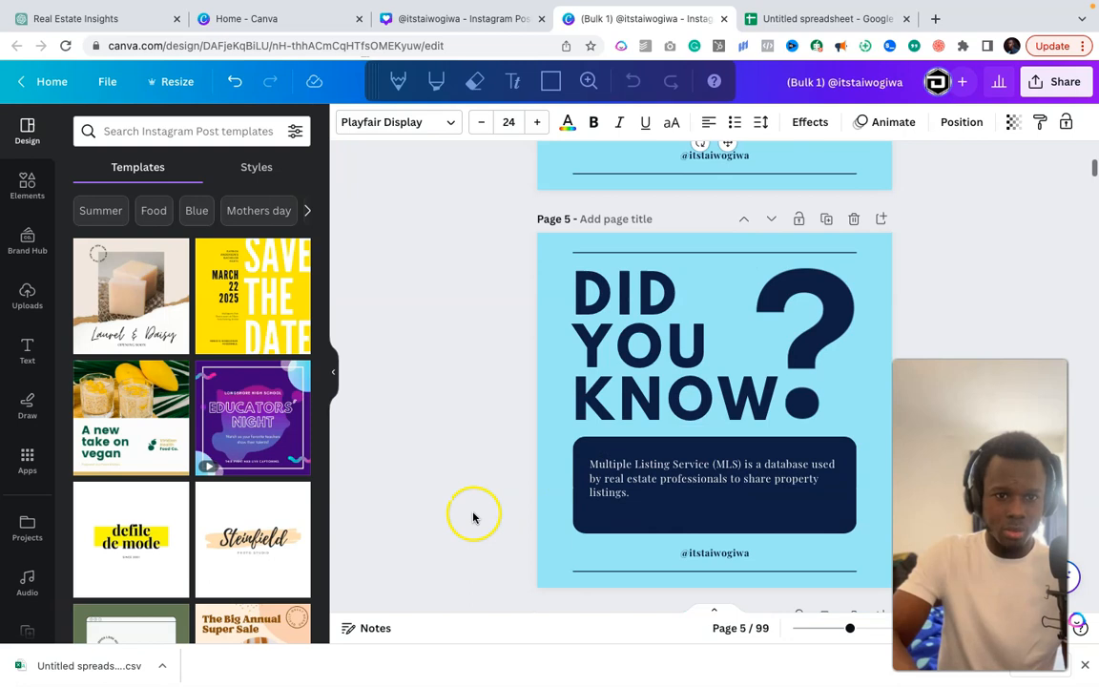
pyautogui.scroll(-5, 607, 493)
pyautogui.click(668, 401)
pyautogui.moveTo(668, 421); pyautogui.dragTo(665, 417)
pyautogui.scroll(-4, 607, 487)
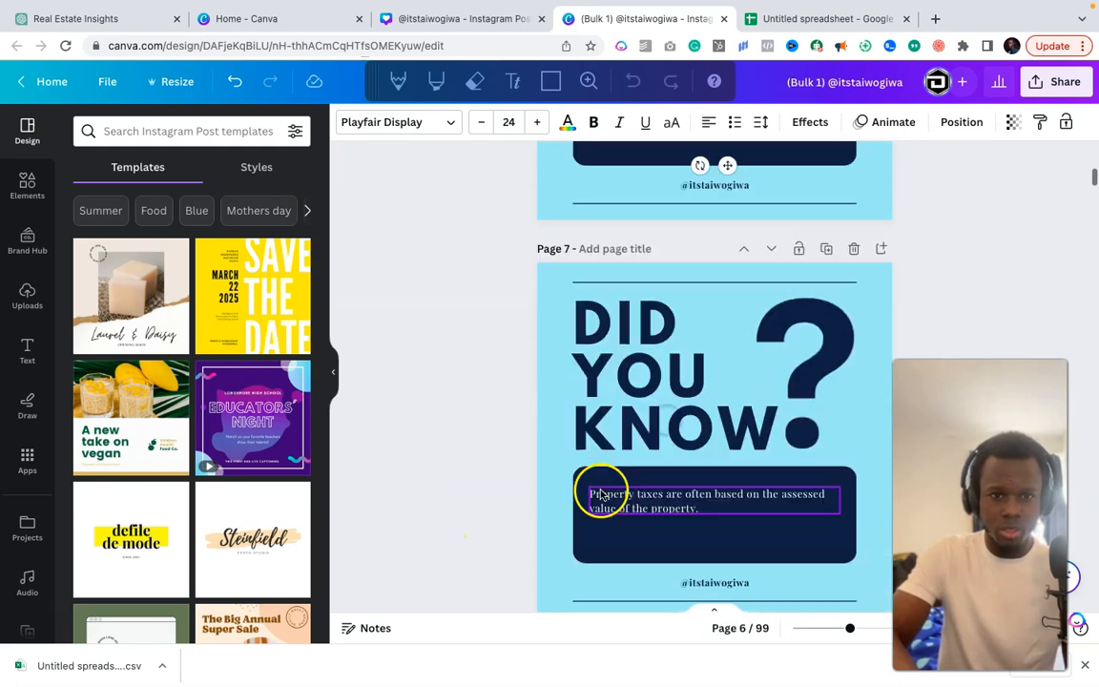
pyautogui.click(639, 482)
pyautogui.moveTo(639, 482); pyautogui.dragTo(641, 531)
# Step: Centre the fact text vertically inside the dark blue box on pages 8 and 9
pyautogui.scroll(-4, 573, 539)
pyautogui.click(640, 515)
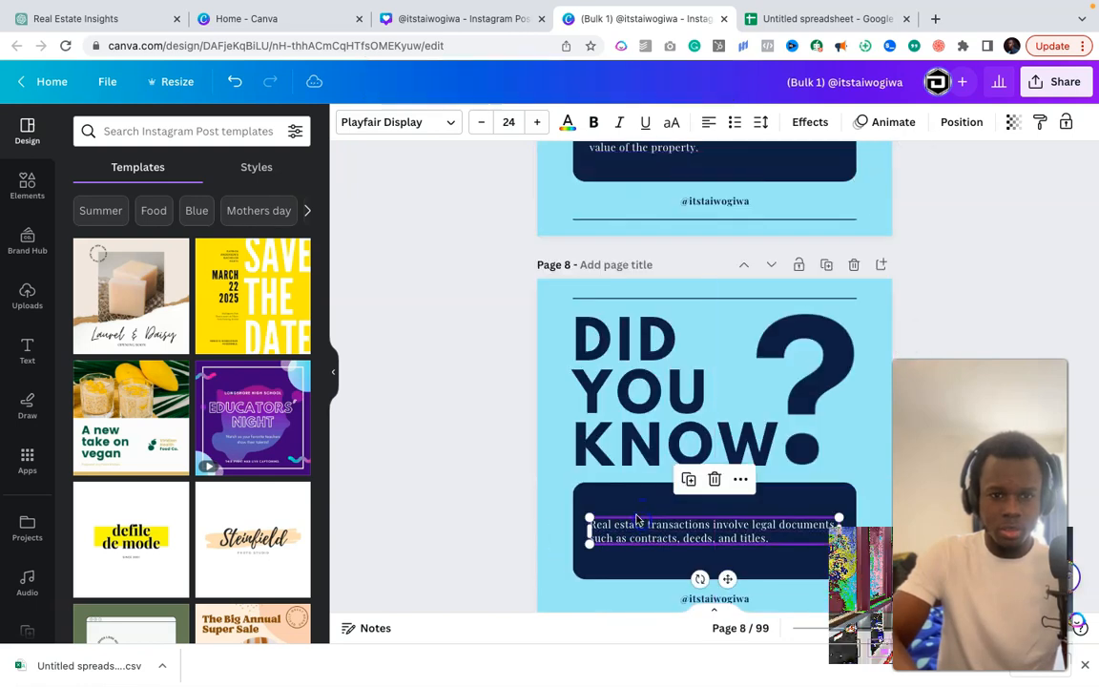
pyautogui.scroll(-4, 638, 519)
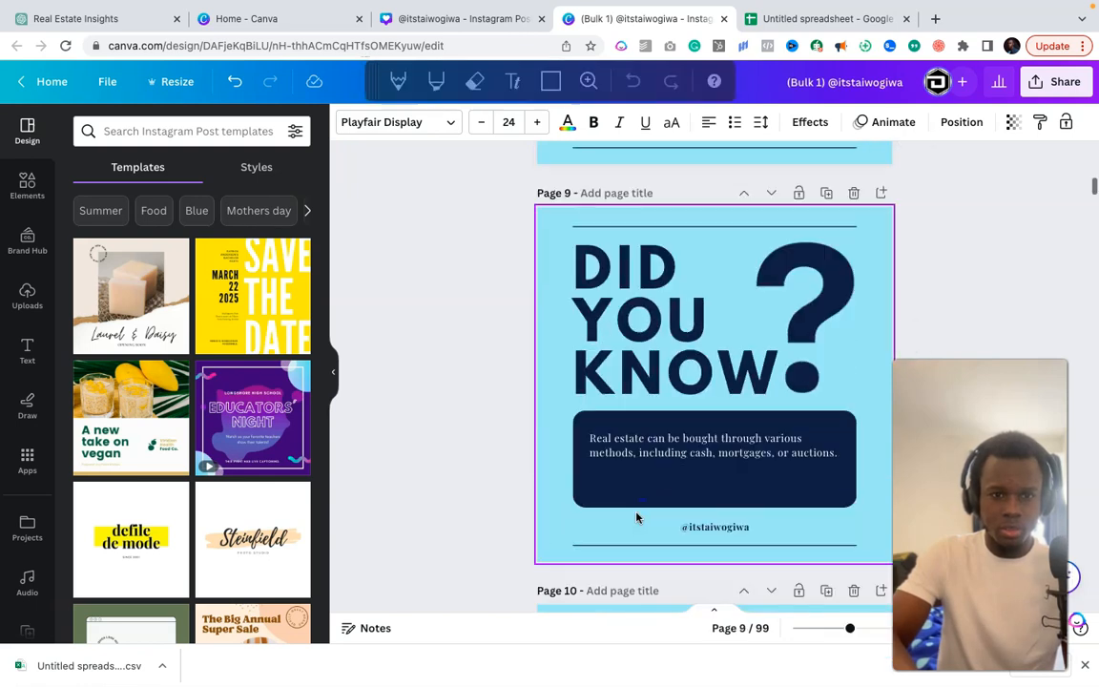
pyautogui.click(697, 448)
pyautogui.moveTo(729, 491); pyautogui.dragTo(730, 508)
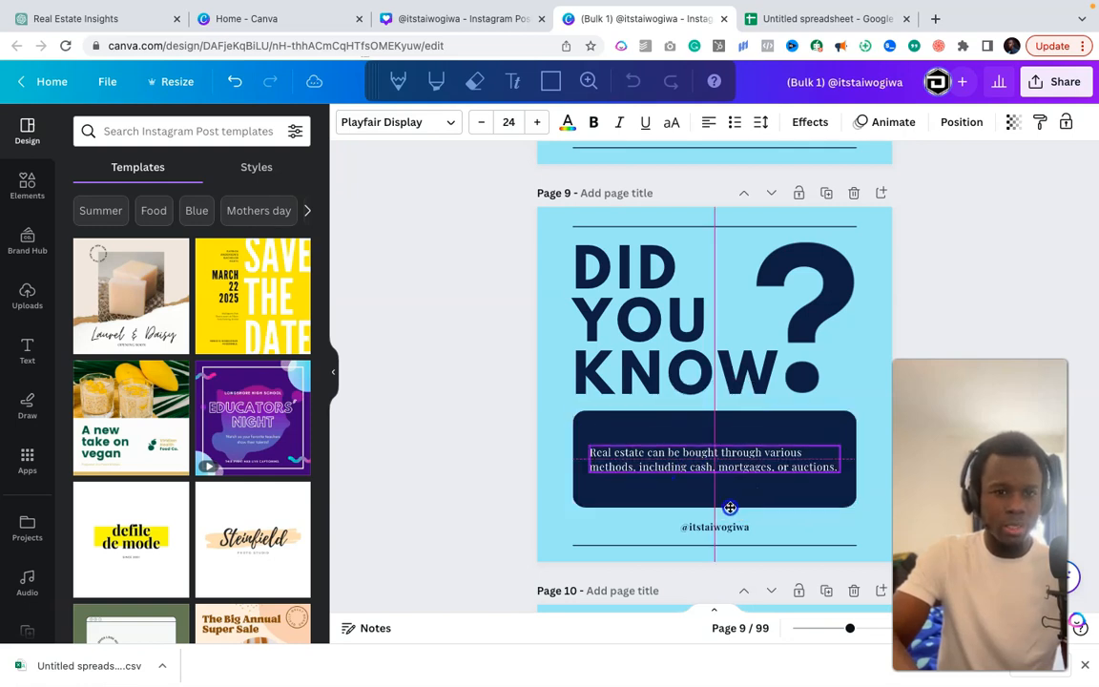
# Step: Set the background color of page 1 to the solid violet default color
pyautogui.scroll(-5, 564, 508)
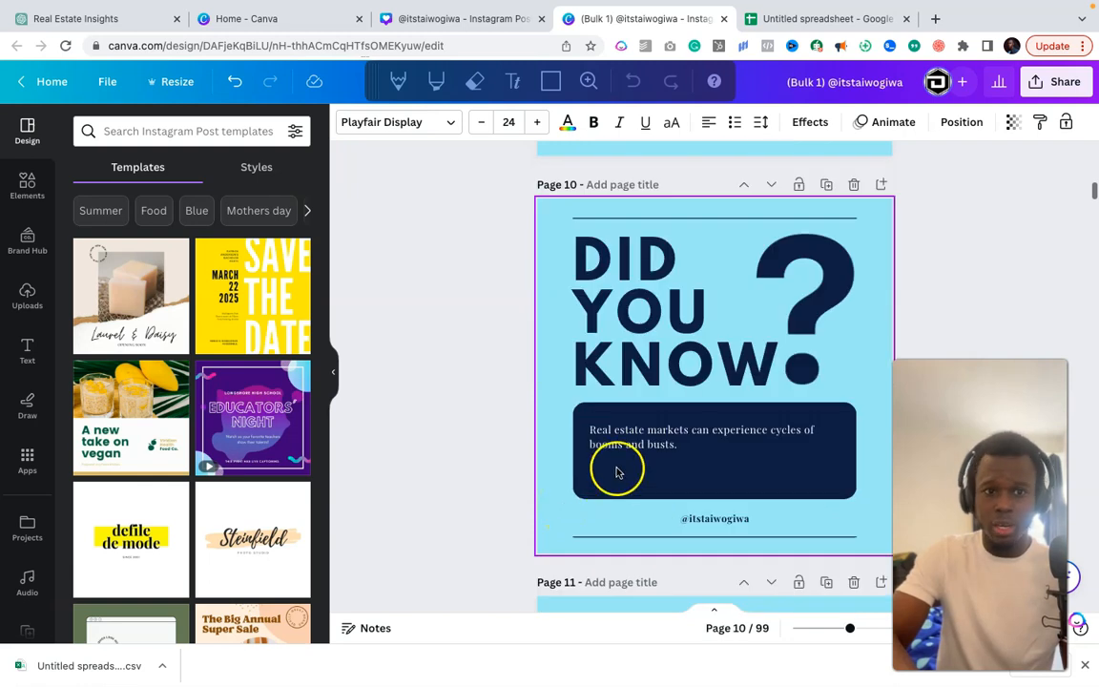
pyautogui.scroll(-10, 523, 511)
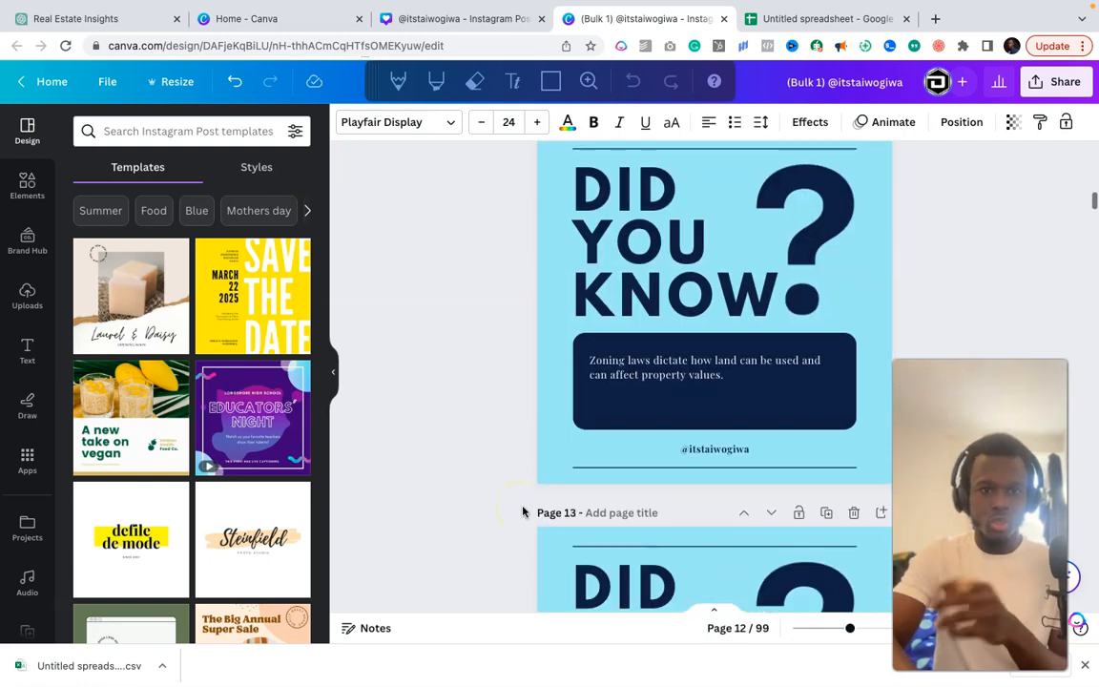
pyautogui.scroll(-3, 522, 513)
pyautogui.scroll(20, 523, 513)
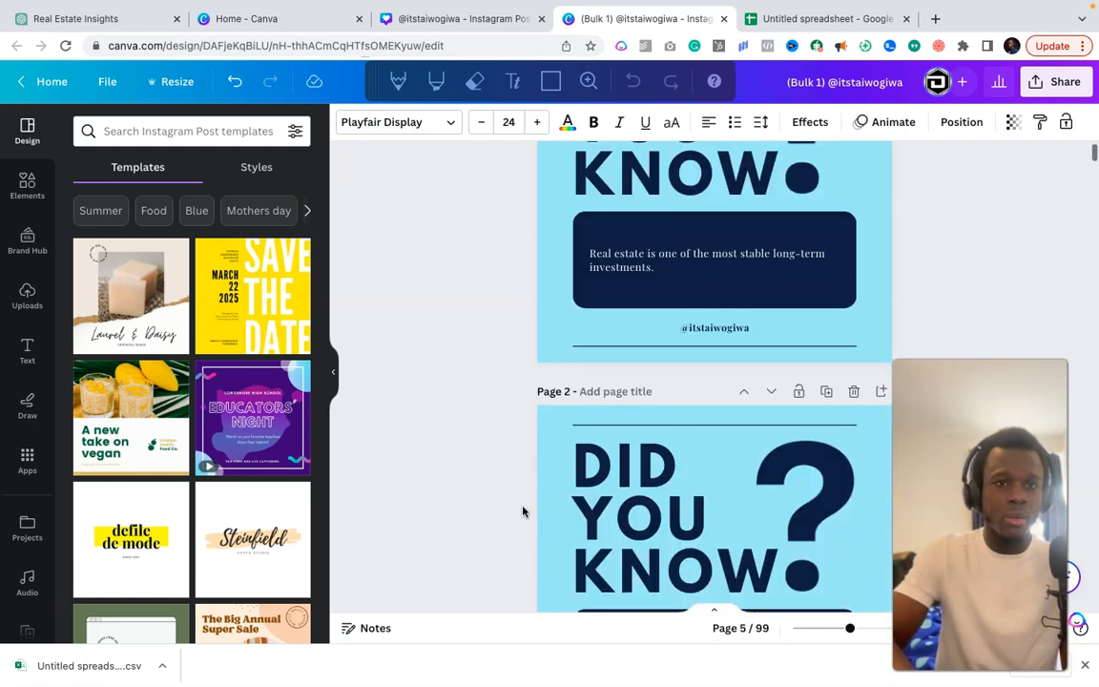
pyautogui.scroll(3, 523, 513)
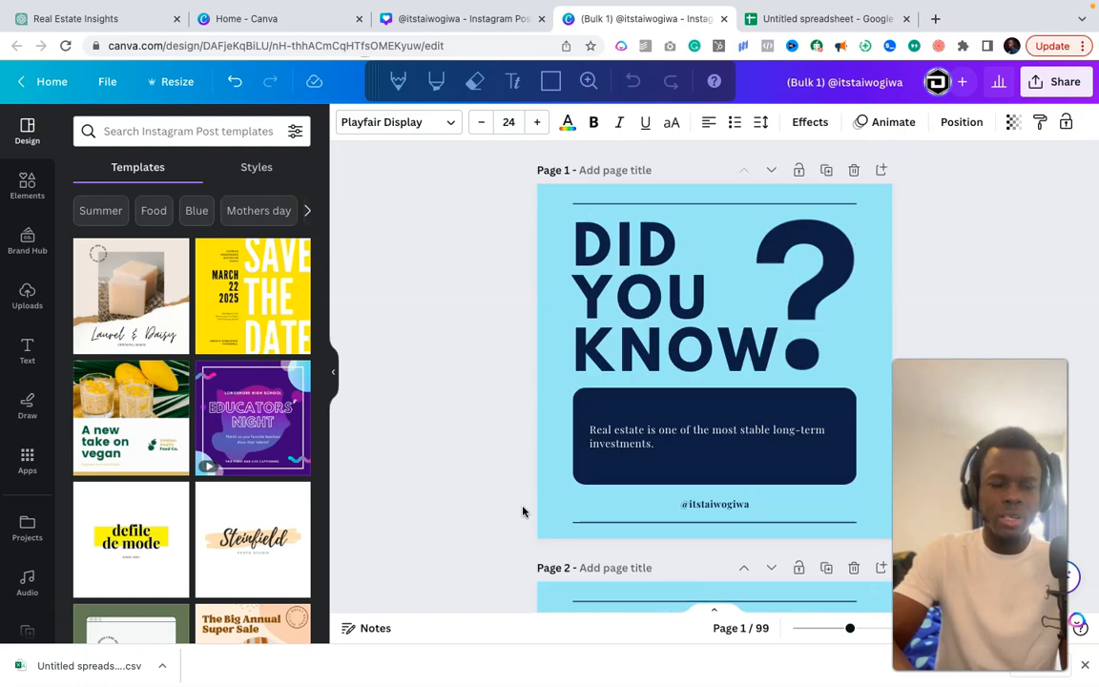
pyautogui.click(552, 263)
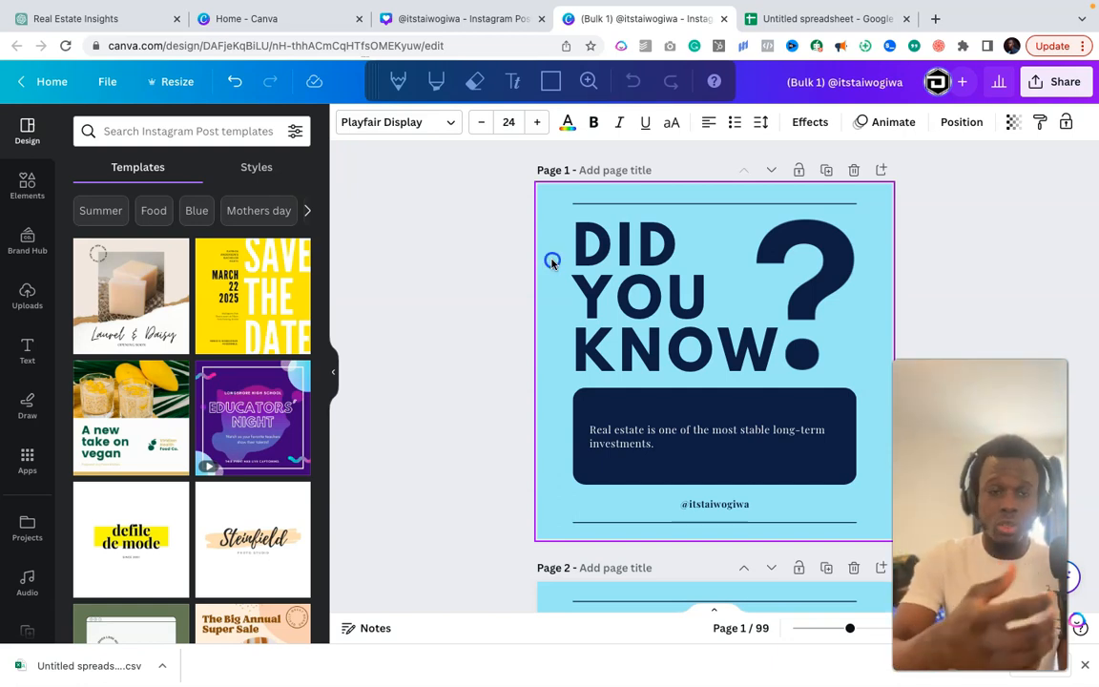
pyautogui.click(551, 264)
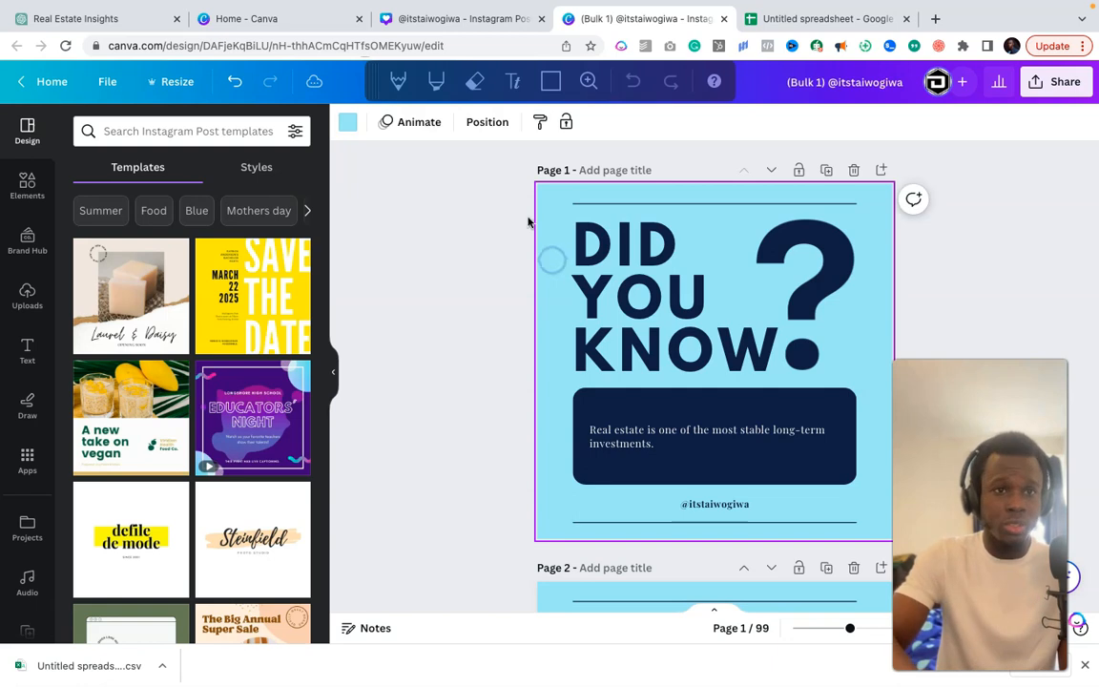
pyautogui.click(349, 120)
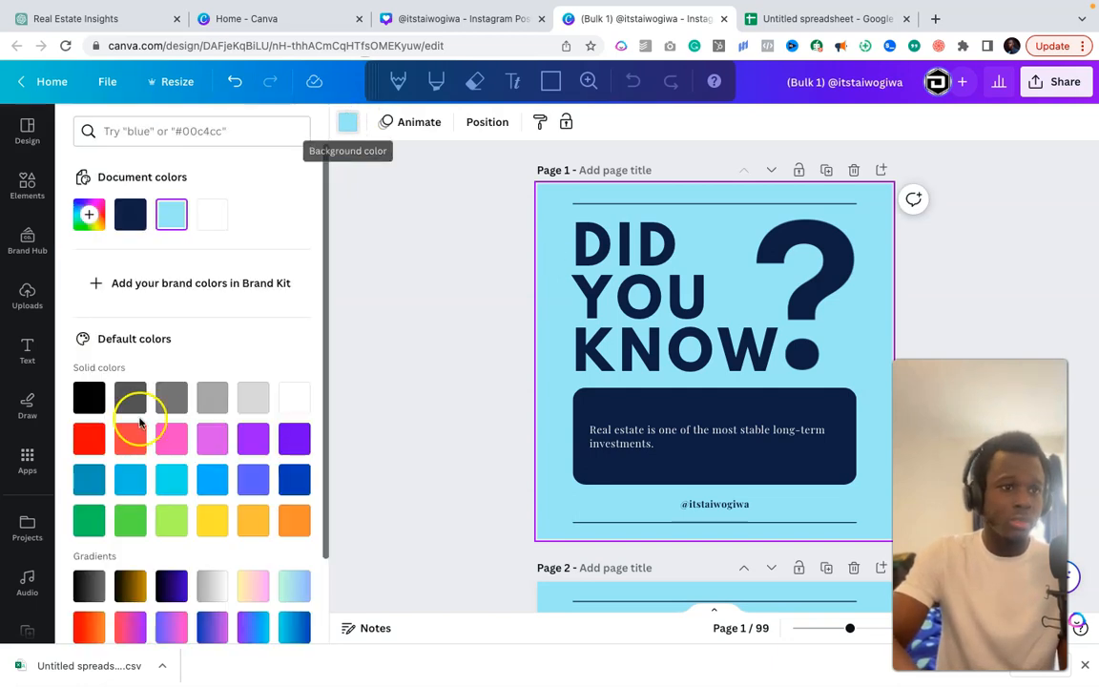
pyautogui.click(294, 440)
# Step: Try solid yellow on the dark blue fact box of page 1, and settle on solid black
pyautogui.click(592, 466)
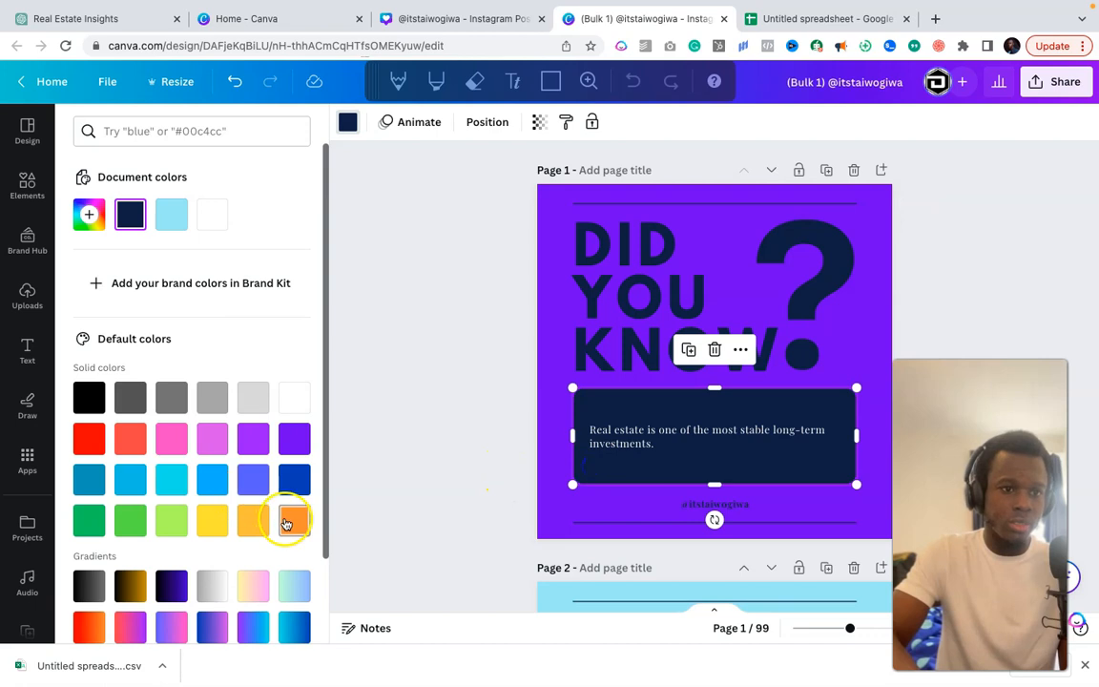
pyautogui.click(211, 521)
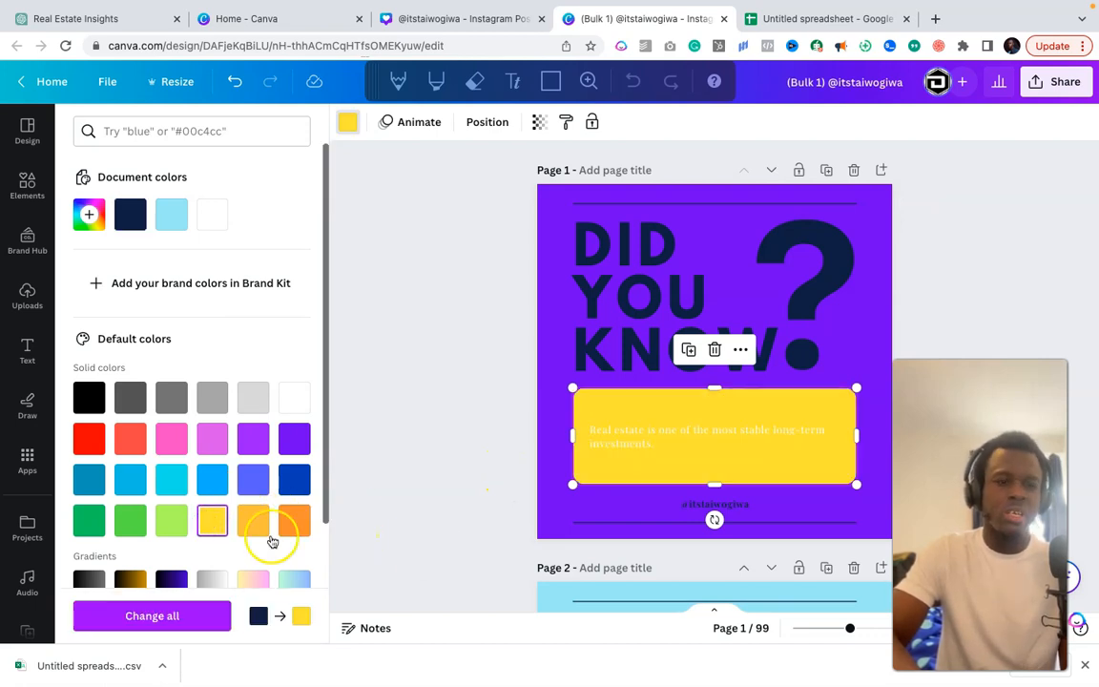
pyautogui.click(88, 401)
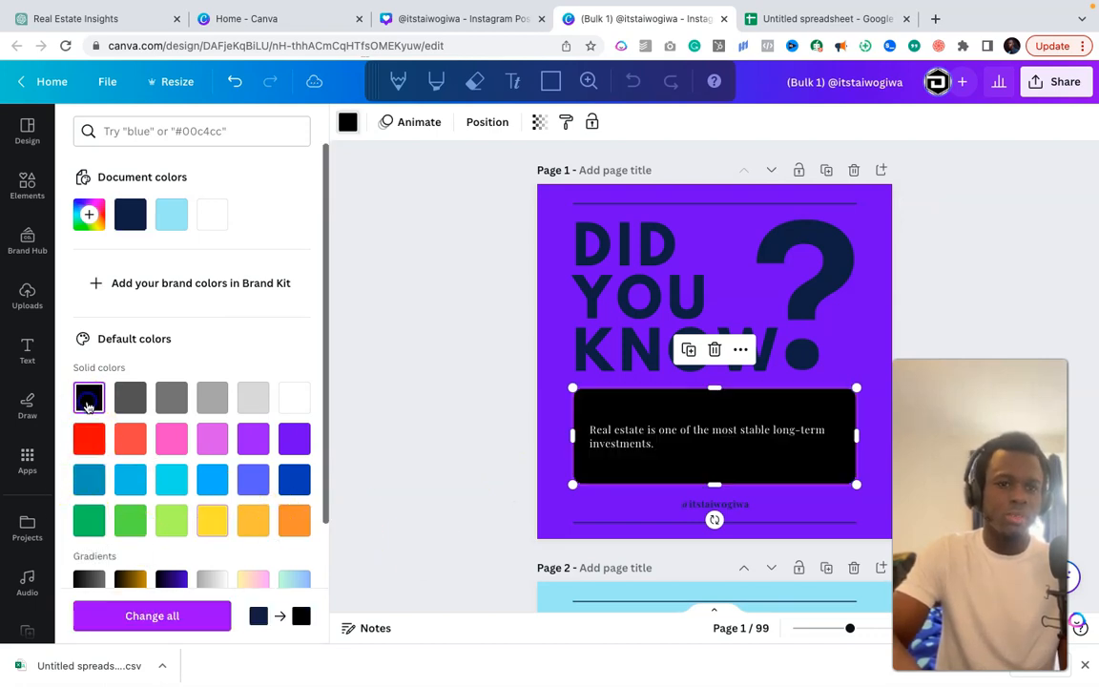
# Step: Set the background color of page 2 to the solid yellow default color
pyautogui.scroll(-5, 458, 391)
pyautogui.click(545, 326)
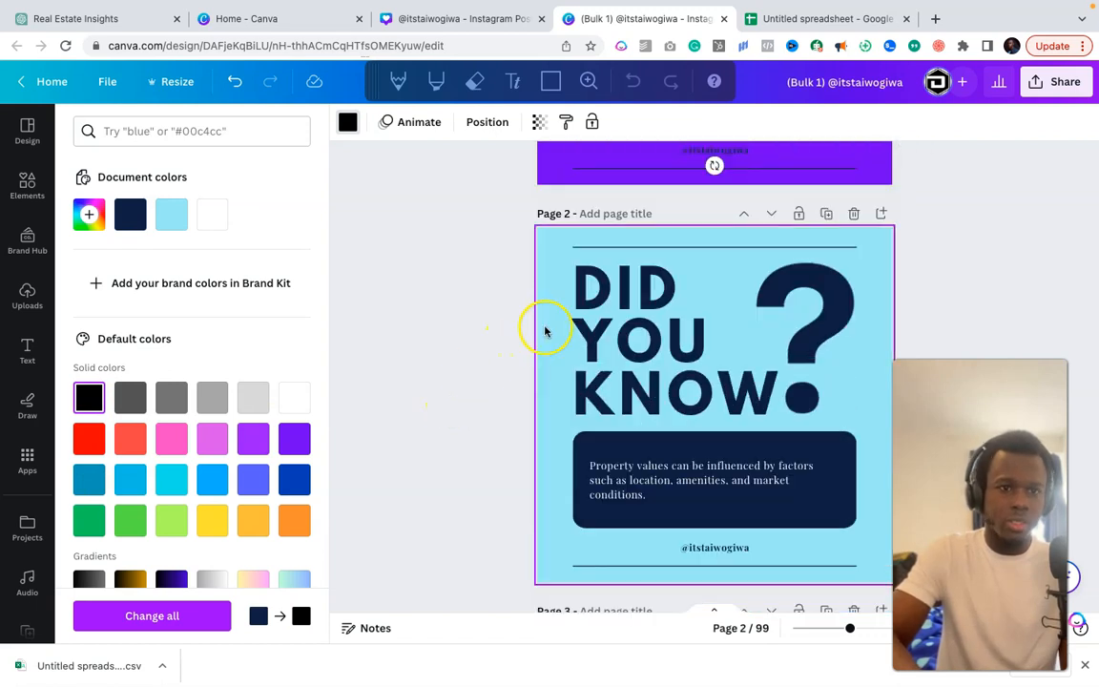
pyautogui.click(214, 516)
pyautogui.scroll(-4, 559, 559)
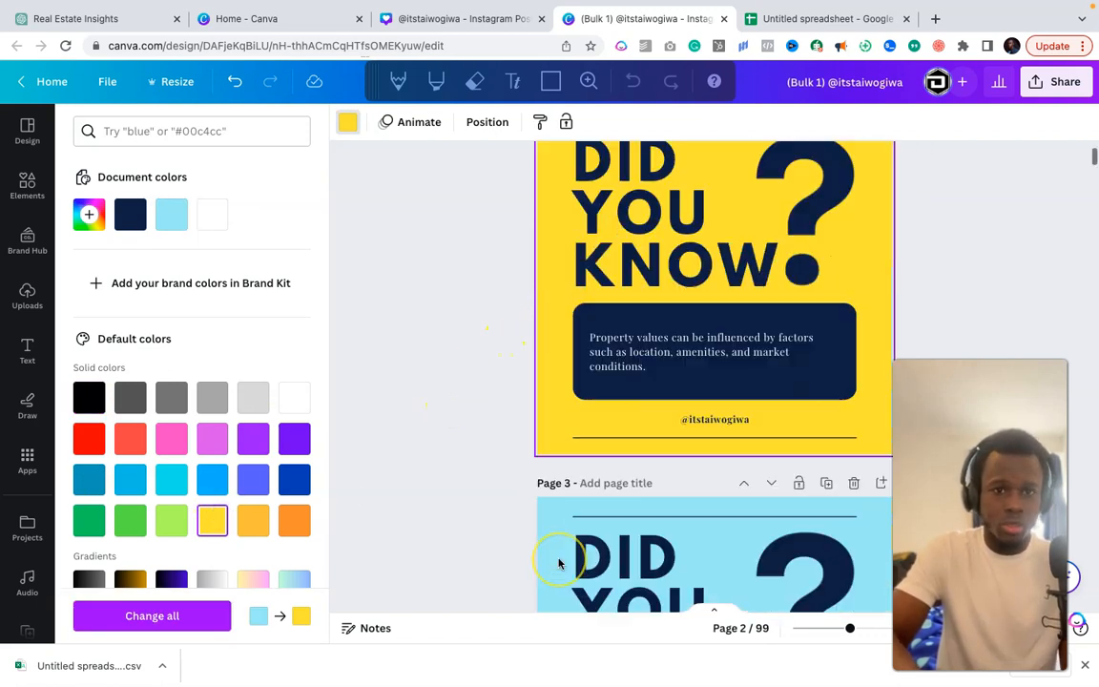
pyautogui.scroll(-2, 561, 534)
pyautogui.click(533, 492)
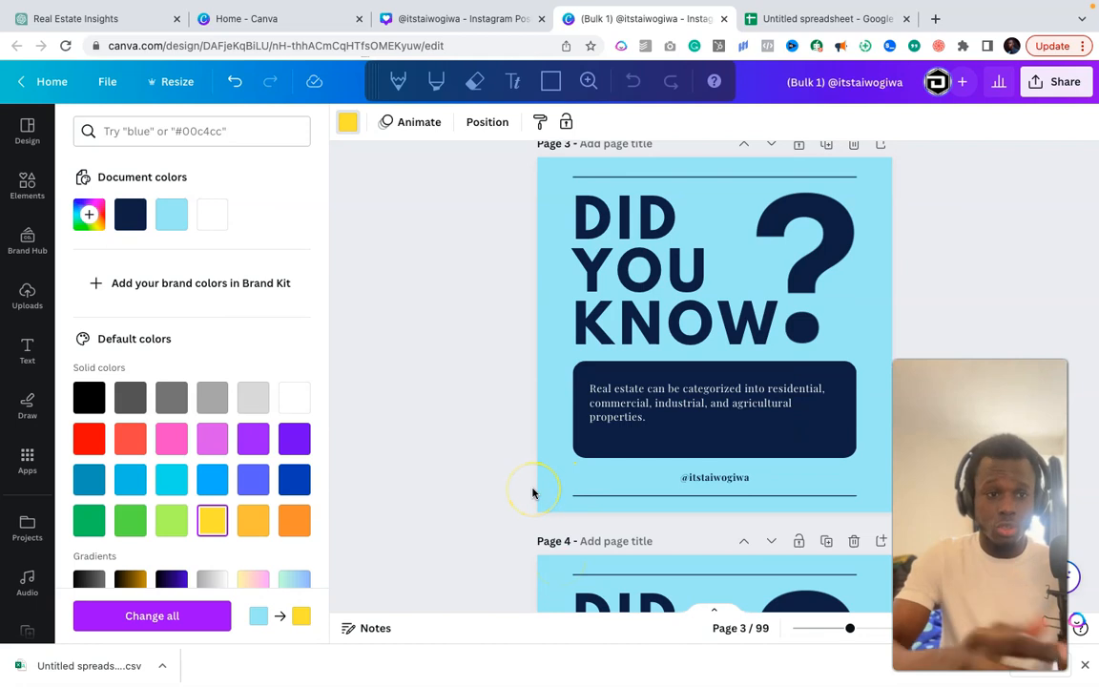
pyautogui.scroll(-6, 613, 453)
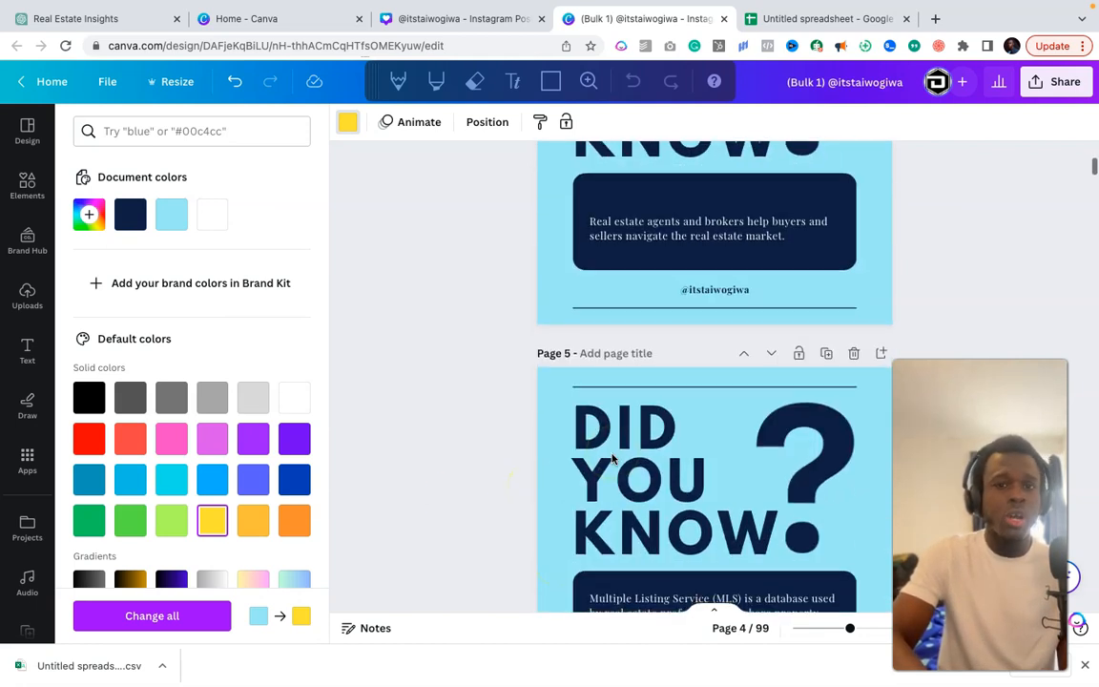
pyautogui.scroll(4, 613, 459)
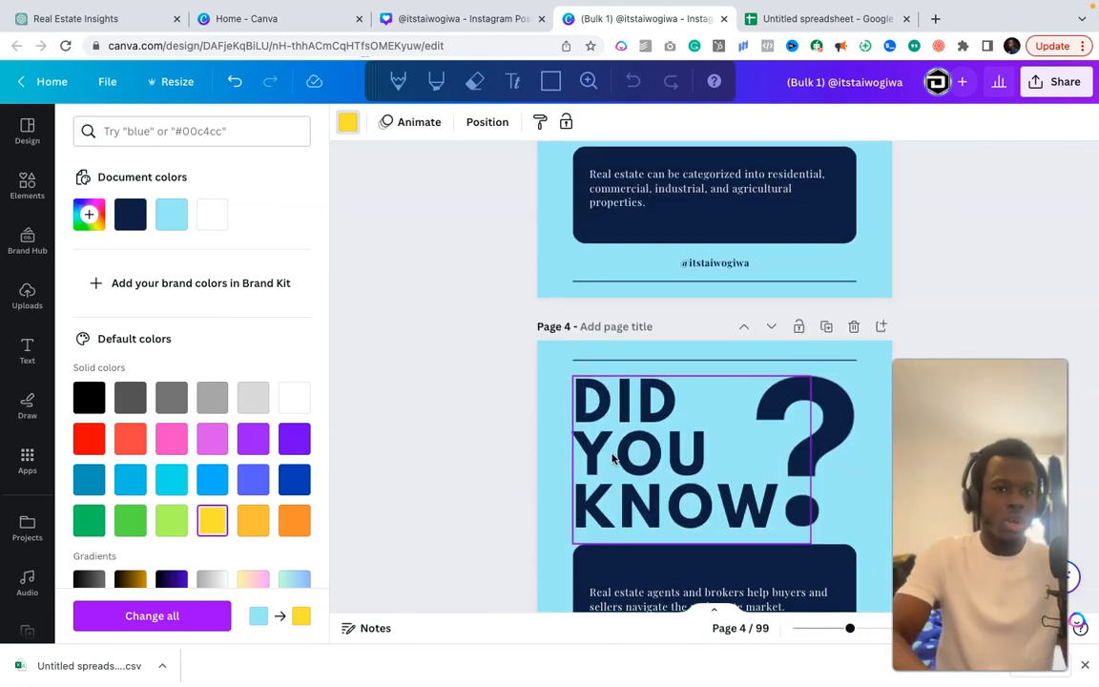
pyautogui.scroll(11, 601, 382)
# Step: Try placing the recently used photo of a woman in an office on page 1, and delete it
pyautogui.click(537, 310)
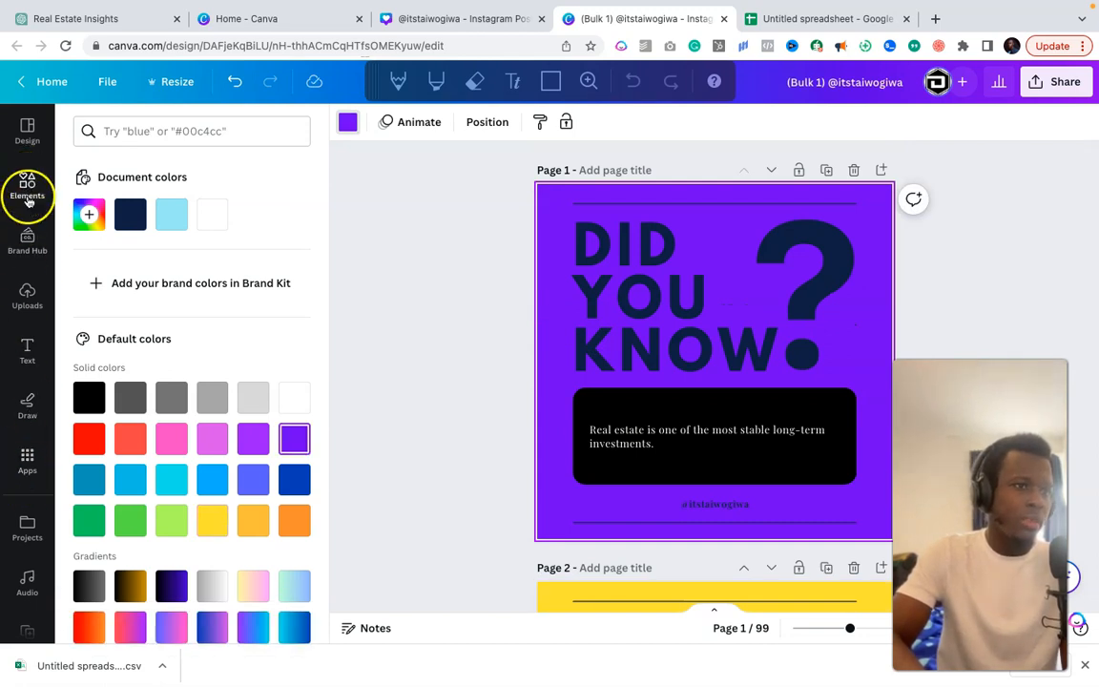
pyautogui.click(26, 141)
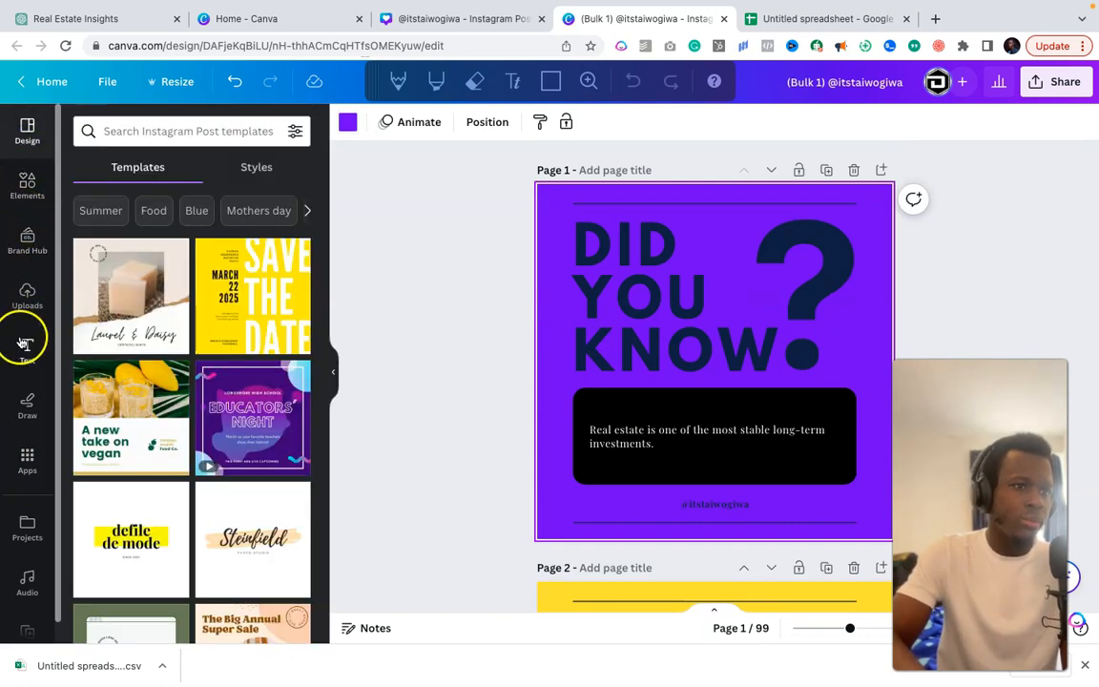
pyautogui.click(23, 187)
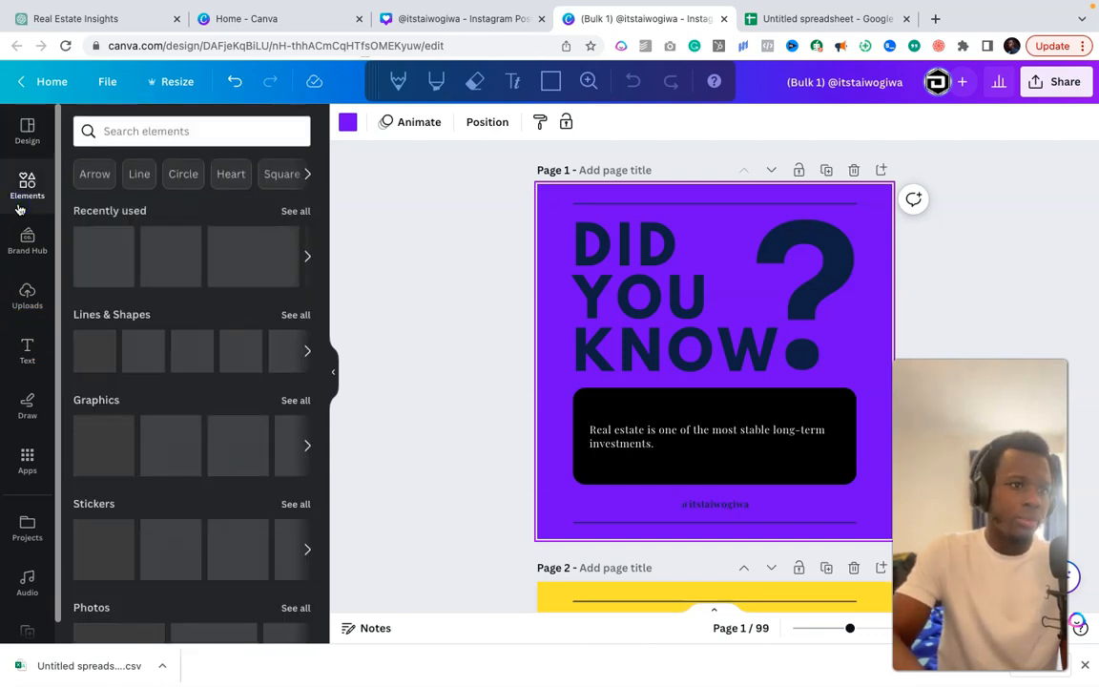
pyautogui.scroll(-1, 37, 421)
pyautogui.scroll(1, 15, 214)
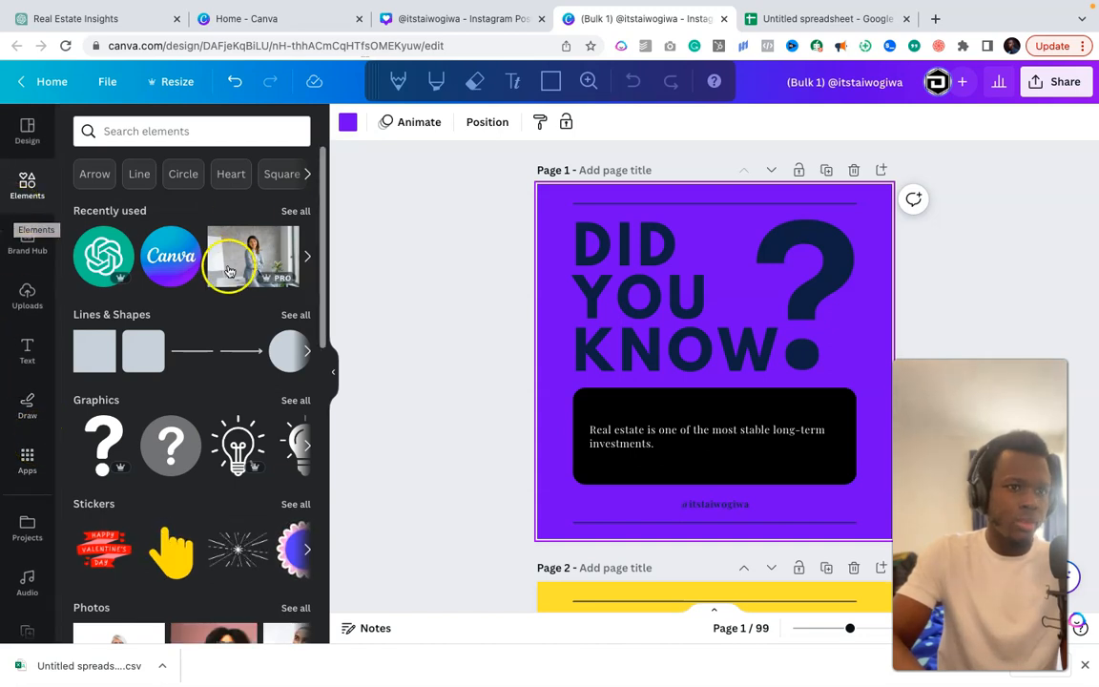
pyautogui.moveTo(229, 260); pyautogui.dragTo(545, 309)
pyautogui.press('Delete')
pyautogui.click(444, 331)
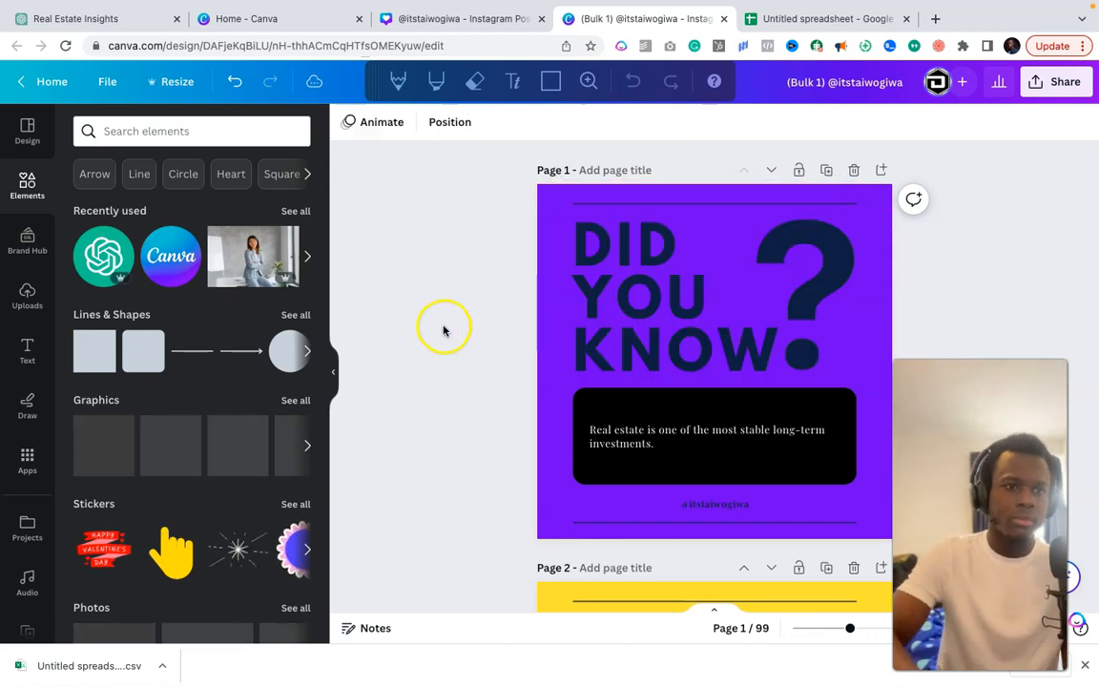
# Step: Insert the same office photo on page 1 again, try repositioning it, and remove it each time
pyautogui.click(236, 272)
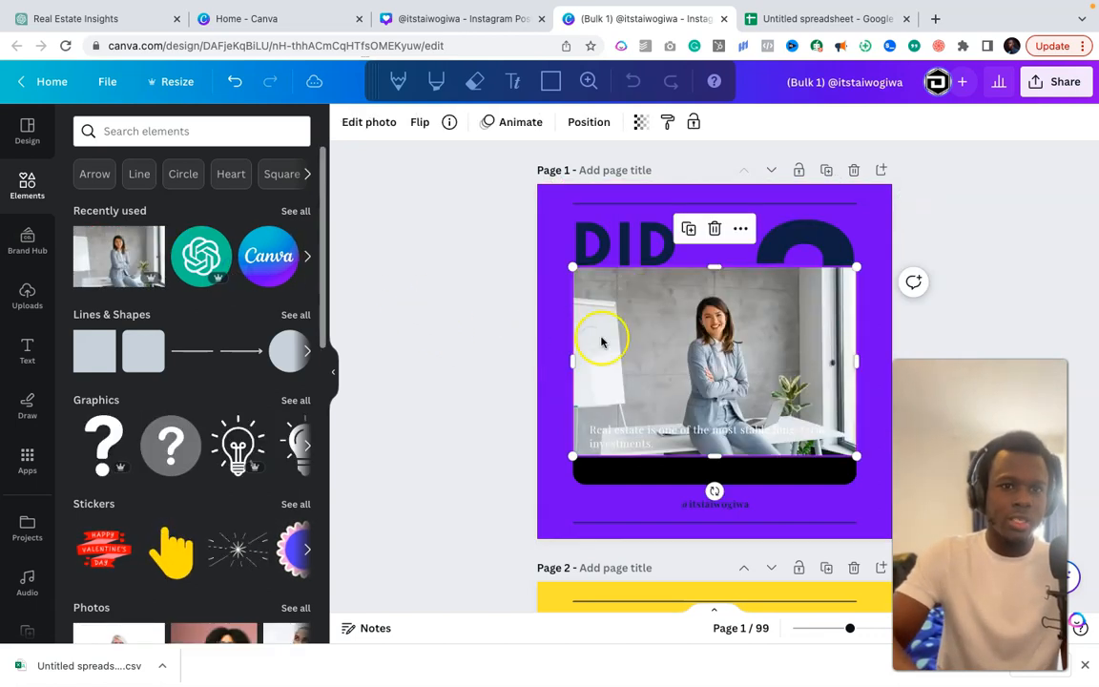
pyautogui.moveTo(600, 339); pyautogui.dragTo(559, 258)
pyautogui.press('Delete')
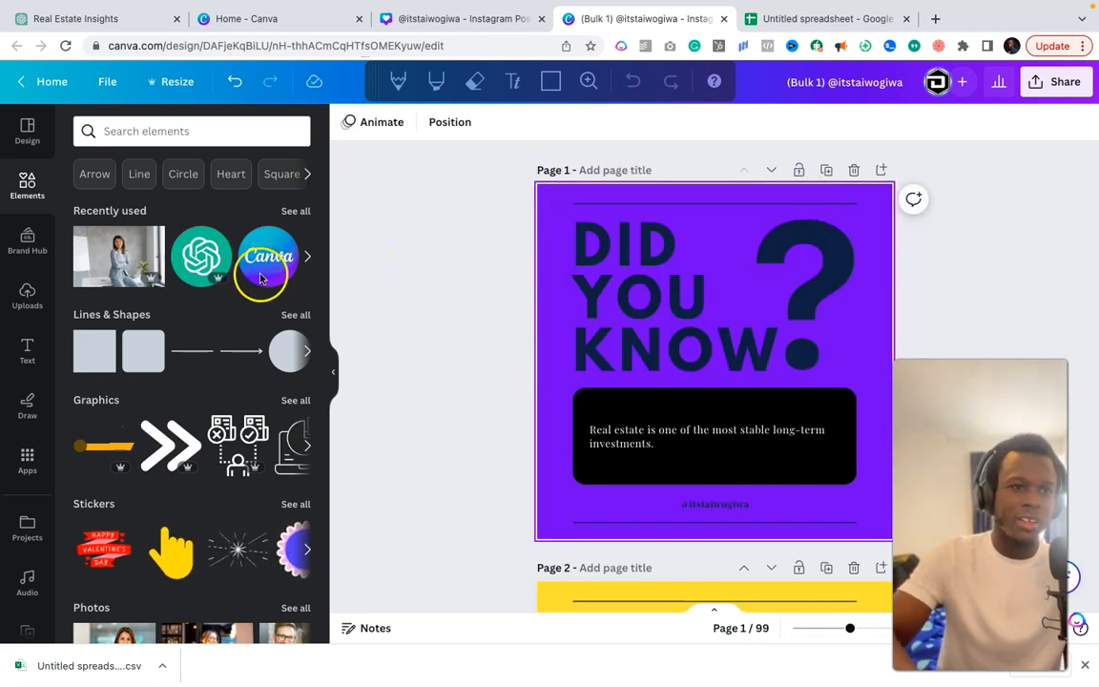
pyautogui.moveTo(119, 256); pyautogui.dragTo(586, 272)
pyautogui.press('Delete')
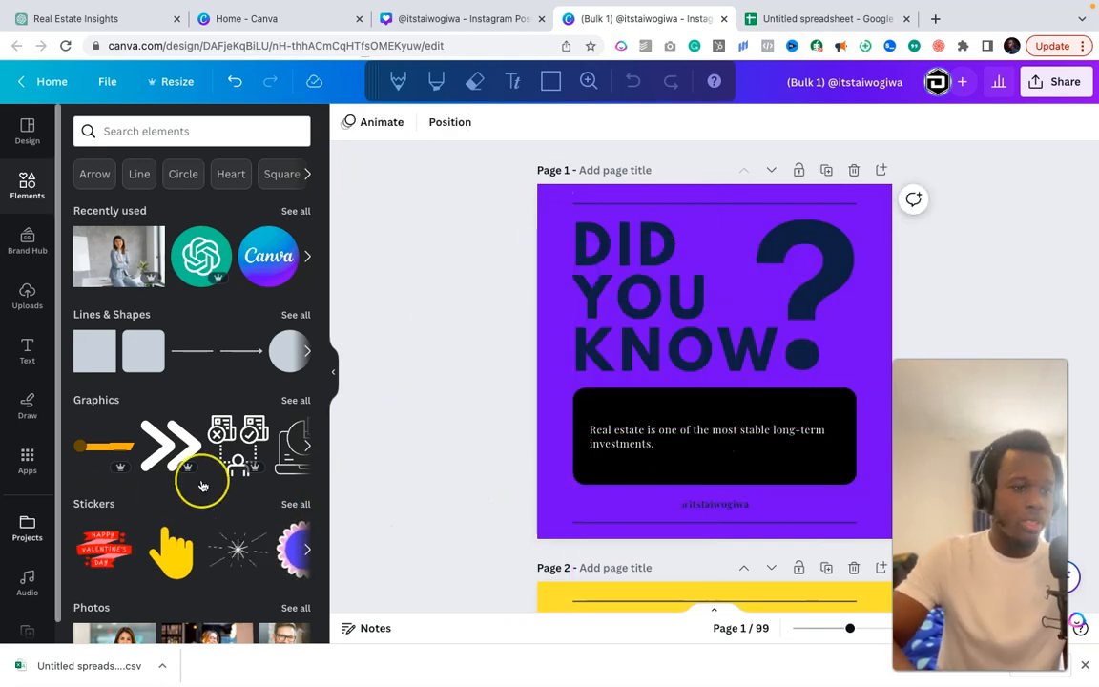
# Step: Apply the Arsenal and Radley style combination to page 1 only
pyautogui.scroll(-5, 201, 480)
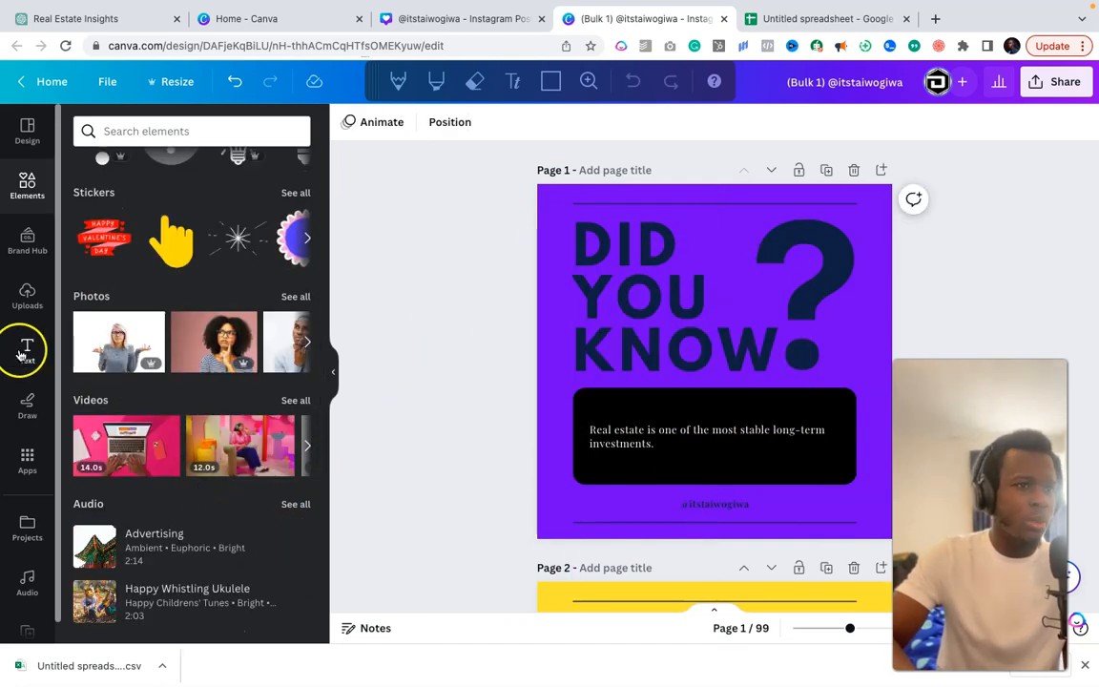
pyautogui.click(31, 124)
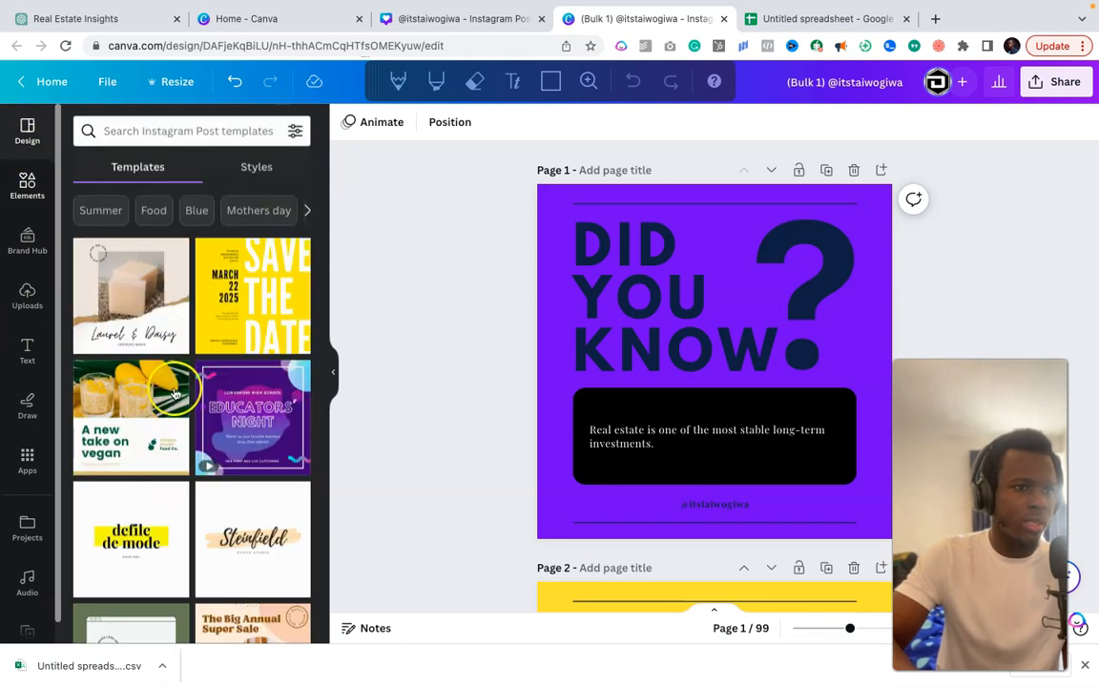
pyautogui.scroll(-5, 174, 393)
pyautogui.scroll(5, 215, 296)
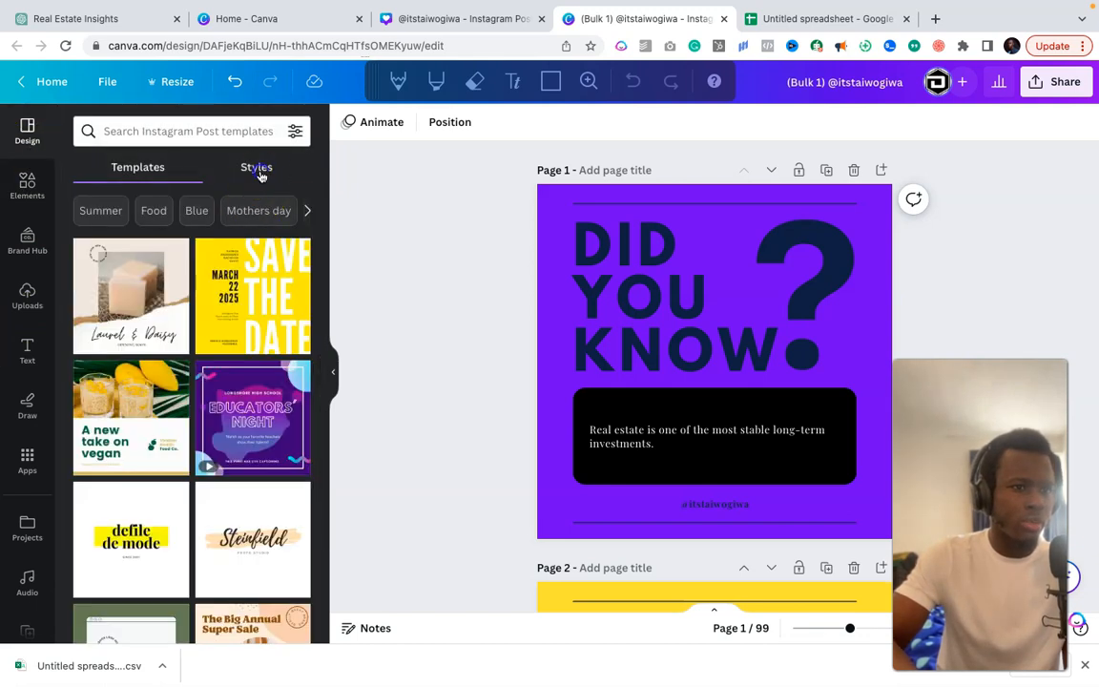
pyautogui.click(256, 168)
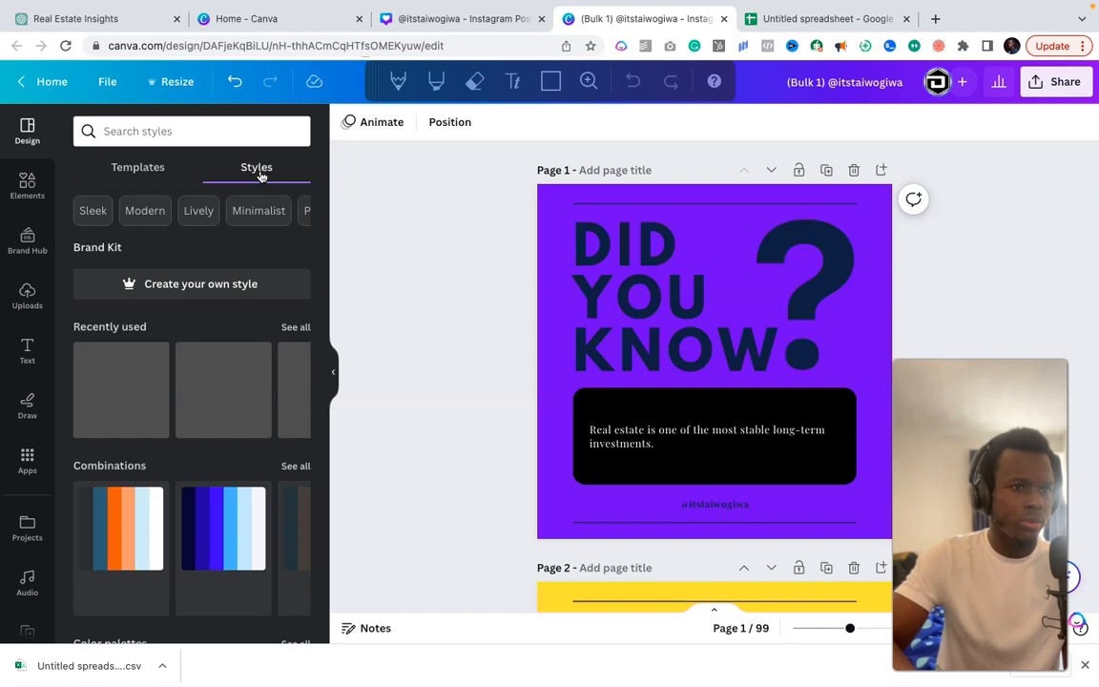
pyautogui.scroll(-2, 164, 544)
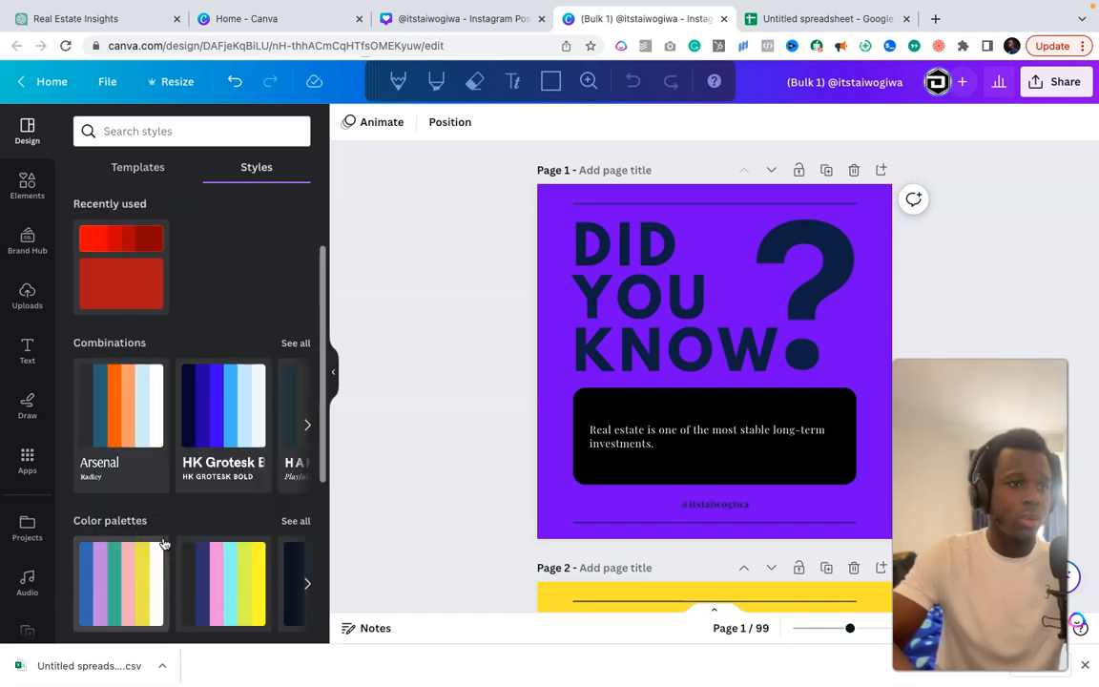
pyautogui.scroll(2, 164, 544)
pyautogui.click(558, 202)
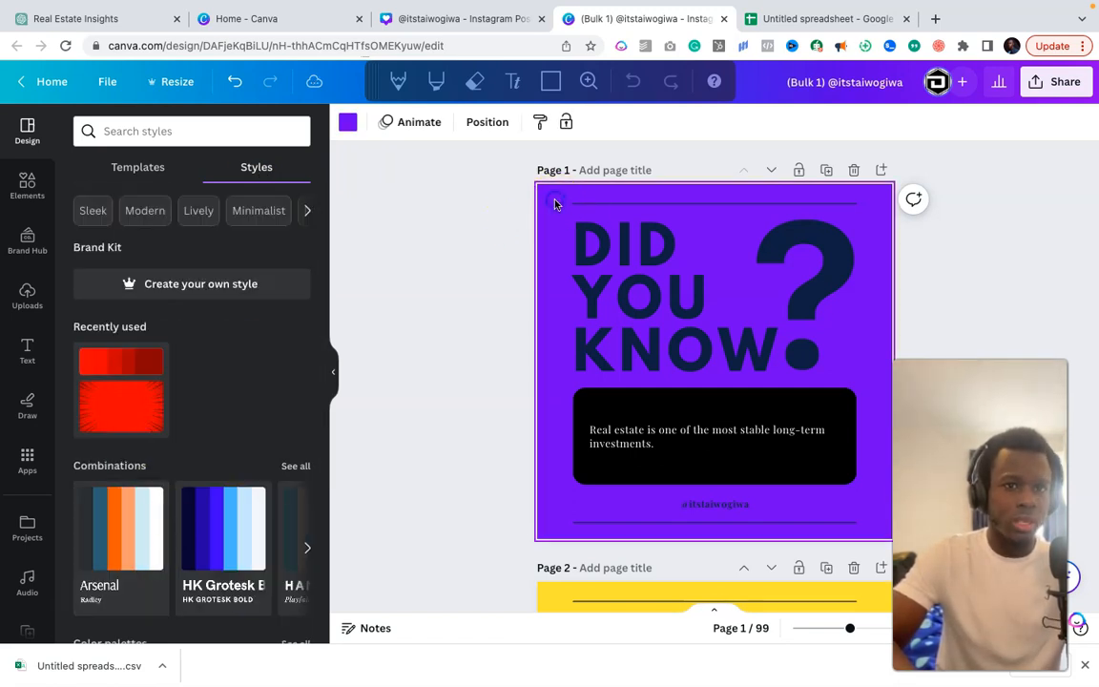
pyautogui.scroll(-3, 105, 471)
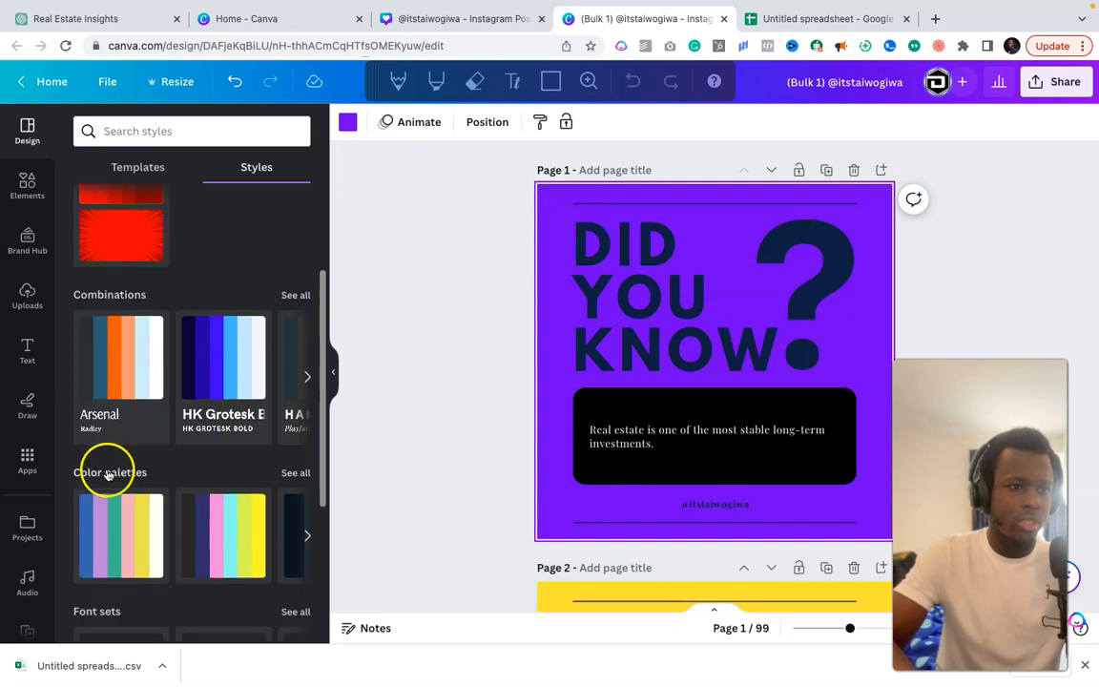
pyautogui.click(115, 375)
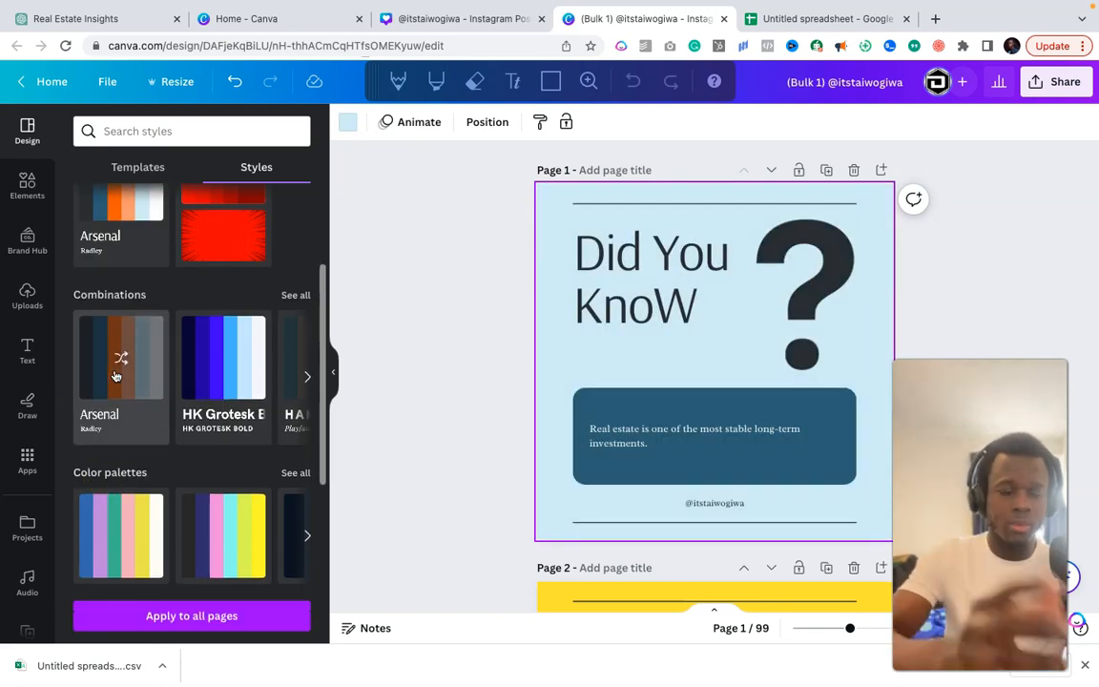
# Step: Try adding a stock photo from the elements library to the restyled page 1, and delete it
pyautogui.scroll(-4, 119, 515)
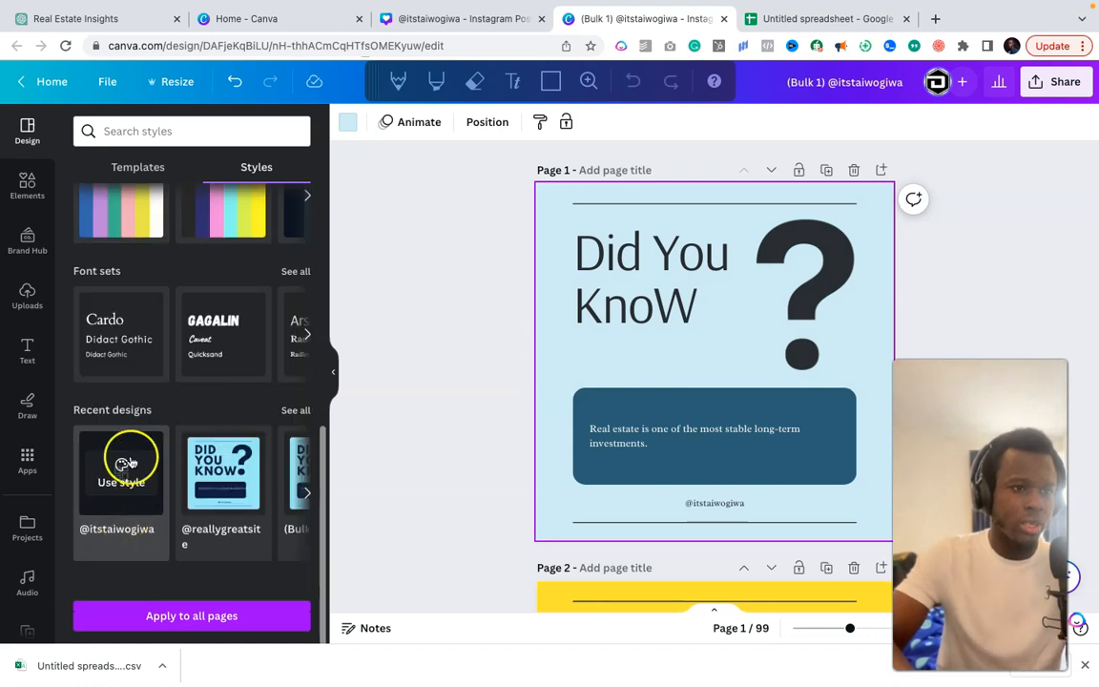
pyautogui.scroll(-1, 22, 451)
pyautogui.scroll(1, 22, 453)
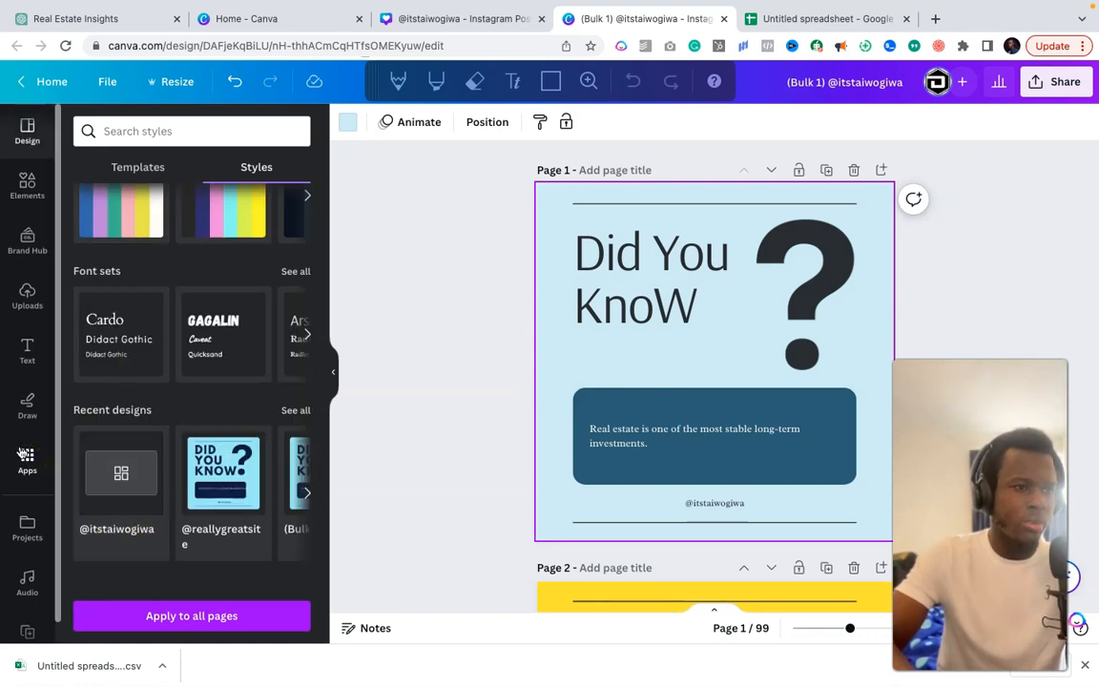
pyautogui.click(27, 186)
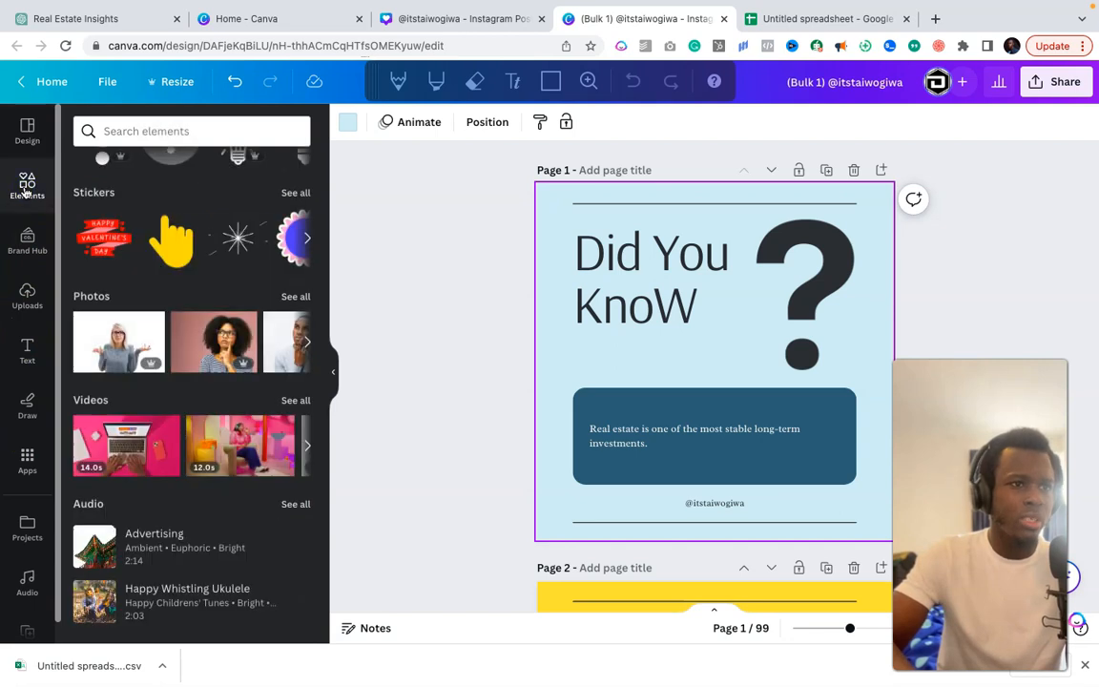
pyautogui.moveTo(601, 319); pyautogui.dragTo(523, 264)
pyautogui.press('Delete')
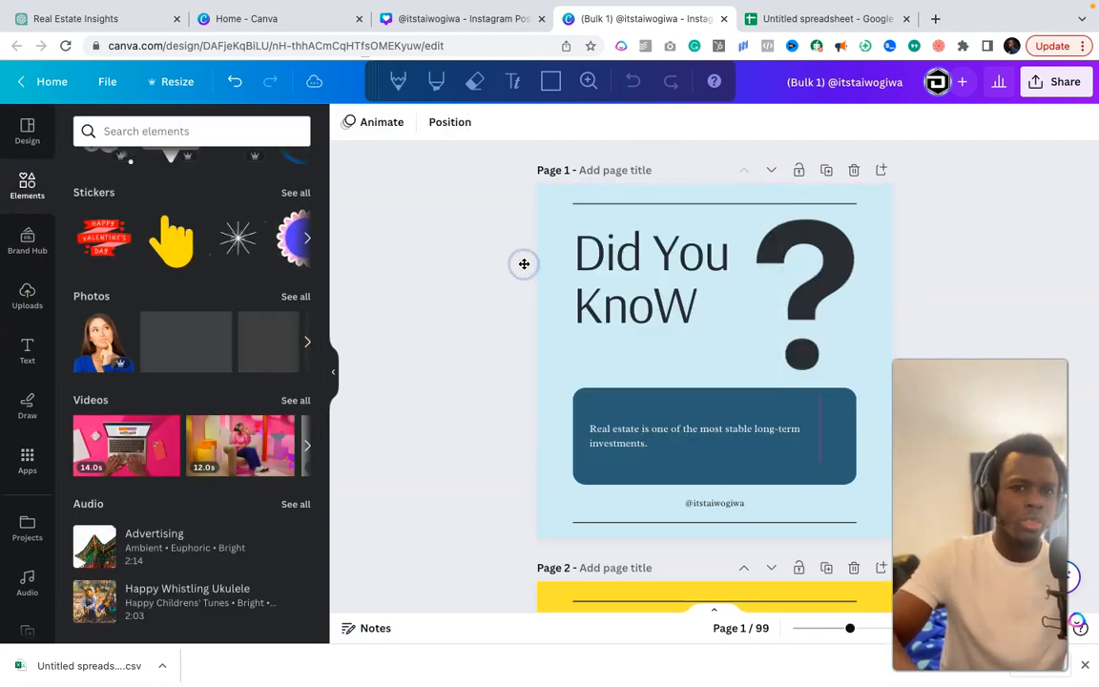
# Step: Try the black-to-gold and black-to-violet gradients as the page 3 background, and settle on the red-to-orange gradient
pyautogui.scroll(-2, 455, 477)
pyautogui.scroll(-6, 603, 435)
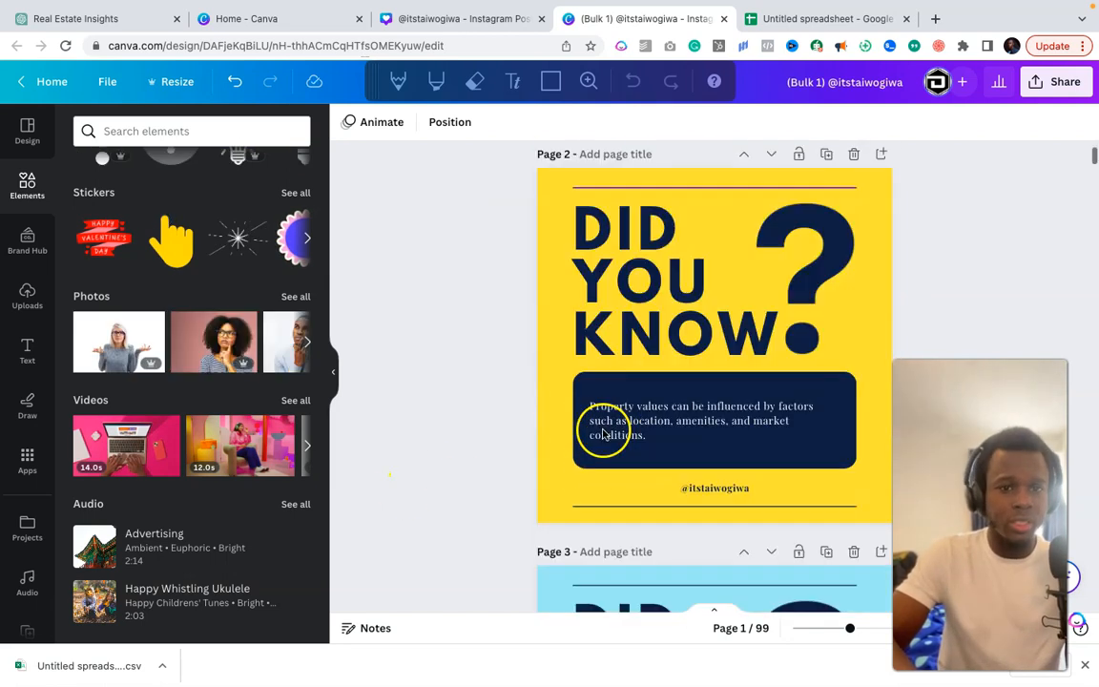
pyautogui.click(542, 417)
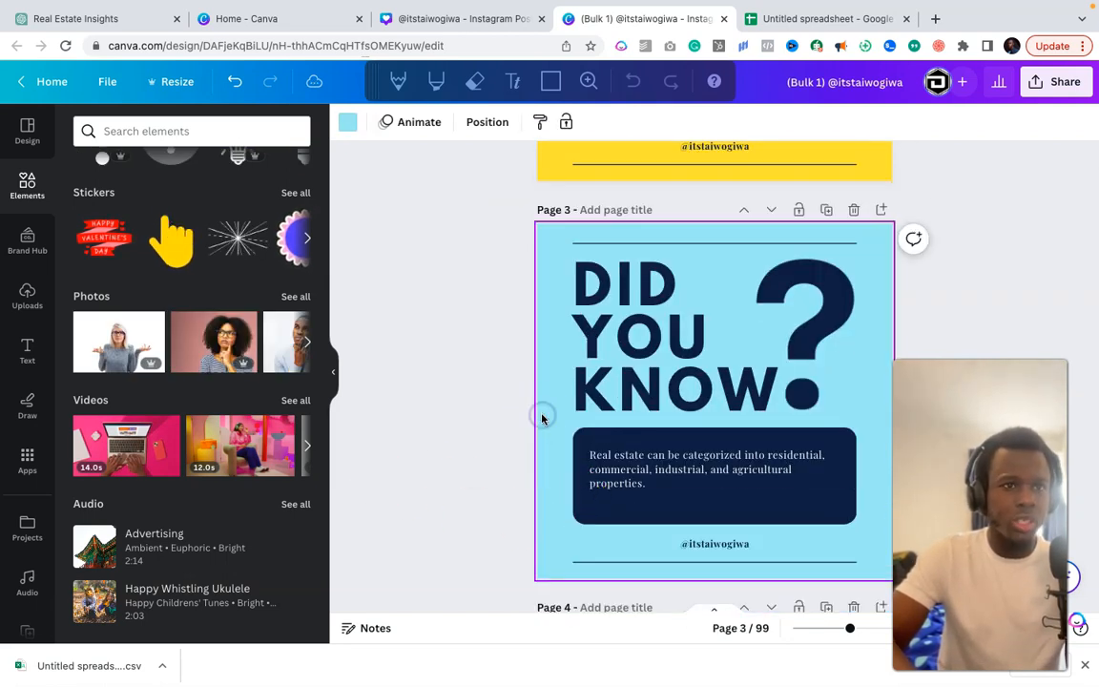
pyautogui.click(352, 128)
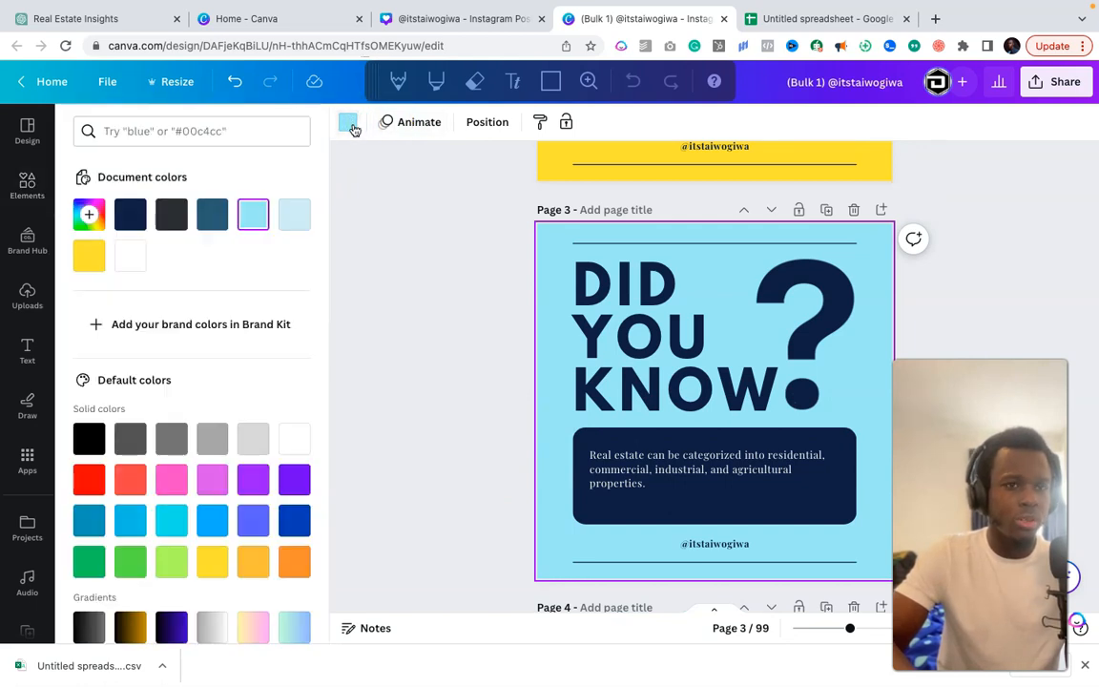
pyautogui.scroll(-3, 214, 358)
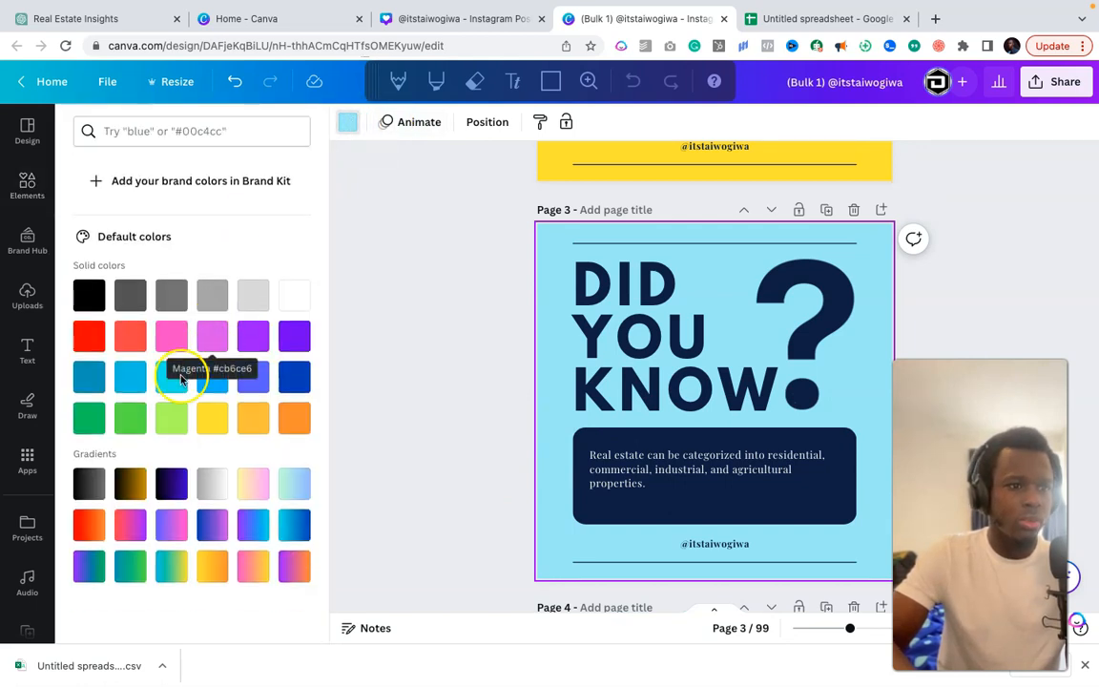
pyautogui.click(130, 484)
pyautogui.click(170, 486)
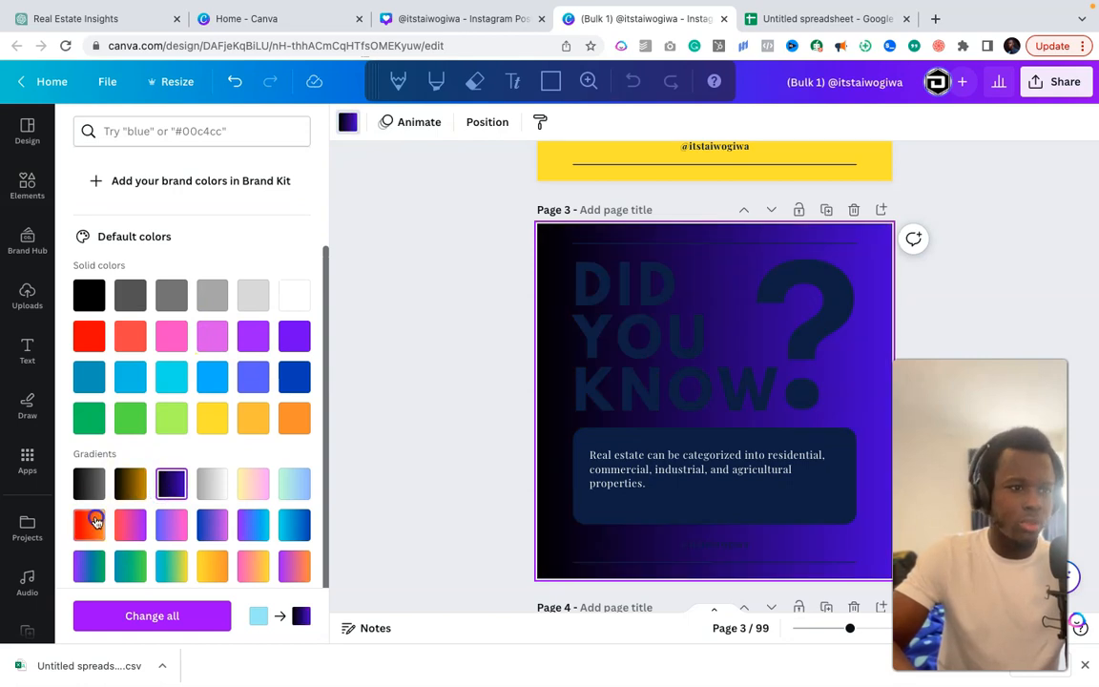
pyautogui.click(90, 524)
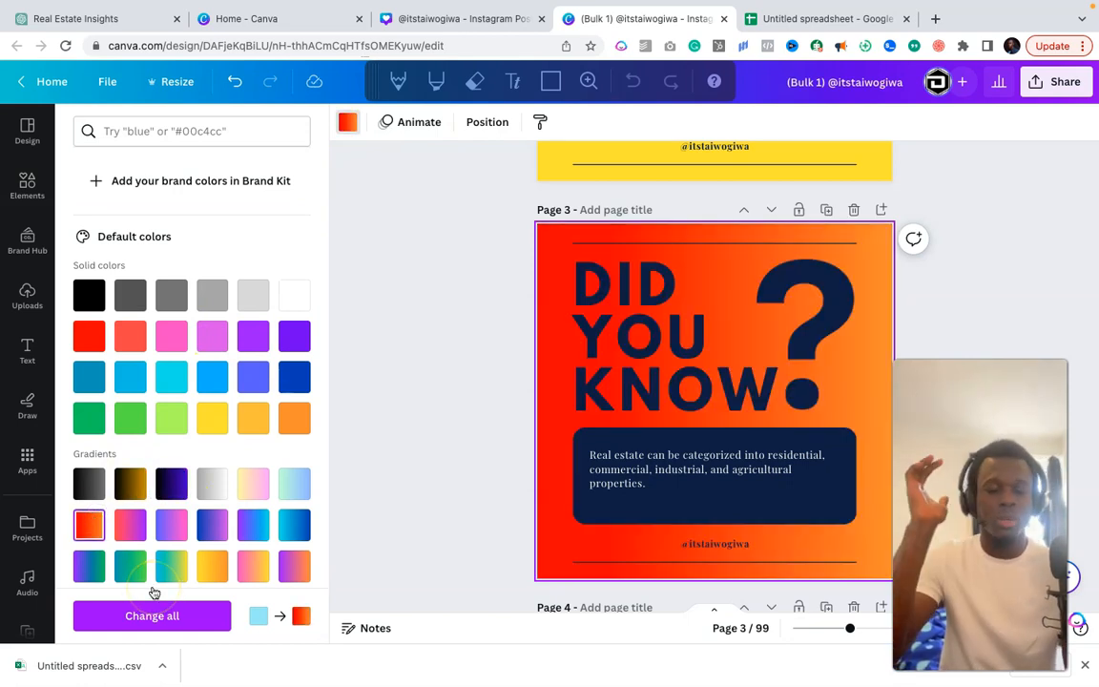
# Step: Try adding the dark blue color #10213F to the Brand Kit color palette, and discard the Brand Kit changes
pyautogui.scroll(3, 203, 350)
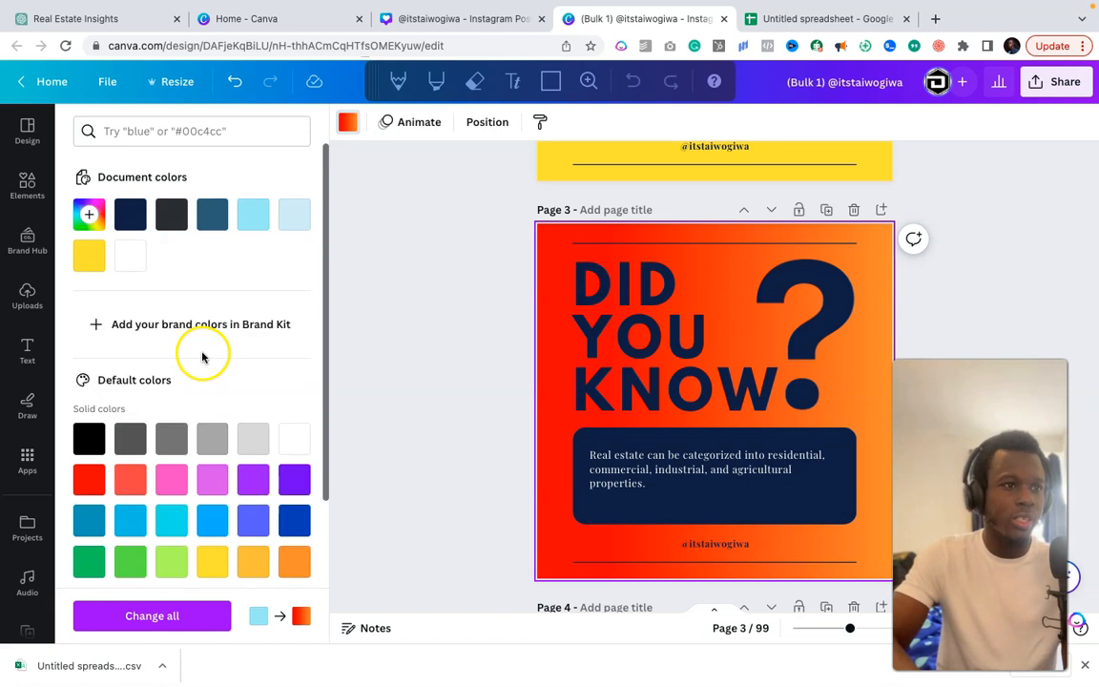
pyautogui.click(164, 325)
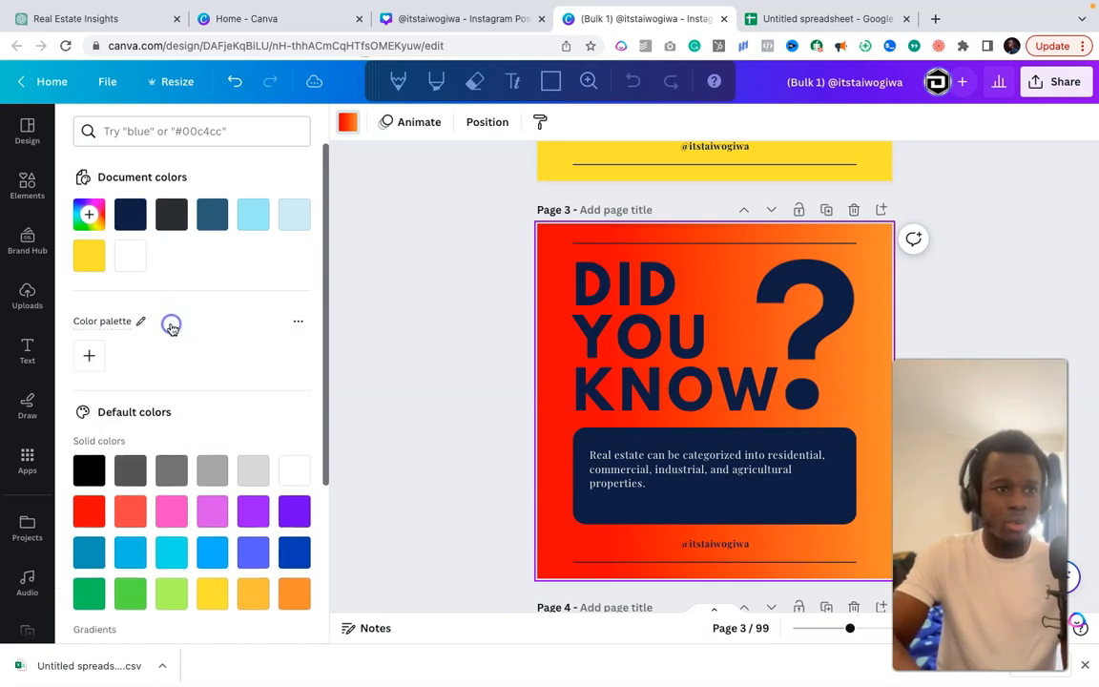
pyautogui.click(89, 357)
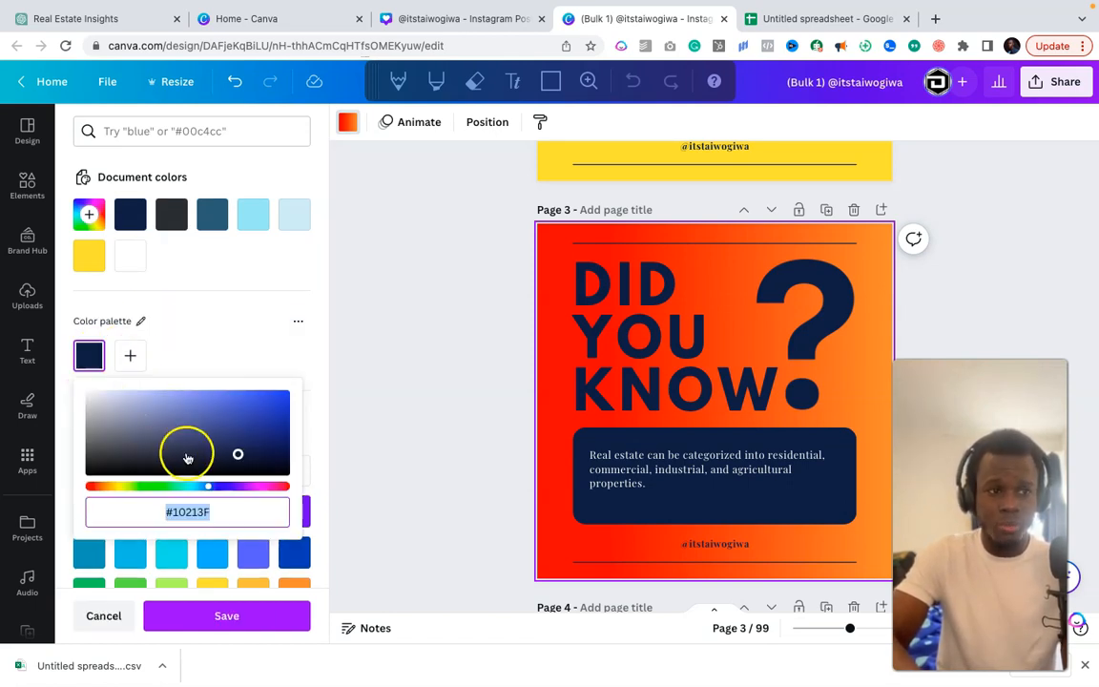
pyautogui.click(88, 356)
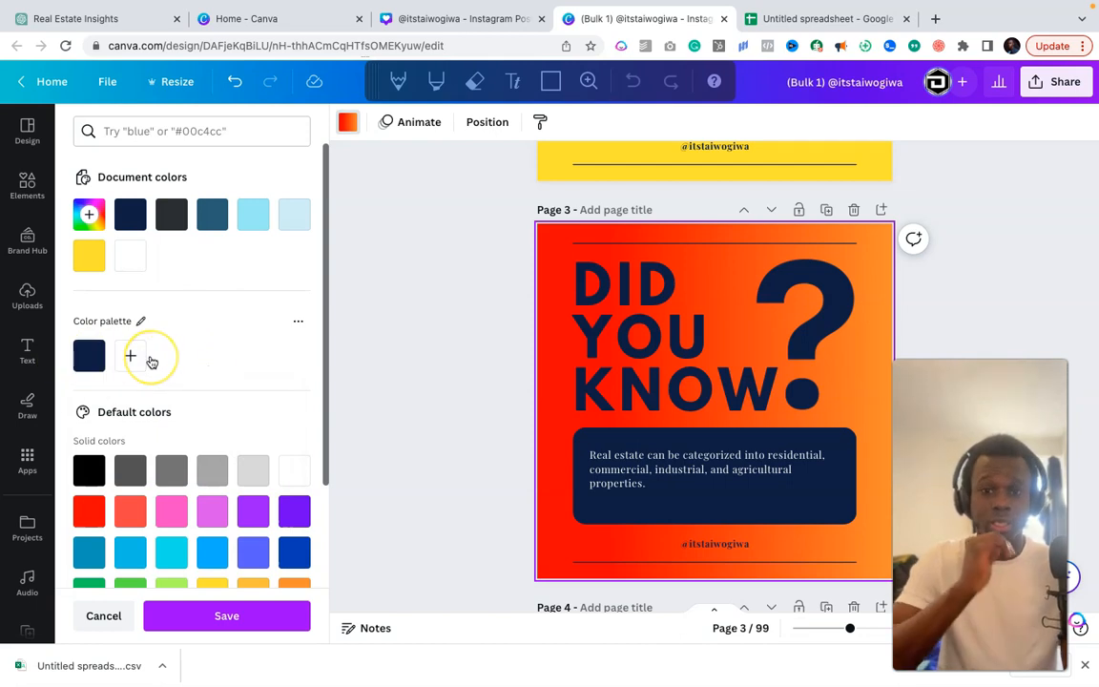
pyautogui.click(26, 181)
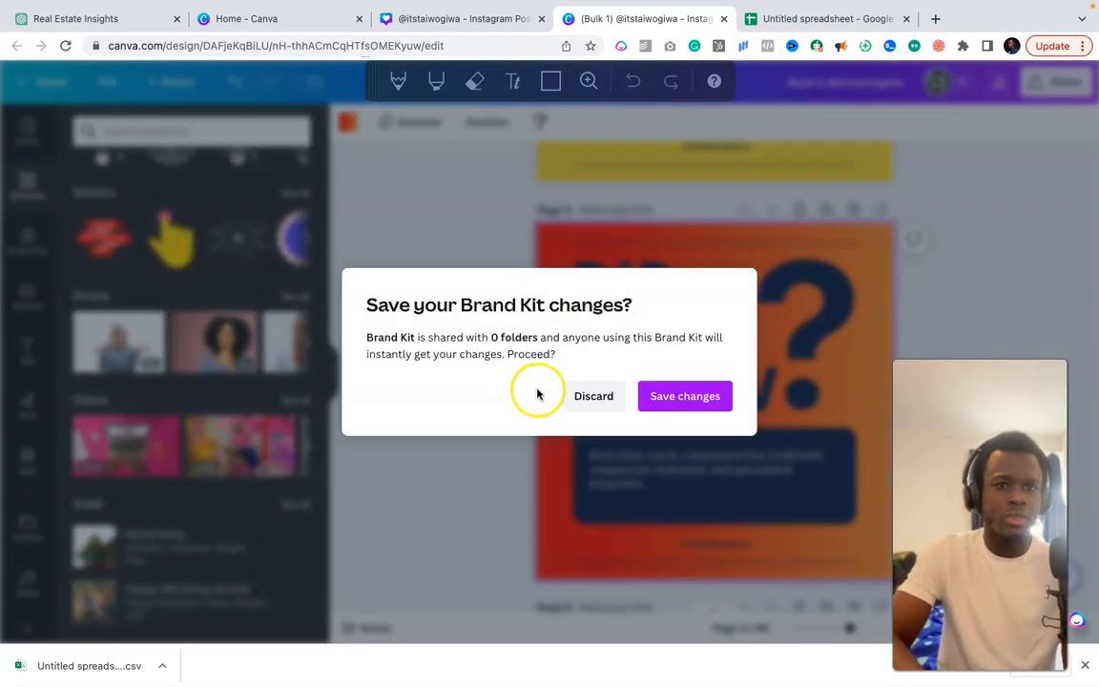
pyautogui.click(597, 395)
pyautogui.scroll(-8, 501, 579)
pyautogui.scroll(-12, 501, 578)
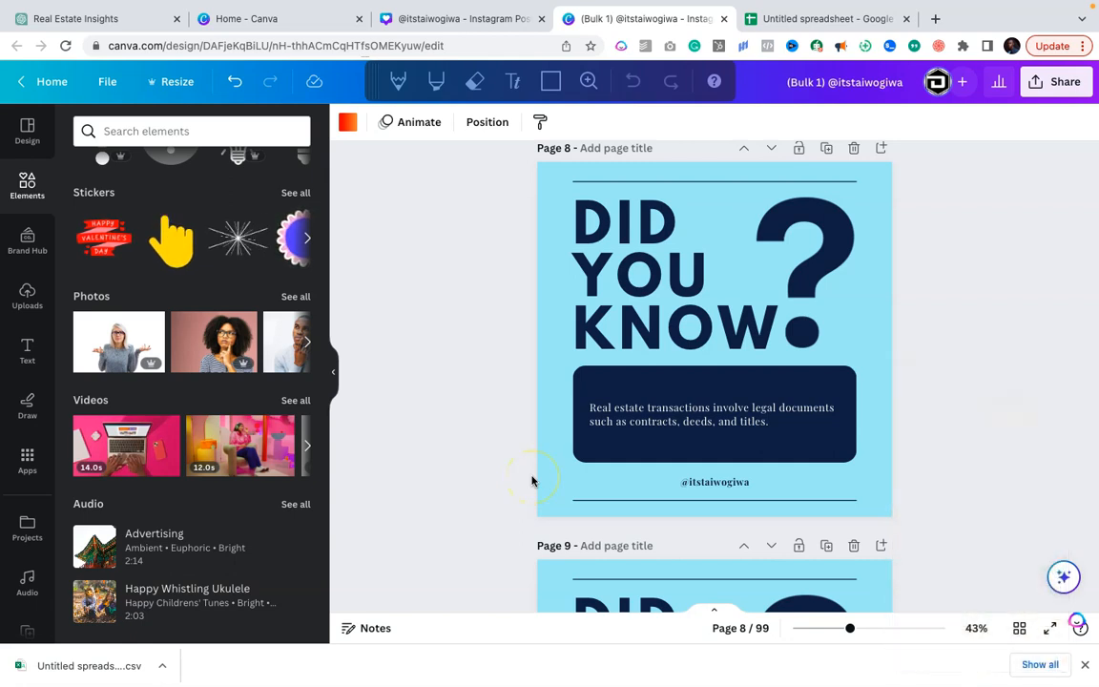
# Step: Add the stock photo of the thinking woman in glasses to page 8 and move it to the page's upper-left corner
pyautogui.click(235, 357)
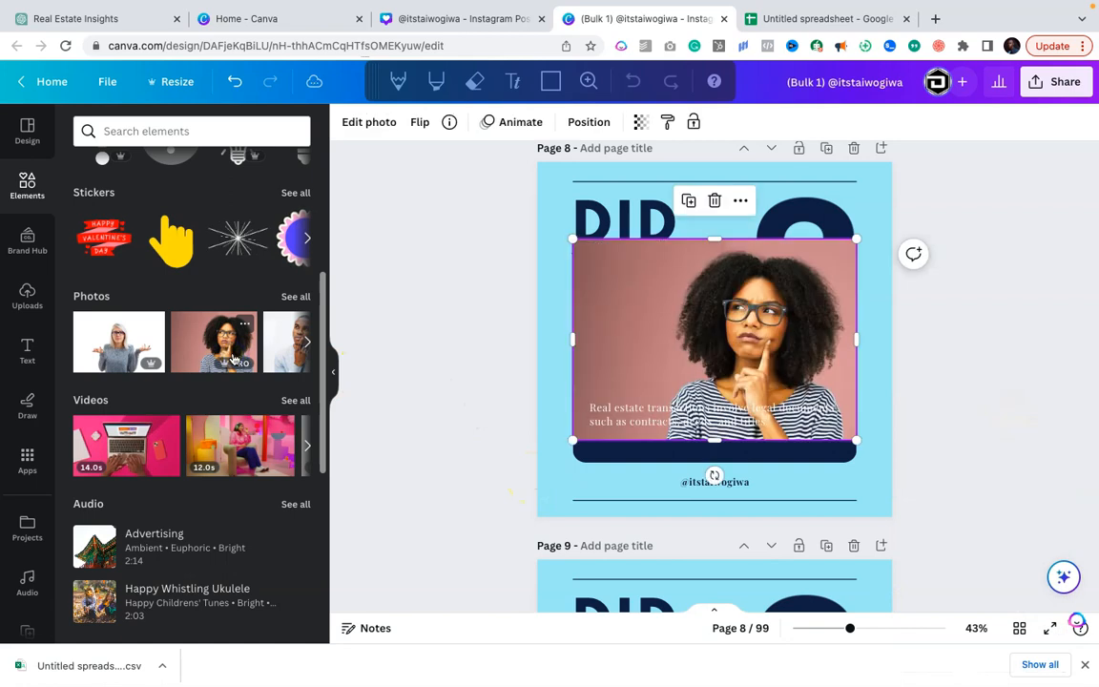
pyautogui.moveTo(649, 314); pyautogui.dragTo(597, 224)
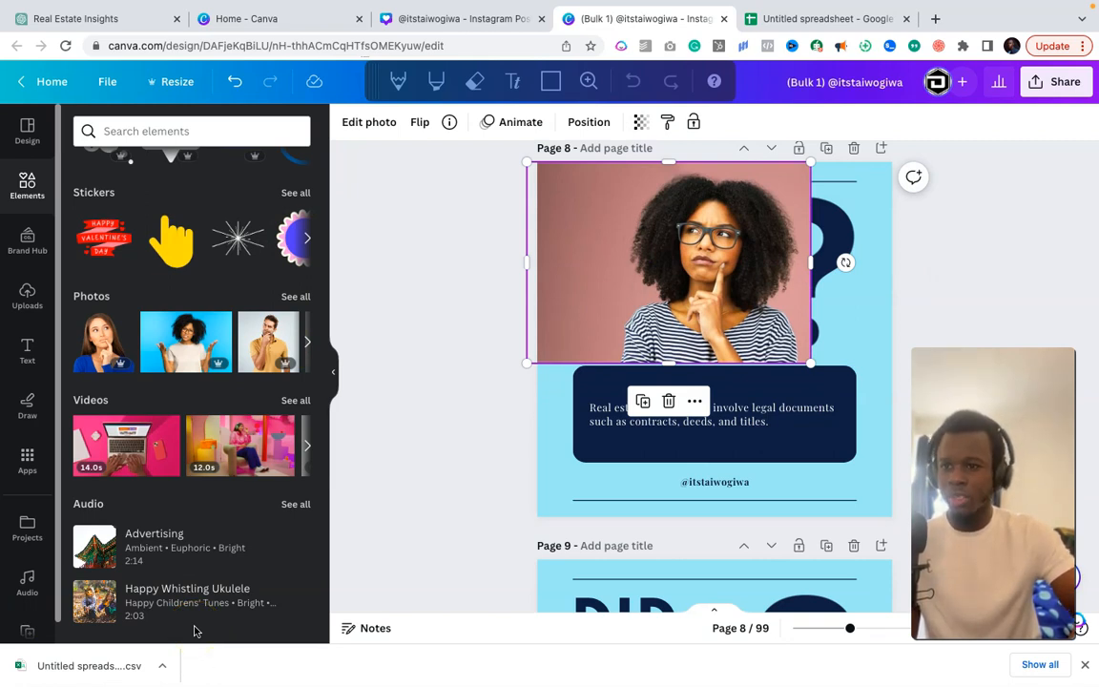
# Step: Set the photo of the thinking woman in glasses as the page 9 background and change its transparency to 44
pyautogui.moveTo(478, 296); pyautogui.dragTo(546, 307)
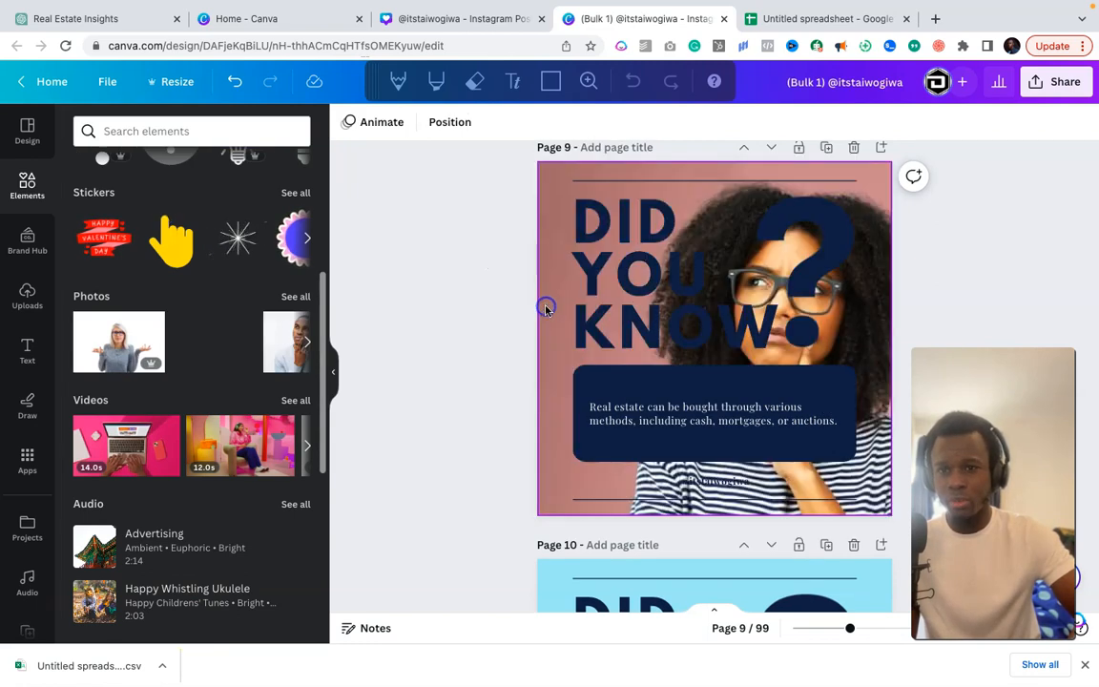
pyautogui.scroll(2, 464, 466)
pyautogui.scroll(-2, 464, 465)
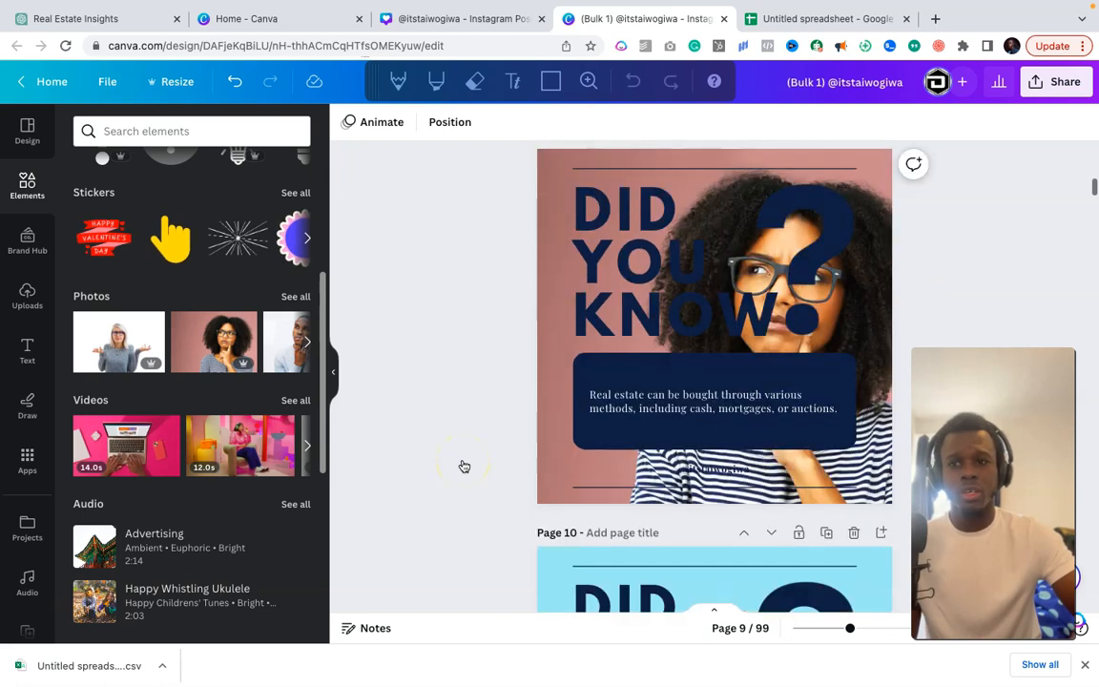
pyautogui.click(547, 444)
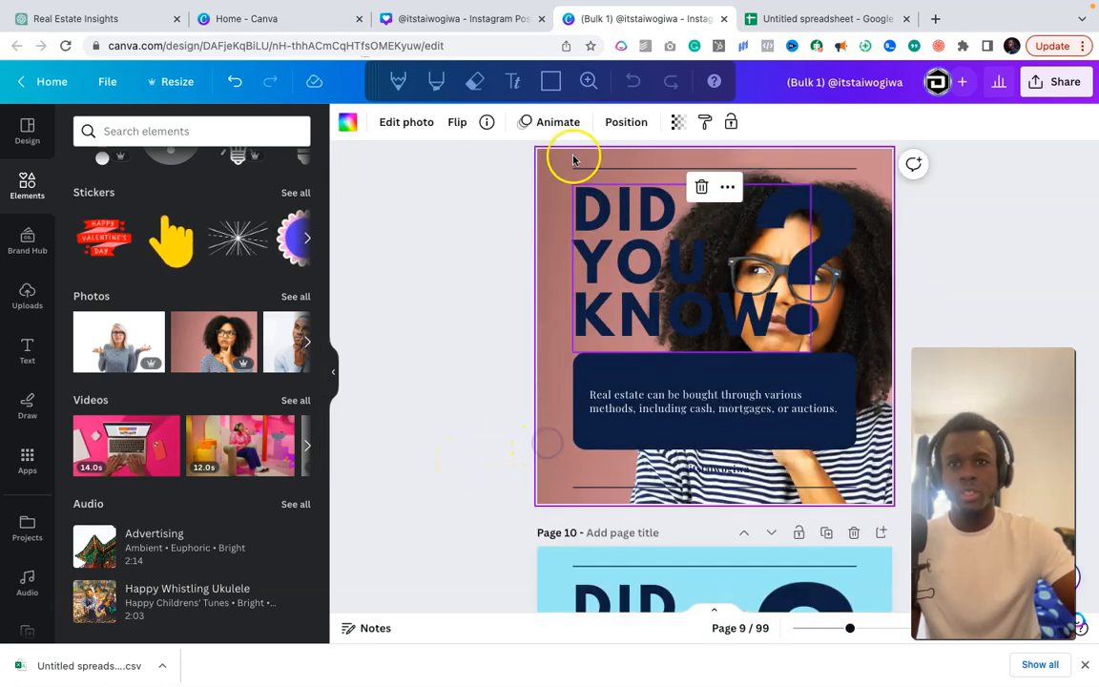
pyautogui.click(668, 123)
pyautogui.moveTo(577, 184); pyautogui.dragTo(597, 185)
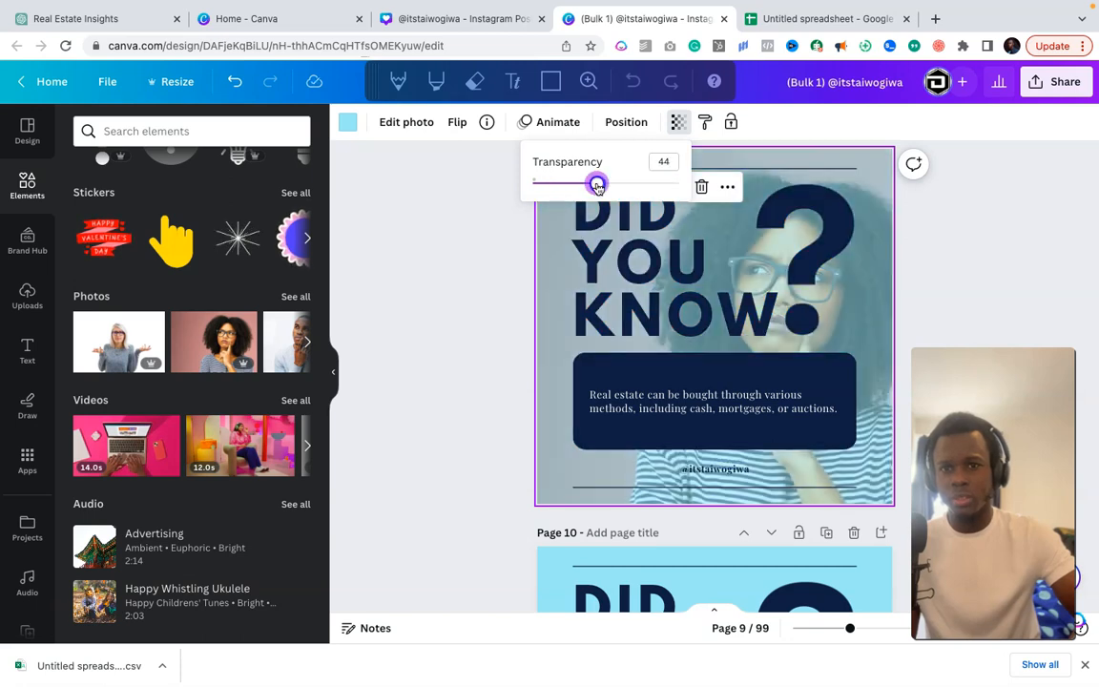
pyautogui.click(483, 316)
# Step: Set the stock photo of the thinking man as the page 10 background and change its transparency to 35
pyautogui.scroll(-5, 492, 451)
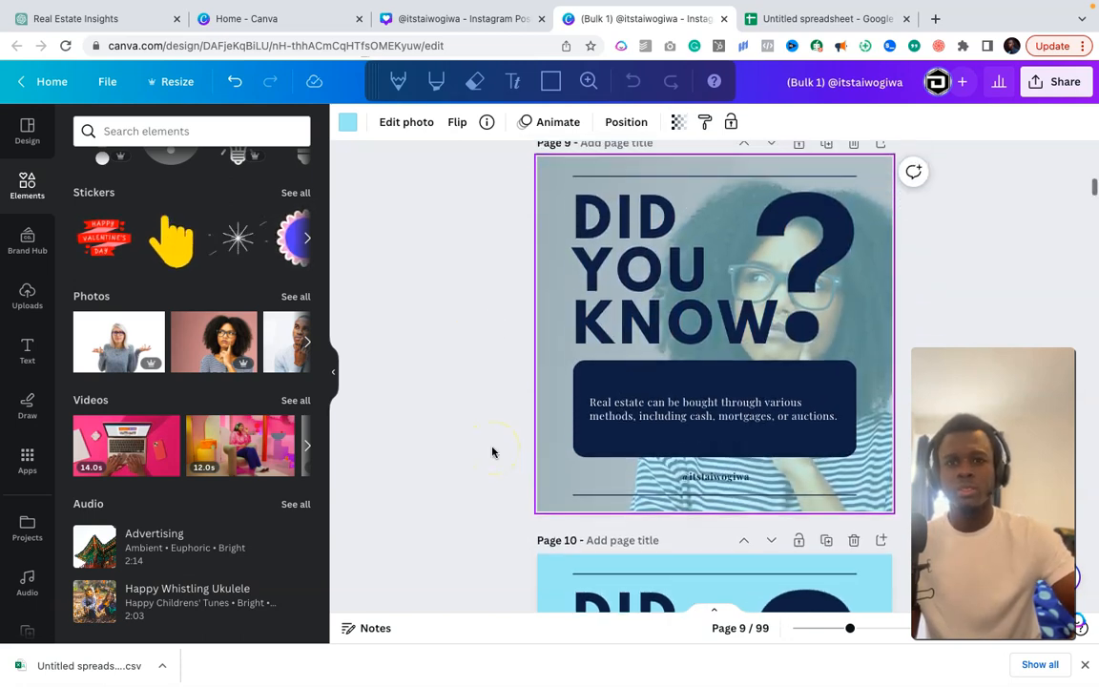
pyautogui.click(294, 341)
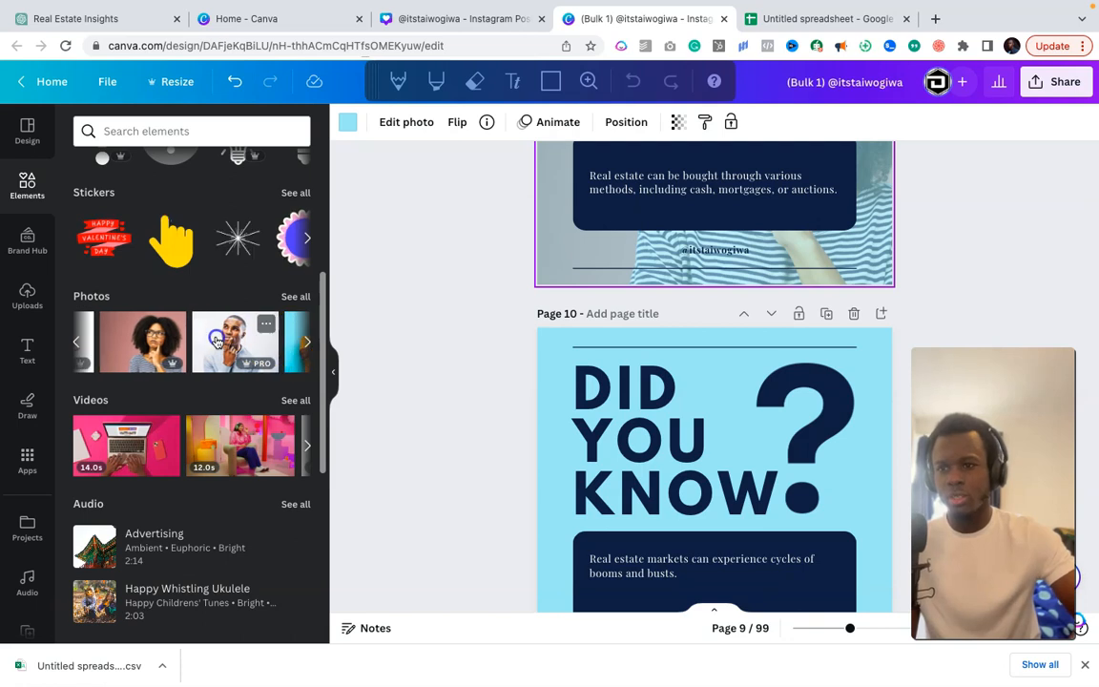
pyautogui.moveTo(249, 335); pyautogui.dragTo(541, 386)
pyautogui.click(546, 373)
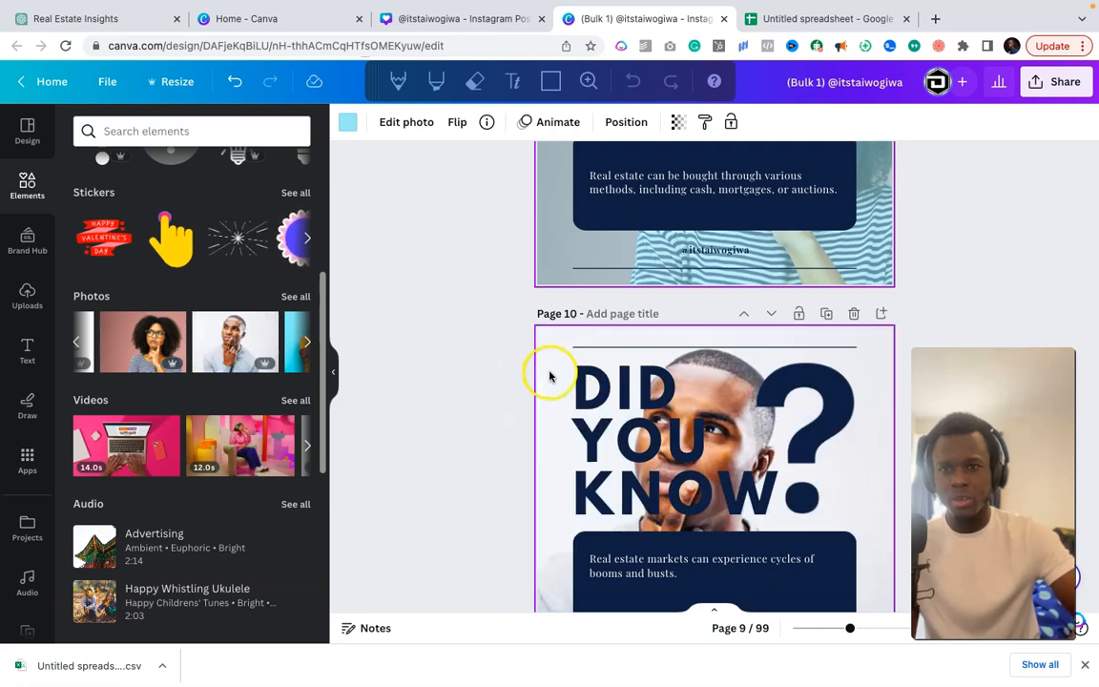
pyautogui.click(677, 124)
pyautogui.moveTo(650, 179); pyautogui.dragTo(585, 190)
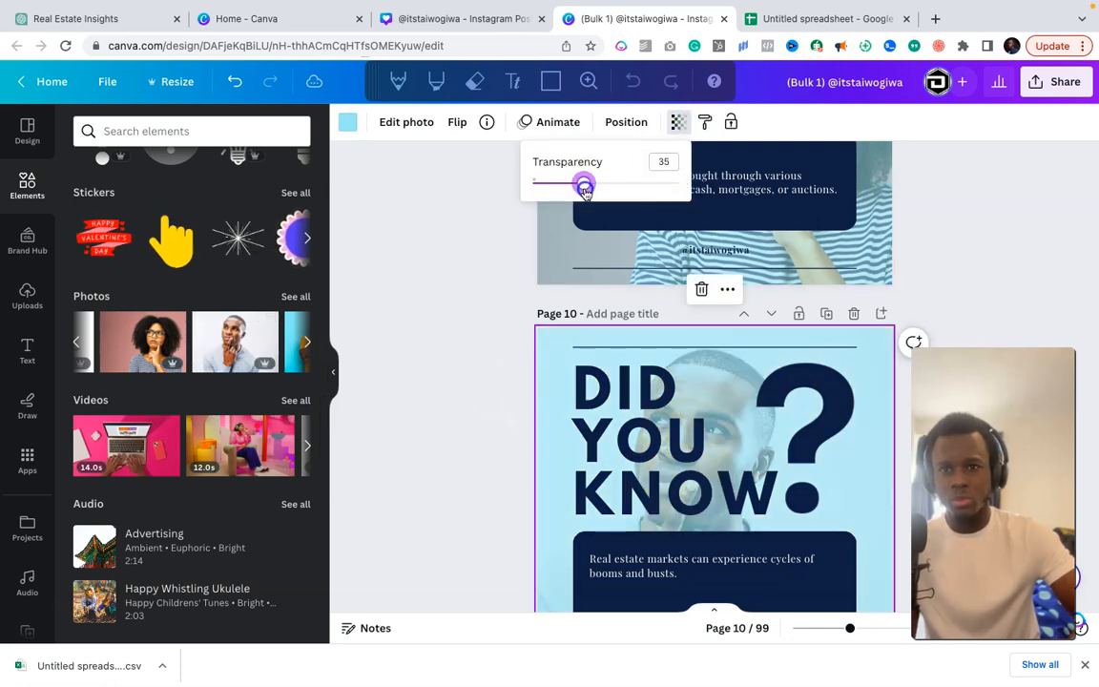
pyautogui.click(427, 399)
pyautogui.scroll(-2, 426, 399)
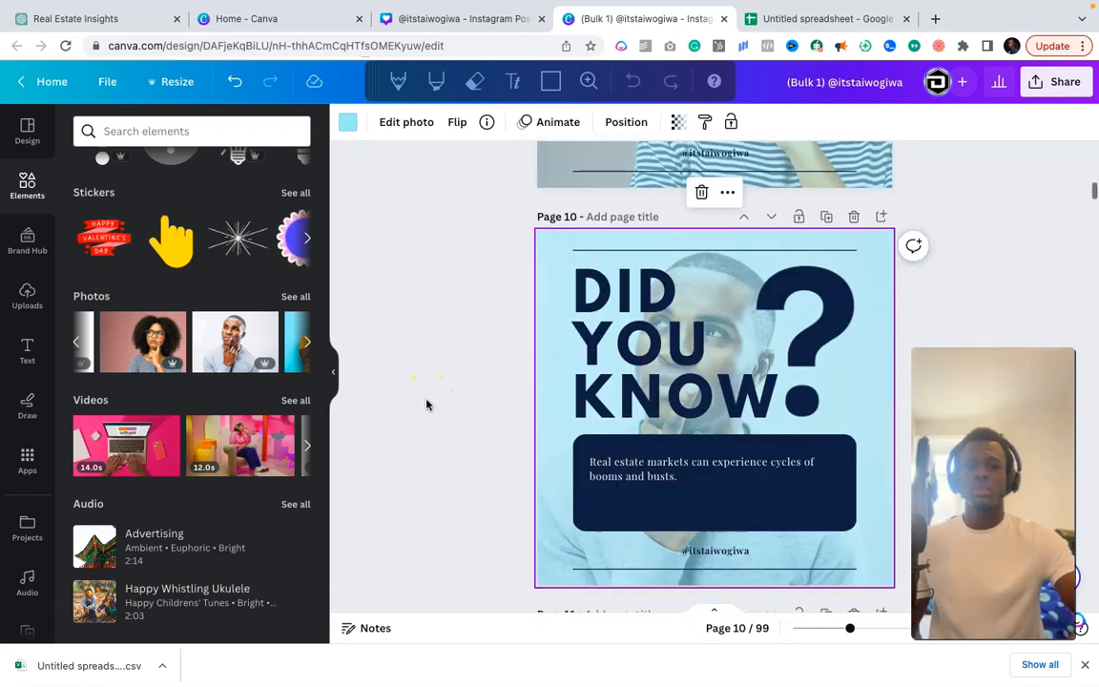